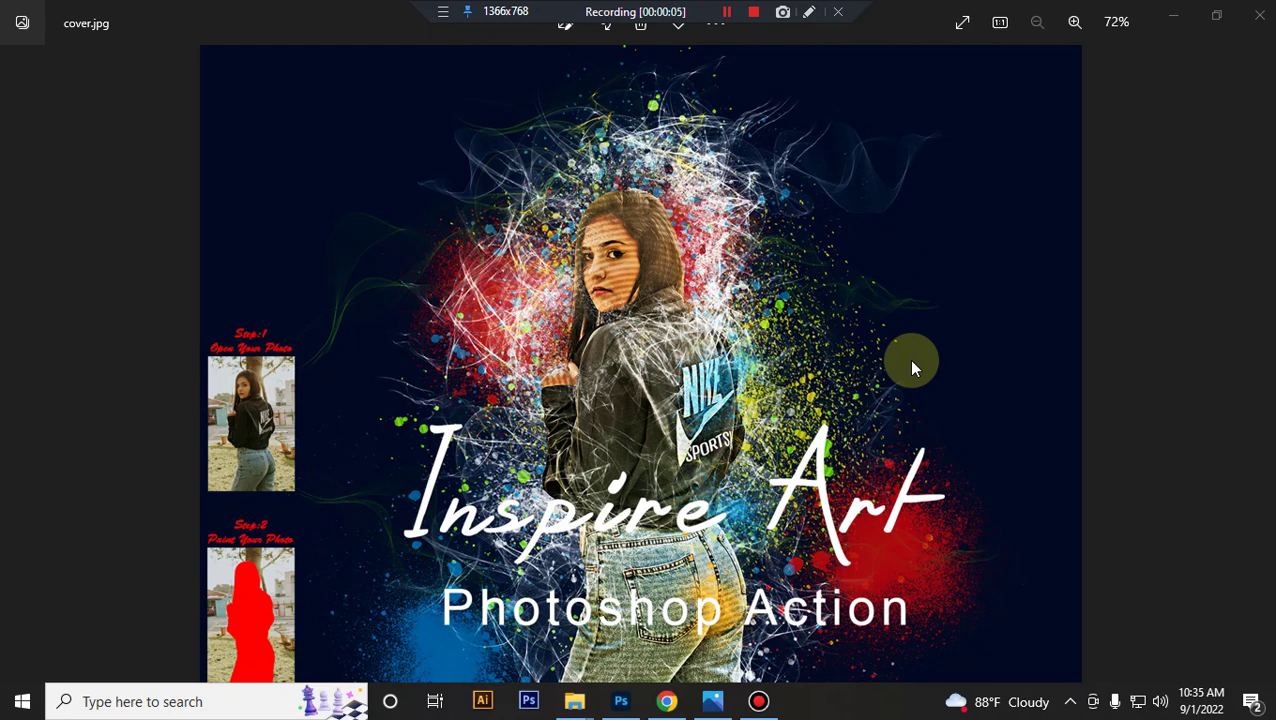
Switch from the cover.jpg preview in Windows Photos to Photoshop's home screen.
{"action": "left_click", "coordinate": [622, 706]}
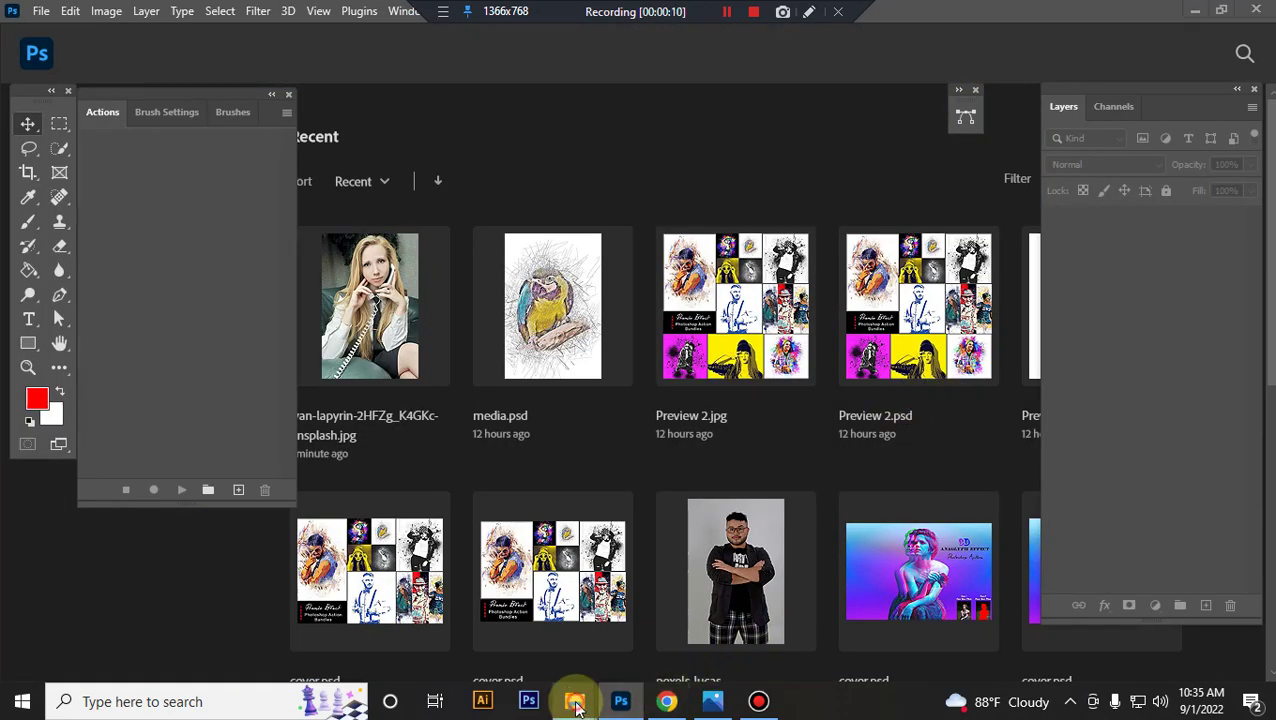
Load the Inspire Art Photoshop Action set and the Brushes load me first brush set.
{"action": "mouse_move", "coordinate": [575, 702]}
{"action": "left_click", "coordinate": [607, 640]}
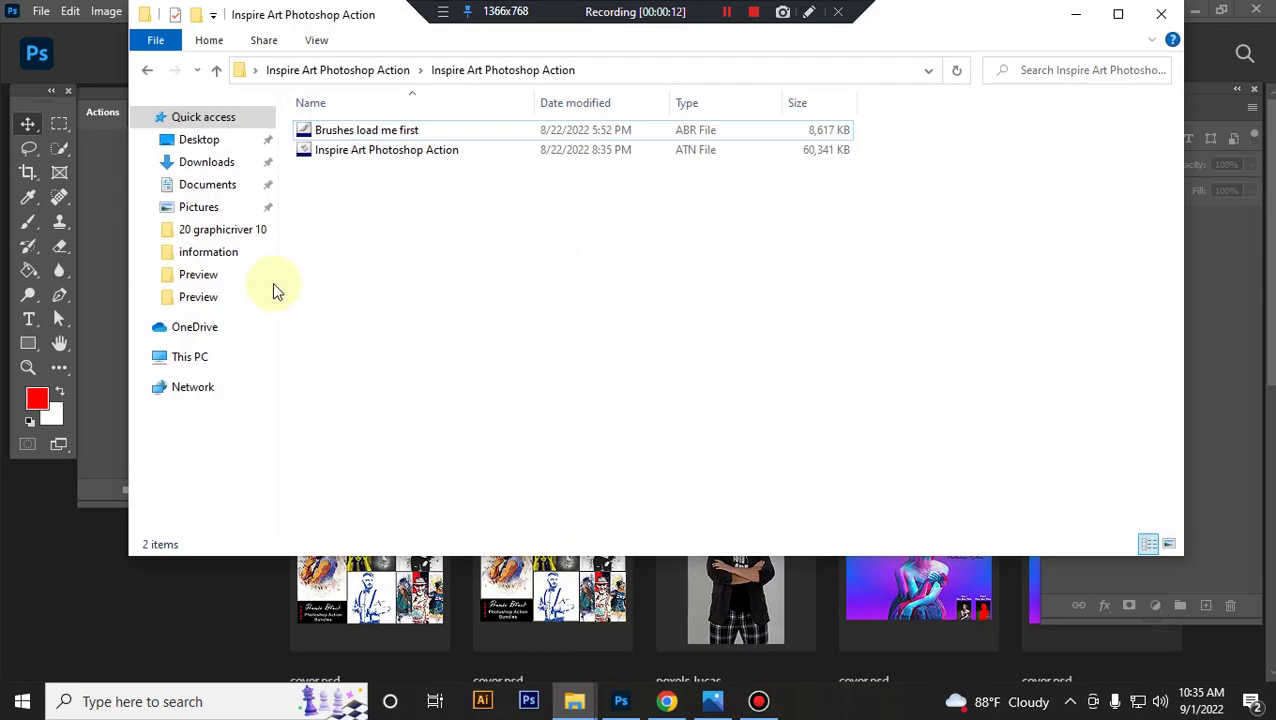
{"action": "double_click", "coordinate": [415, 160]}
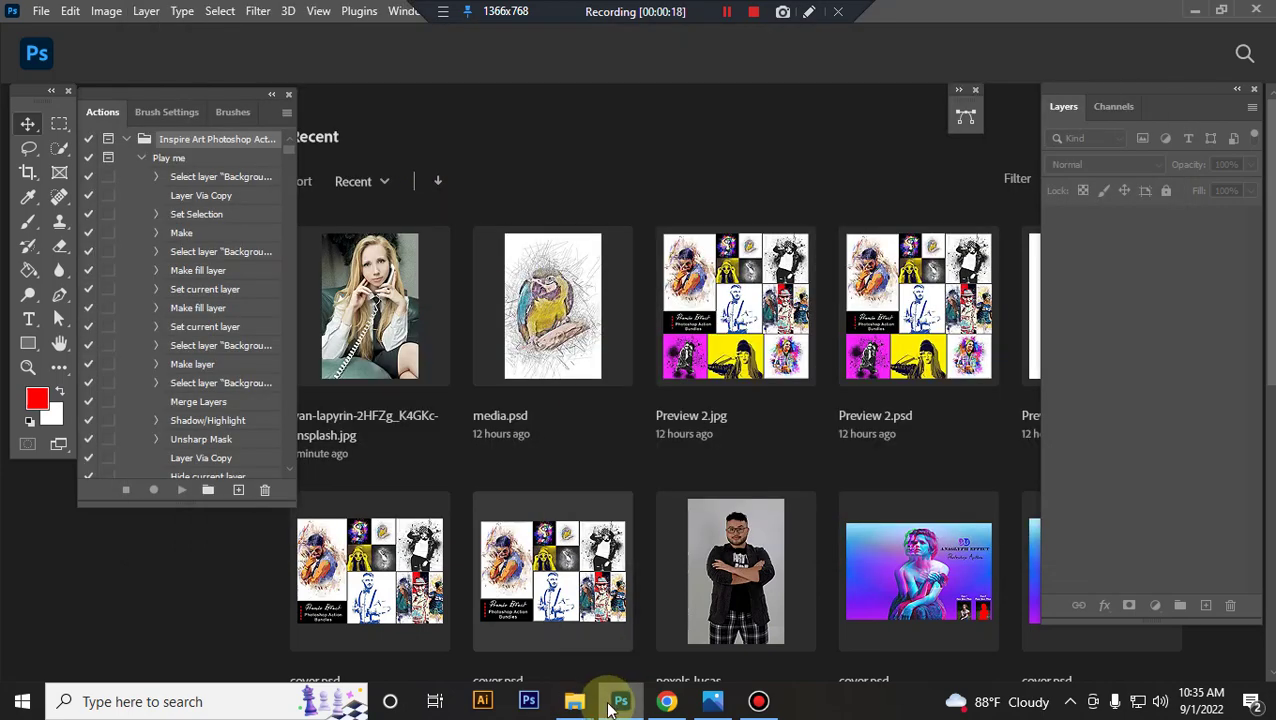
{"action": "mouse_move", "coordinate": [574, 702]}
{"action": "left_click", "coordinate": [615, 618]}
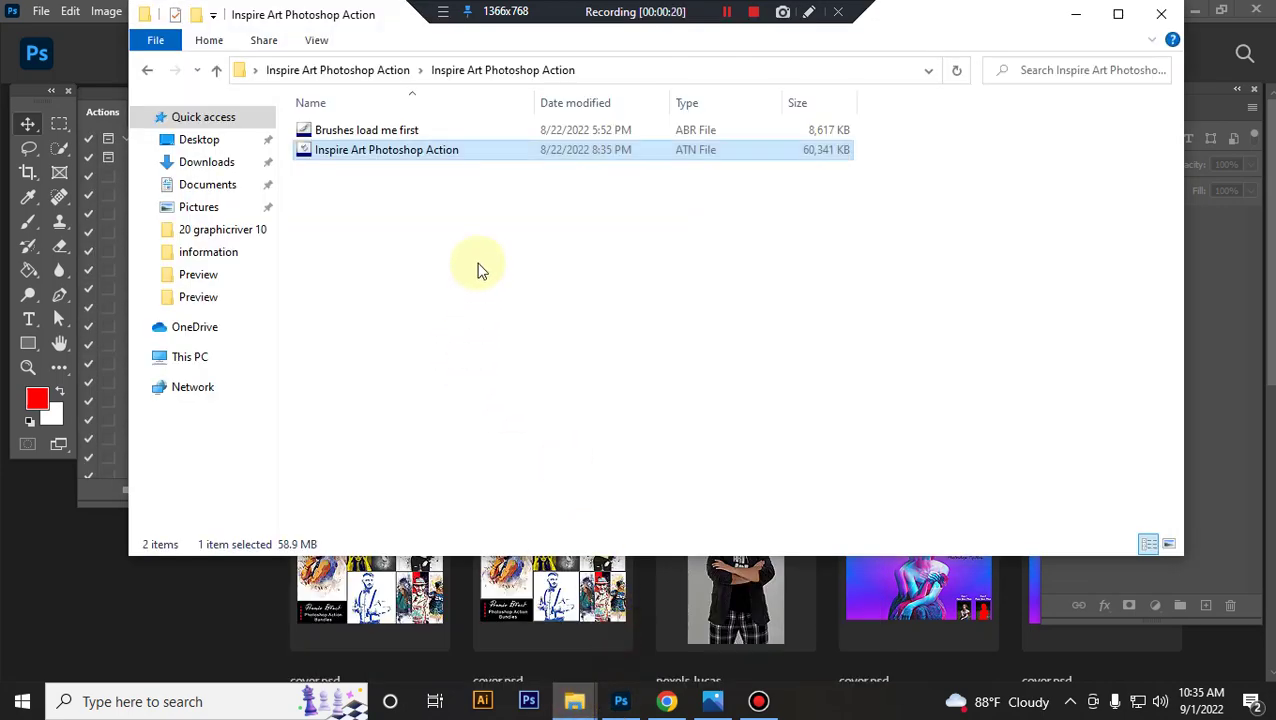
{"action": "left_click", "coordinate": [470, 133]}
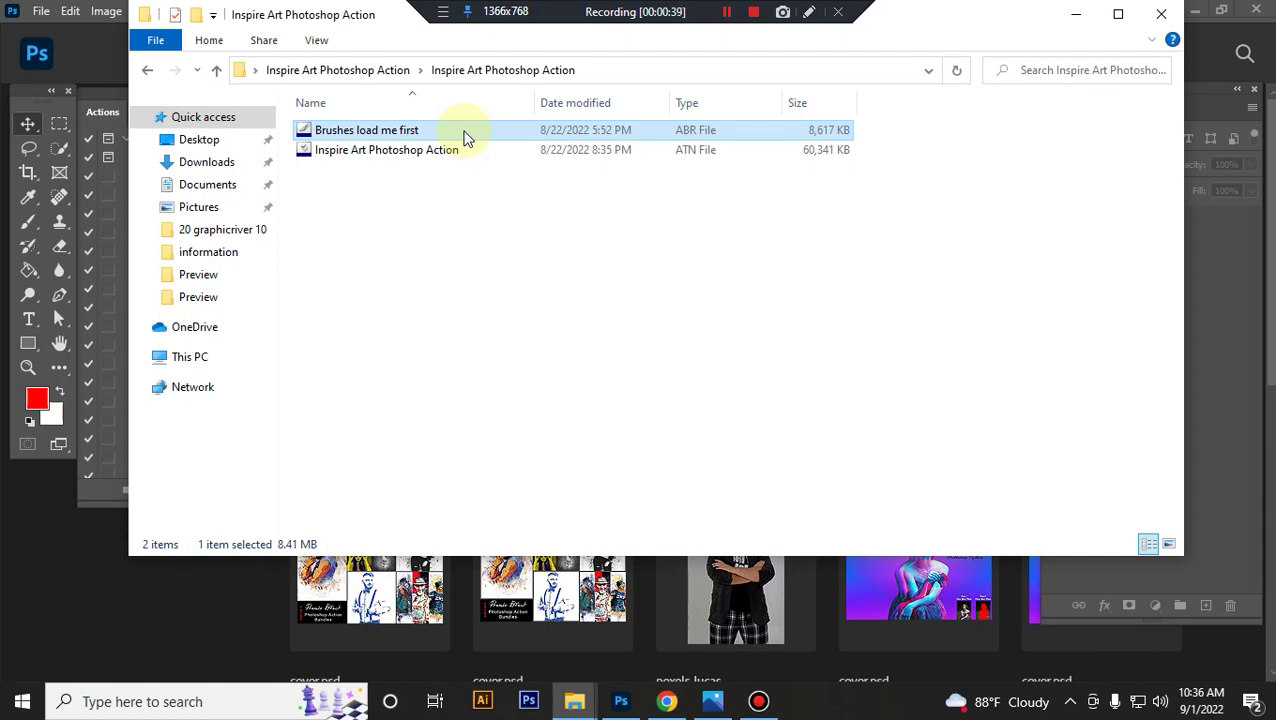
{"action": "double_click", "coordinate": [463, 137]}
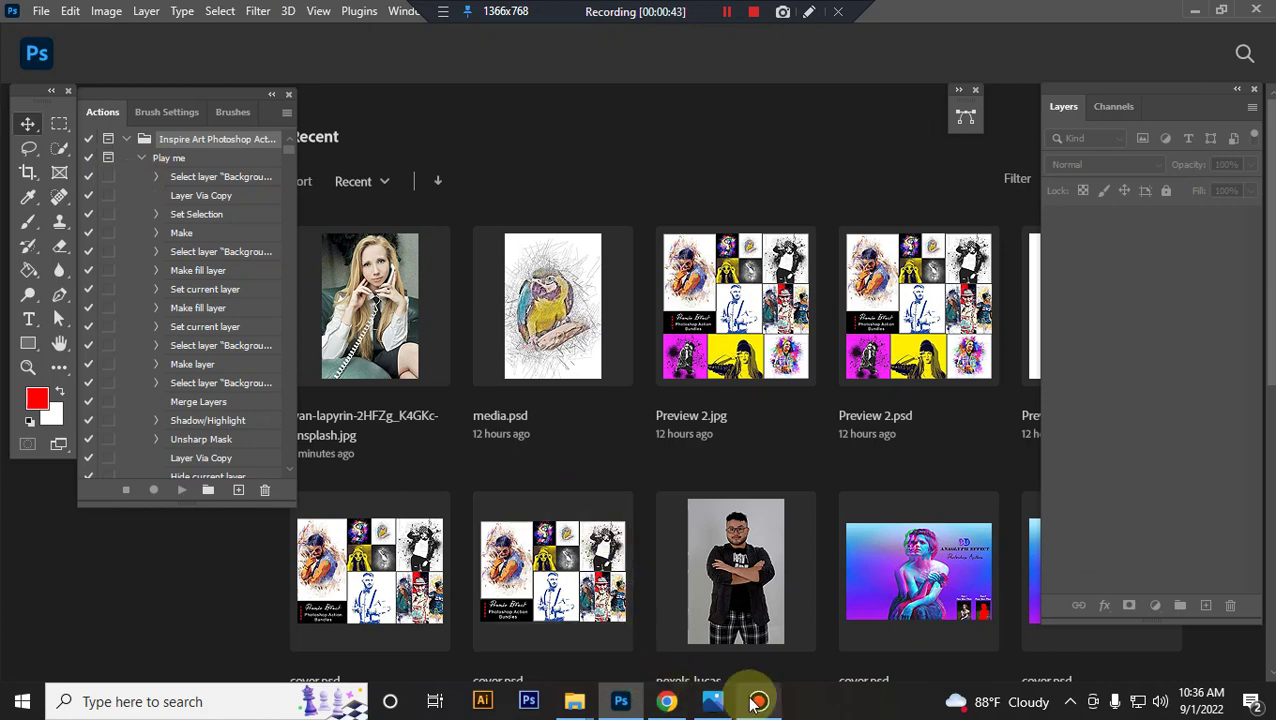
Open pexels-joyce-dias-2478261.jpg in Photoshop and use Select Subject to select the woman.
{"action": "mouse_move", "coordinate": [574, 701]}
{"action": "left_click", "coordinate": [740, 620]}
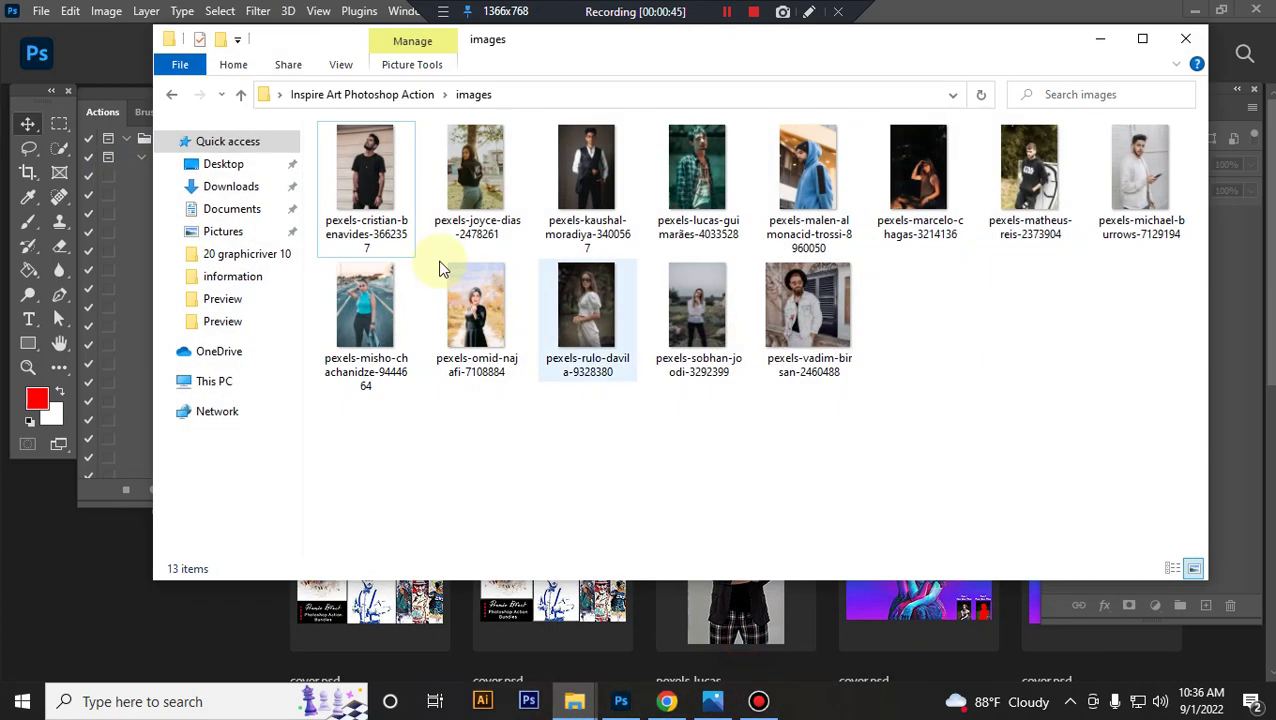
{"action": "left_click_drag", "start_coordinate": [475, 165], "coordinate": [660, 336]}
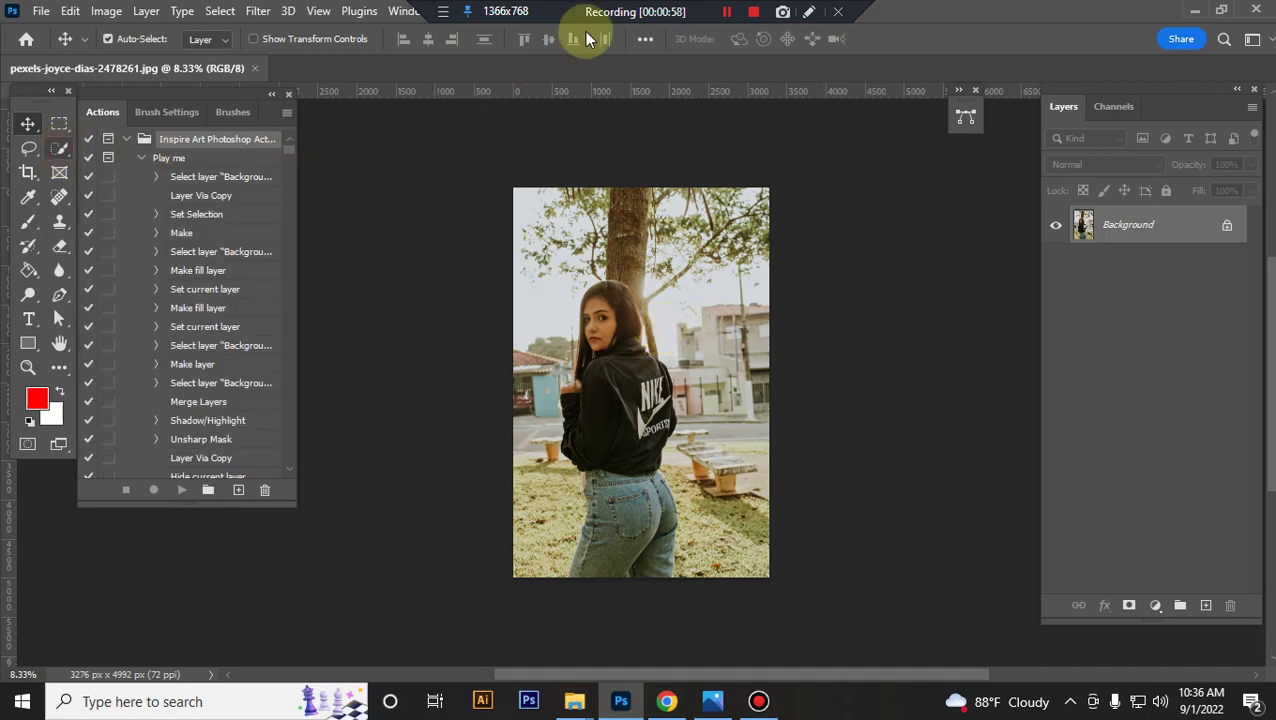
{"action": "right_click", "coordinate": [59, 148]}
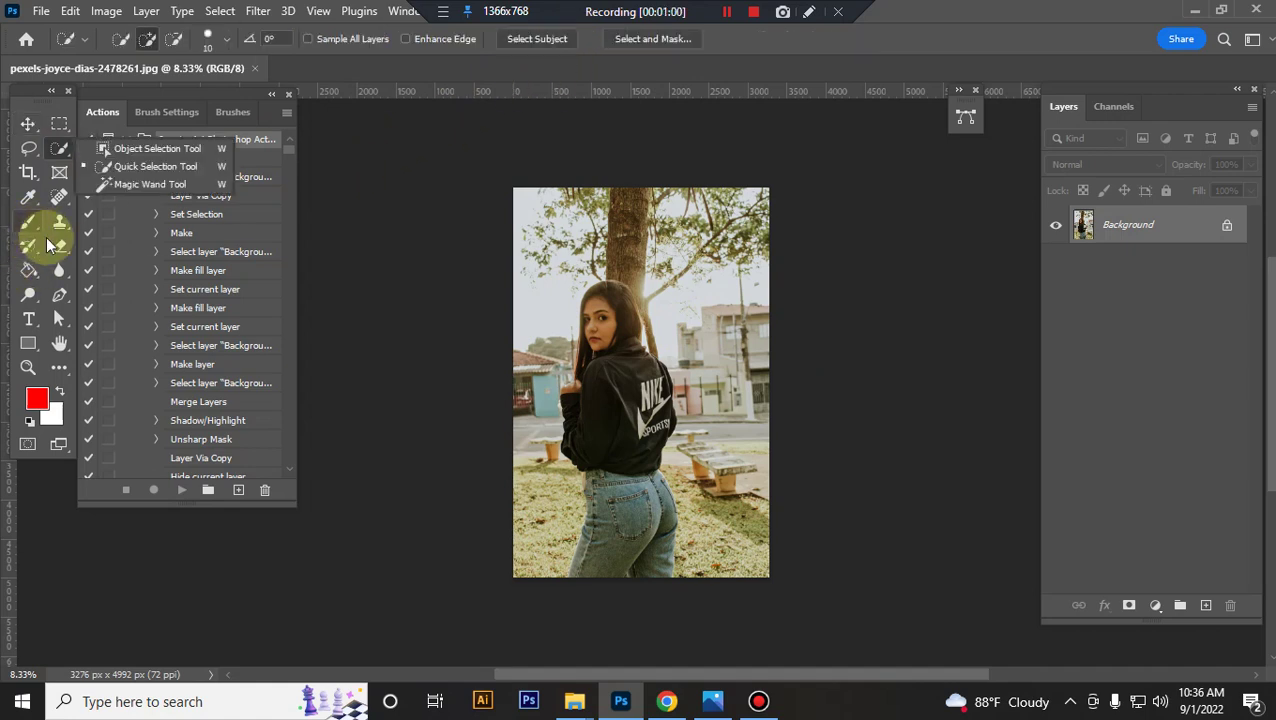
{"action": "left_click", "coordinate": [537, 38]}
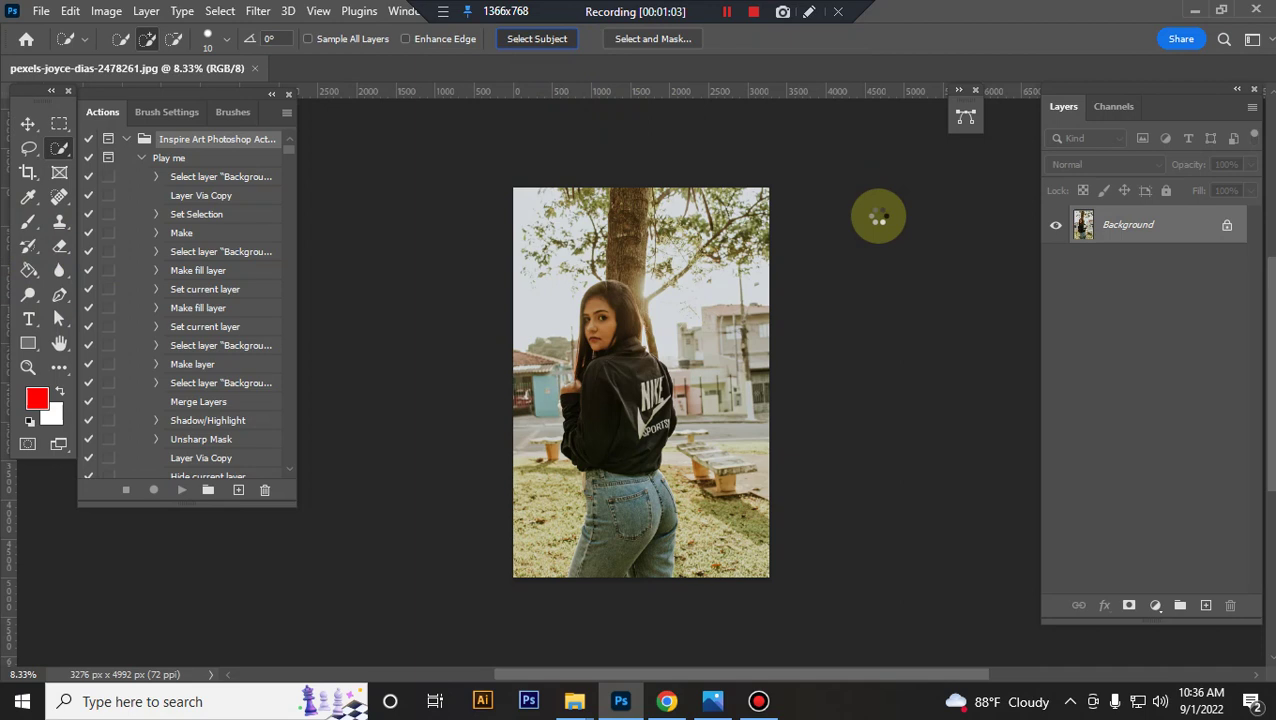
{"action": "left_click", "coordinate": [727, 11]}
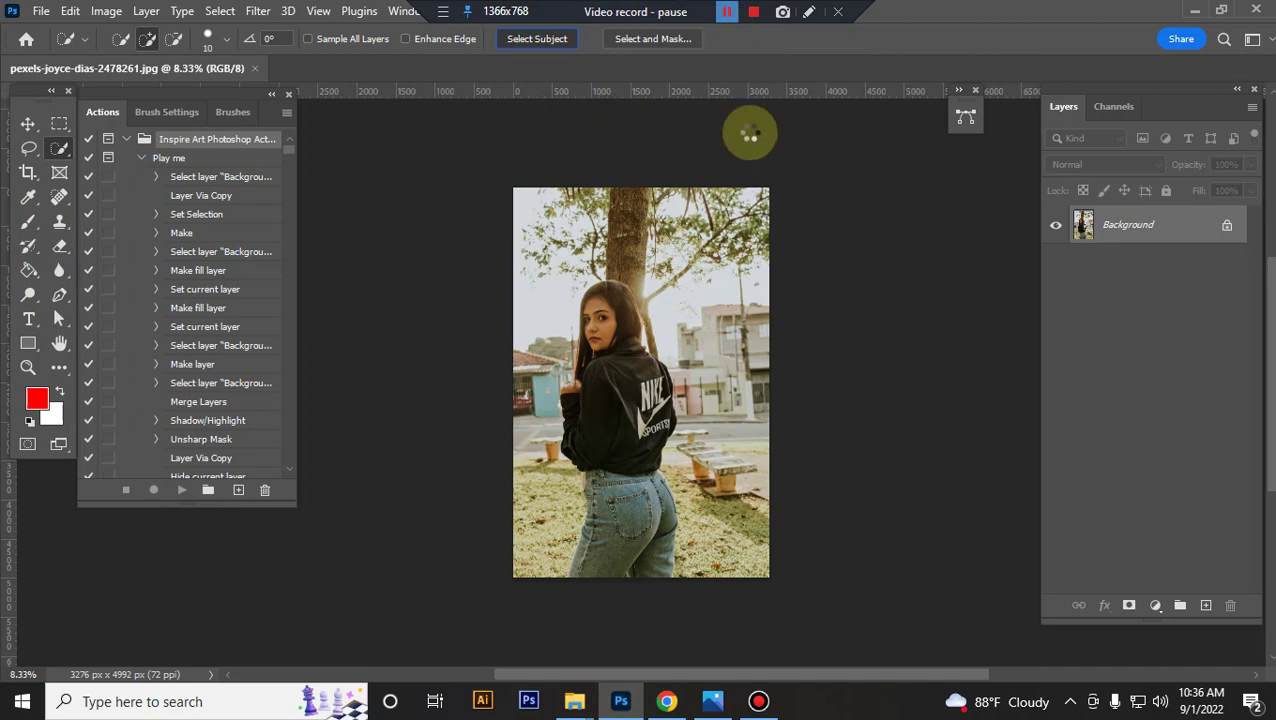
{"action": "left_click", "coordinate": [727, 11]}
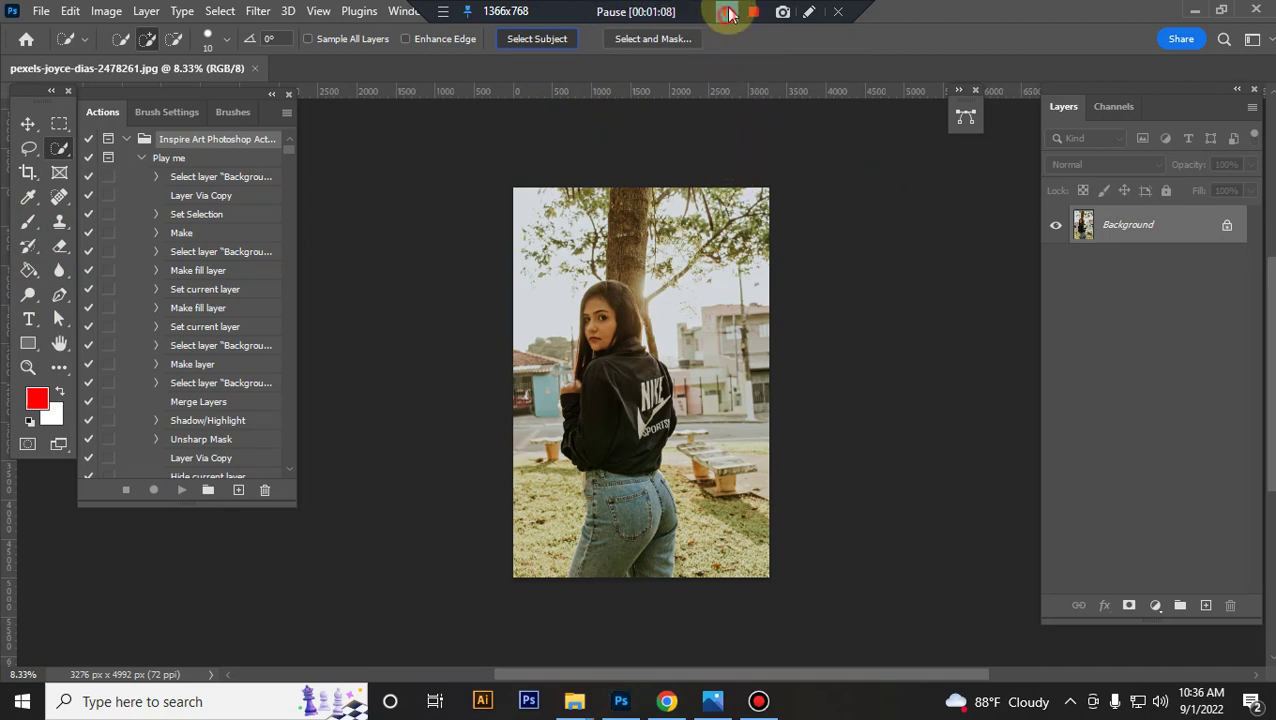
Add Layer 1 above the photo and test a red fill, undoing the fill and rename.
{"action": "left_click", "coordinate": [1205, 604]}
{"action": "left_click", "coordinate": [1113, 233]}
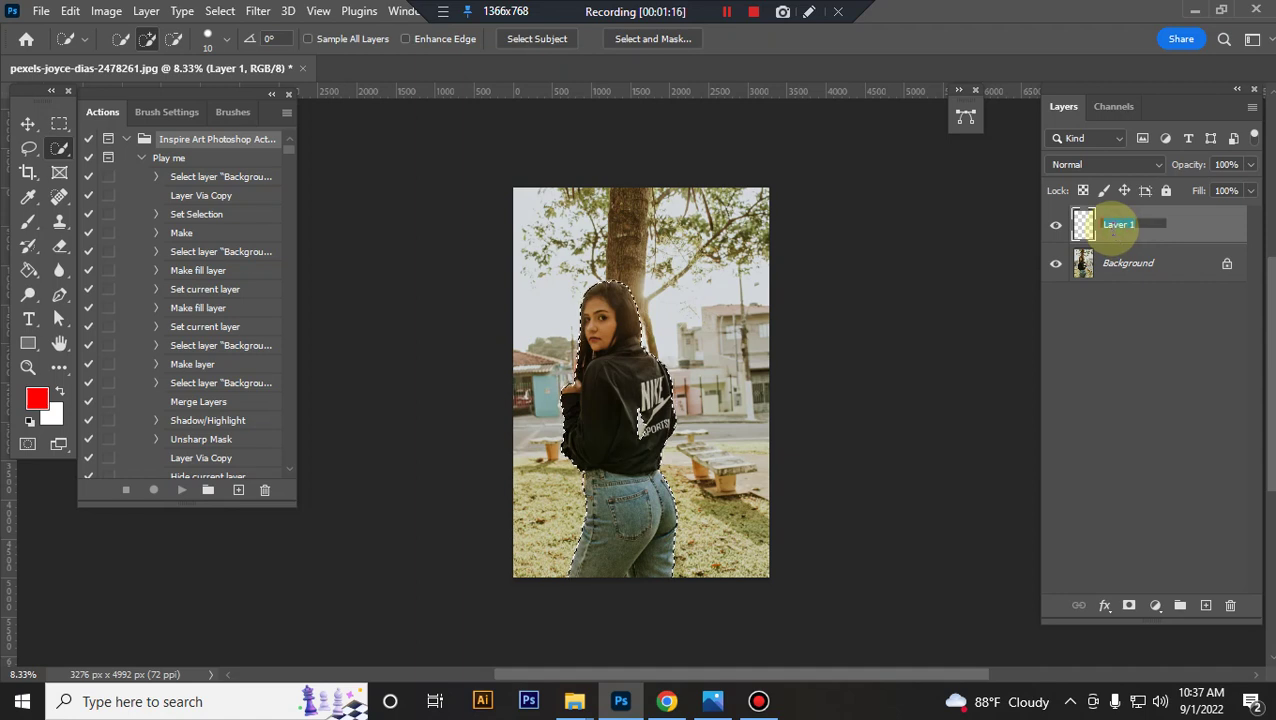
{"action": "type", "text": "paint"}
{"action": "left_click", "coordinate": [1200, 240]}
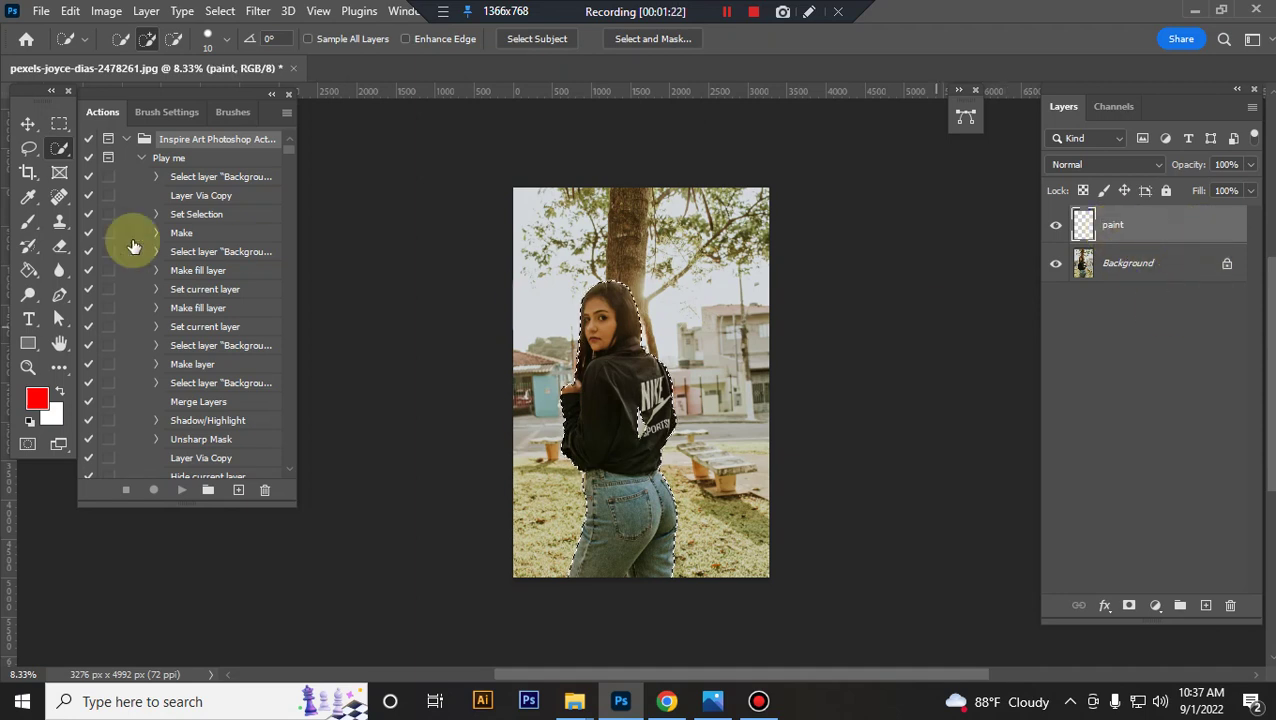
{"action": "left_click", "coordinate": [29, 268]}
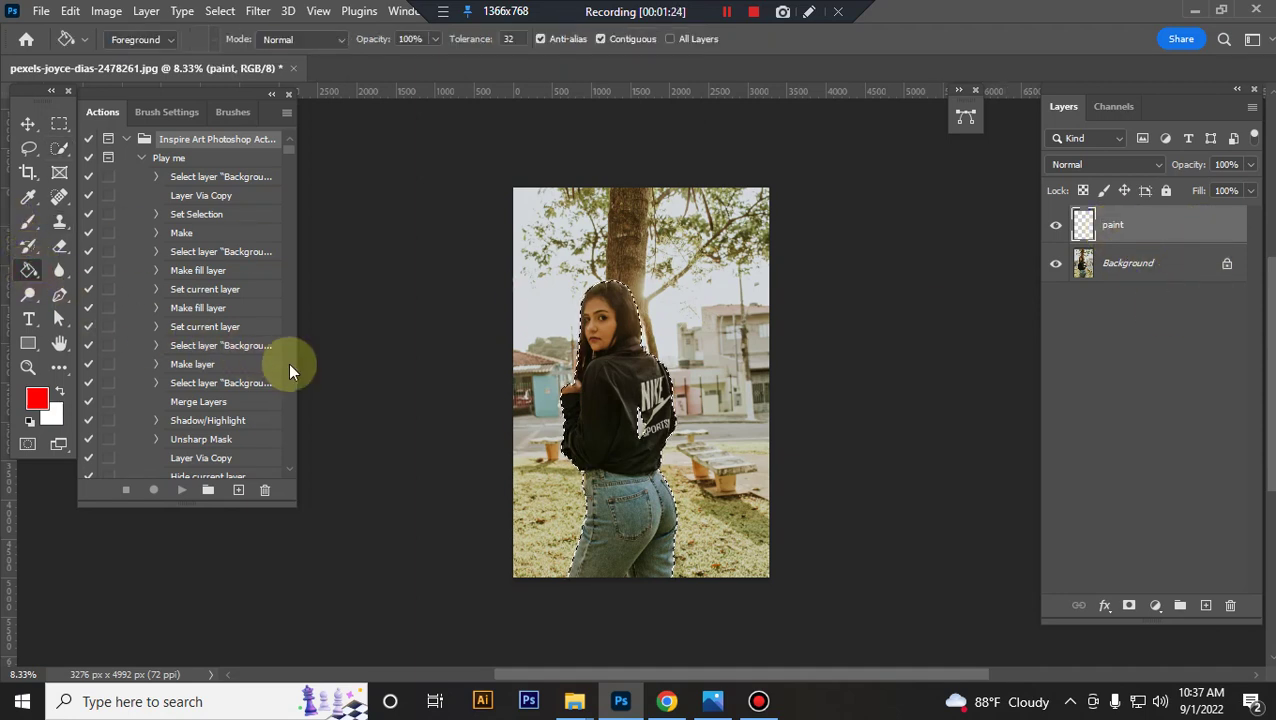
{"action": "left_click", "coordinate": [670, 398]}
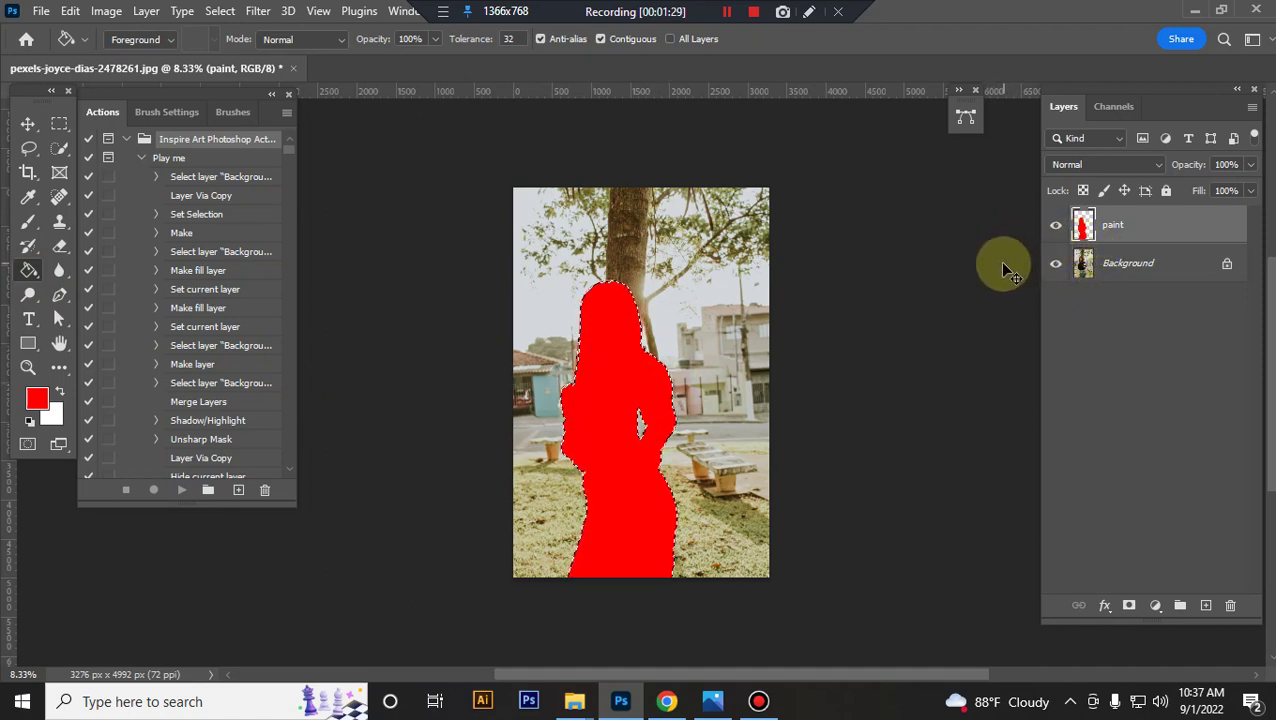
{"action": "key", "text": "ctrl+z"}
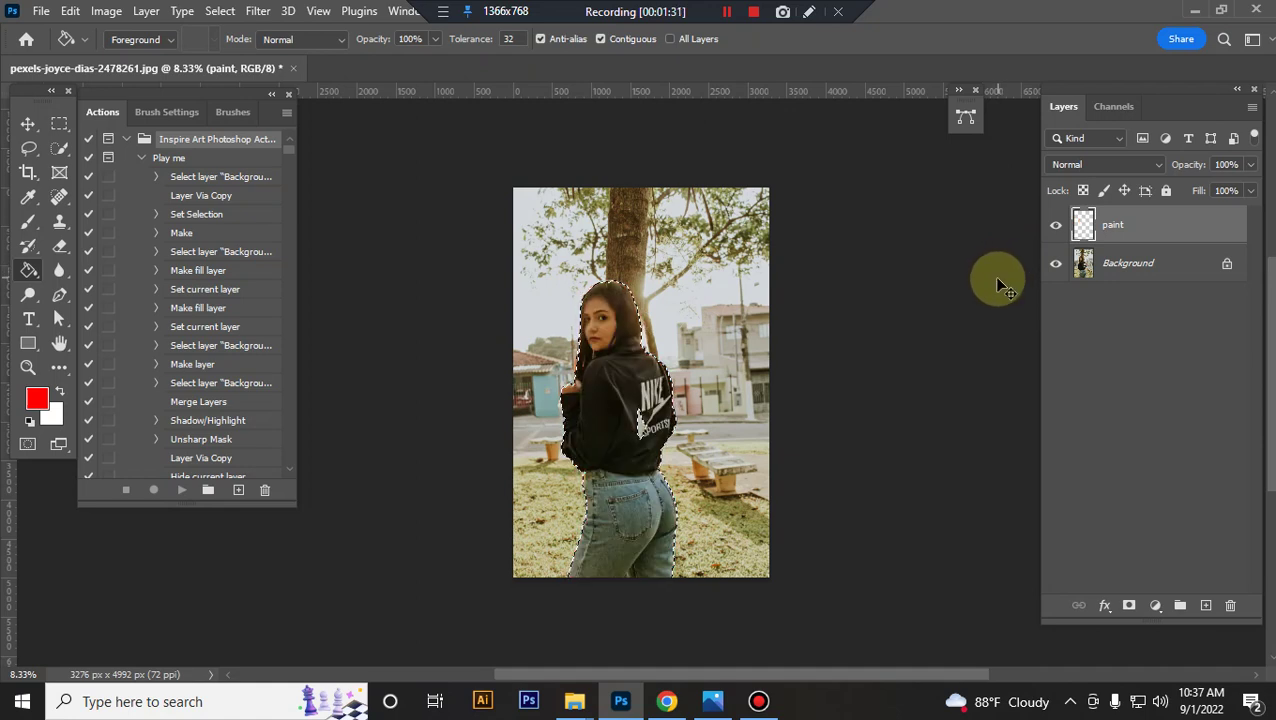
{"action": "key", "text": "ctrl+z"}
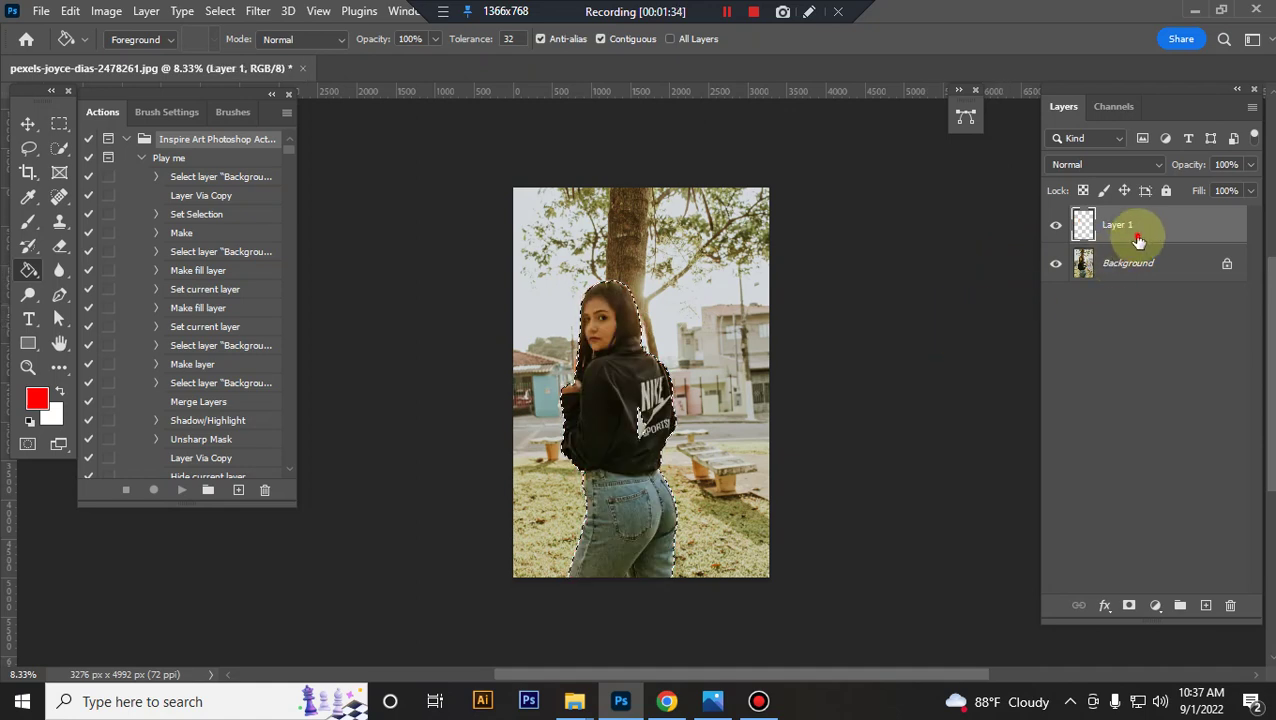
Fill the woman's selection solid red on Layer 1 and deselect.
{"action": "left_click", "coordinate": [28, 123]}
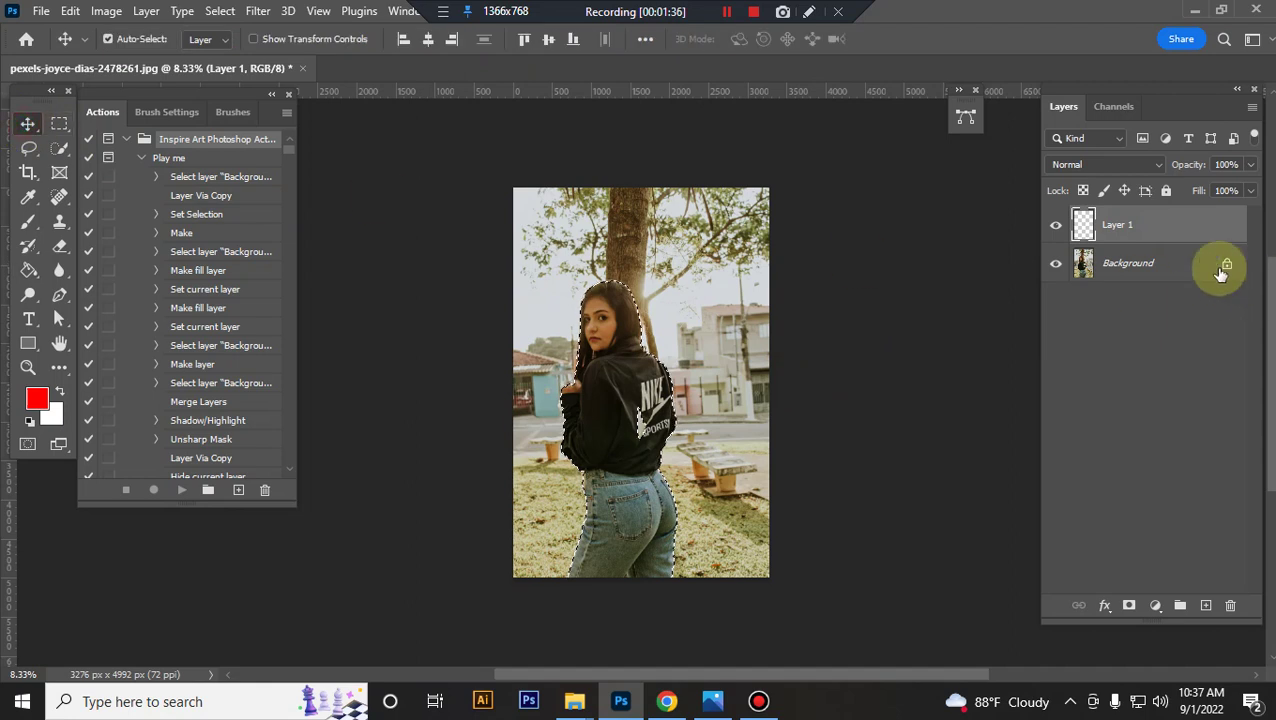
{"action": "left_click", "coordinate": [1221, 274]}
{"action": "left_click", "coordinate": [59, 148]}
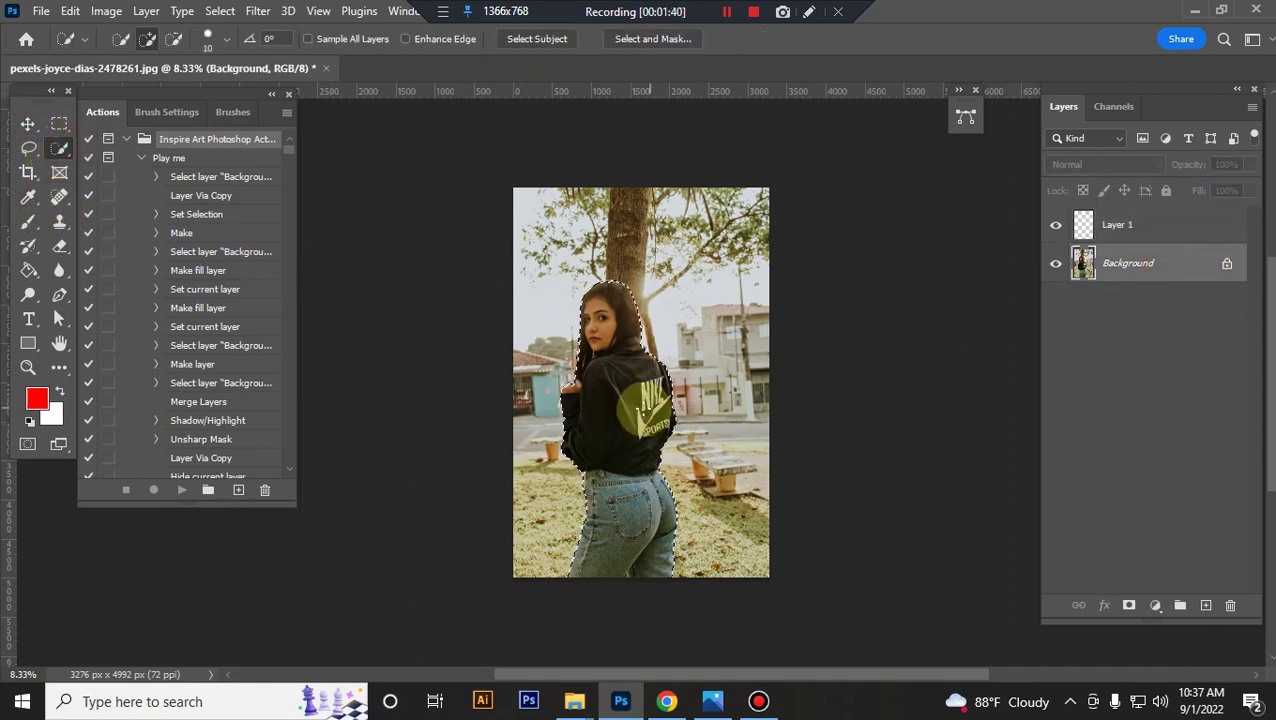
{"action": "left_click", "coordinate": [1150, 228]}
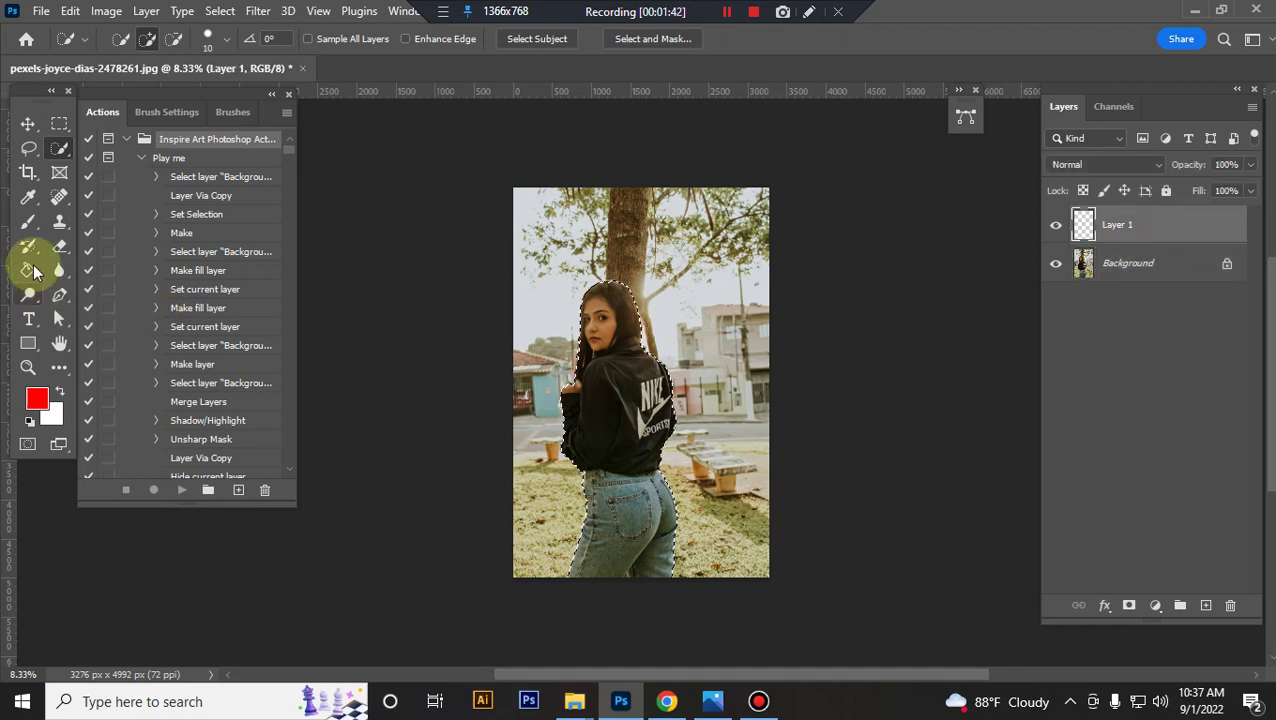
{"action": "left_click", "coordinate": [30, 269]}
{"action": "left_click", "coordinate": [646, 398]}
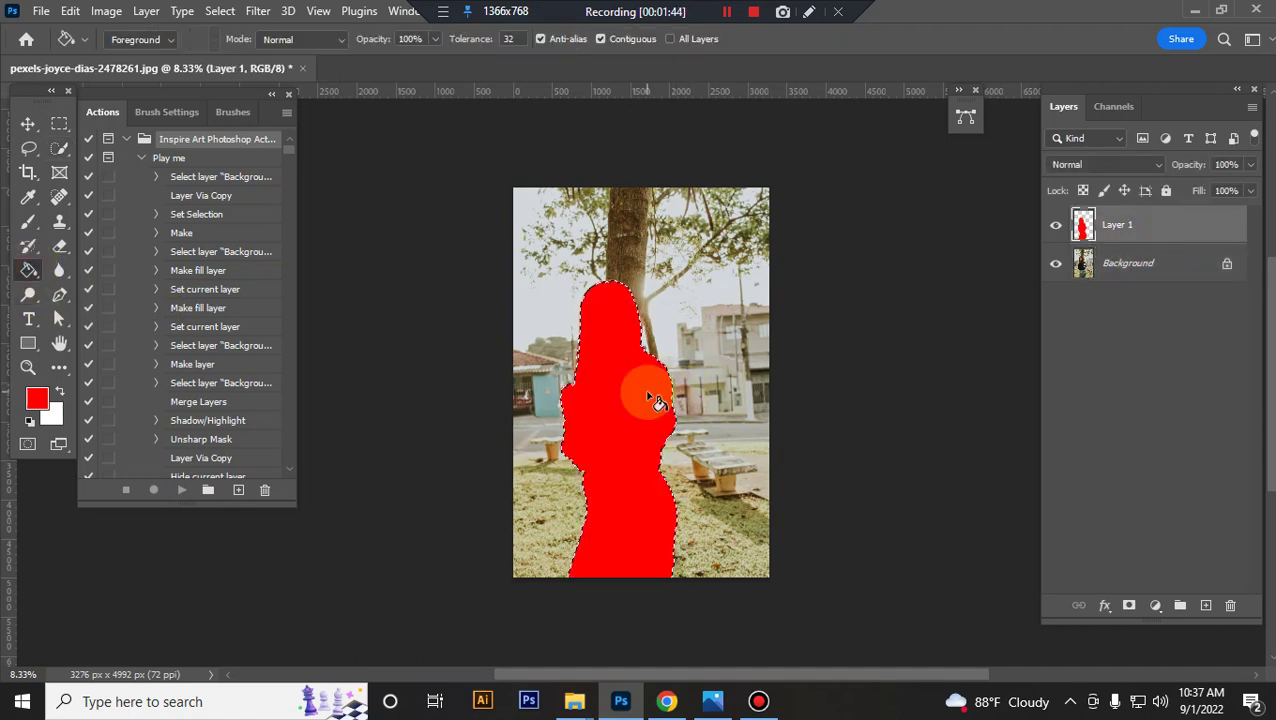
{"action": "key", "text": "ctrl+d"}
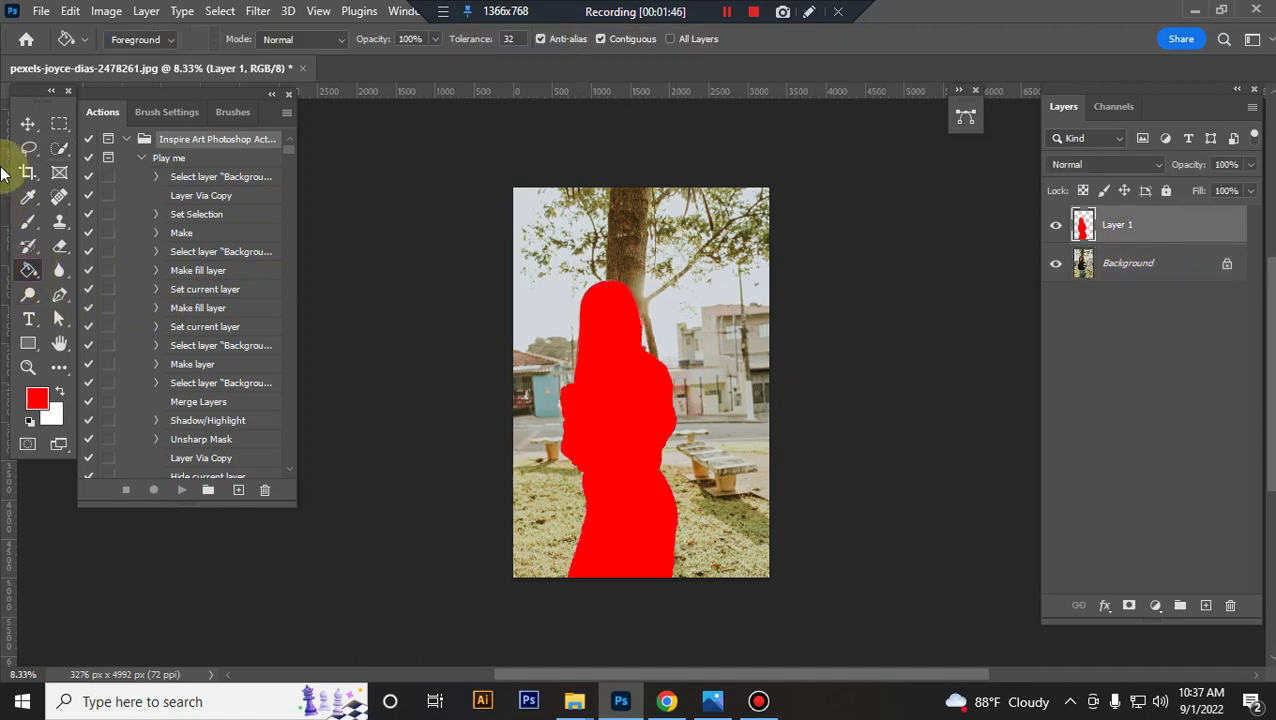
{"action": "left_click", "coordinate": [28, 124]}
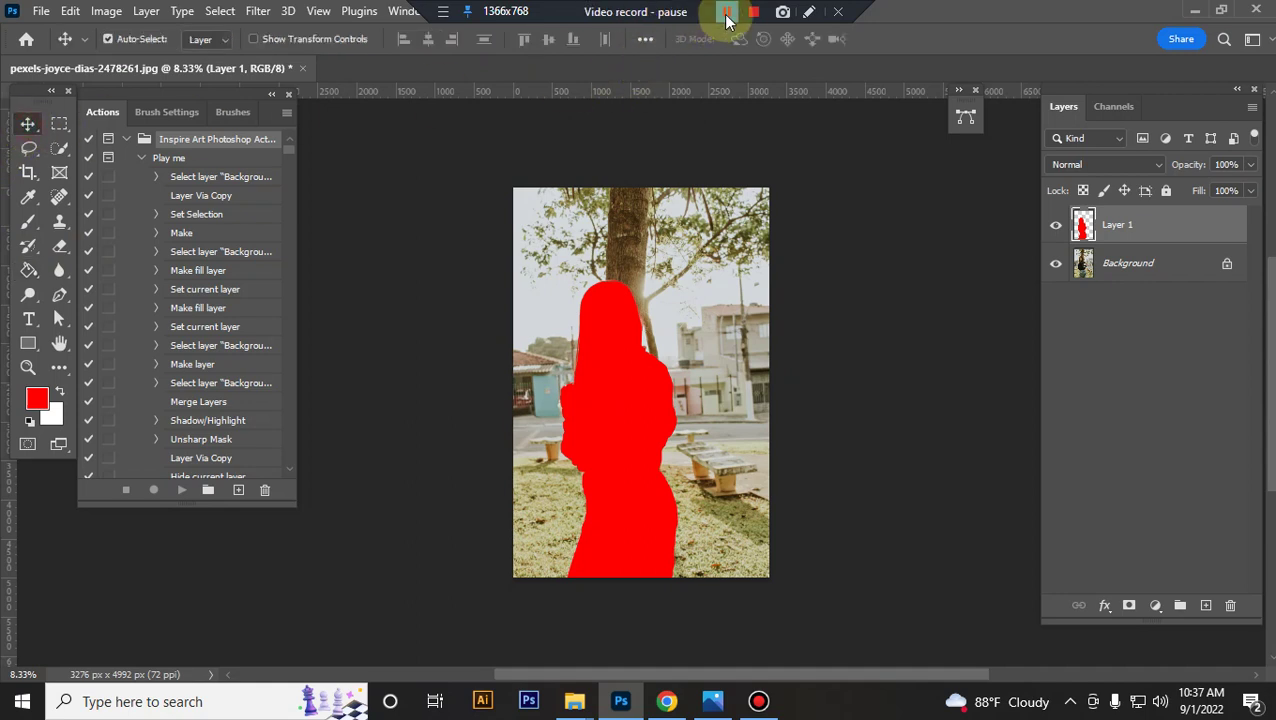
Frame a 3000 × 2000 px crop, extending the area above and below the photo.
{"action": "left_click", "coordinate": [727, 12]}
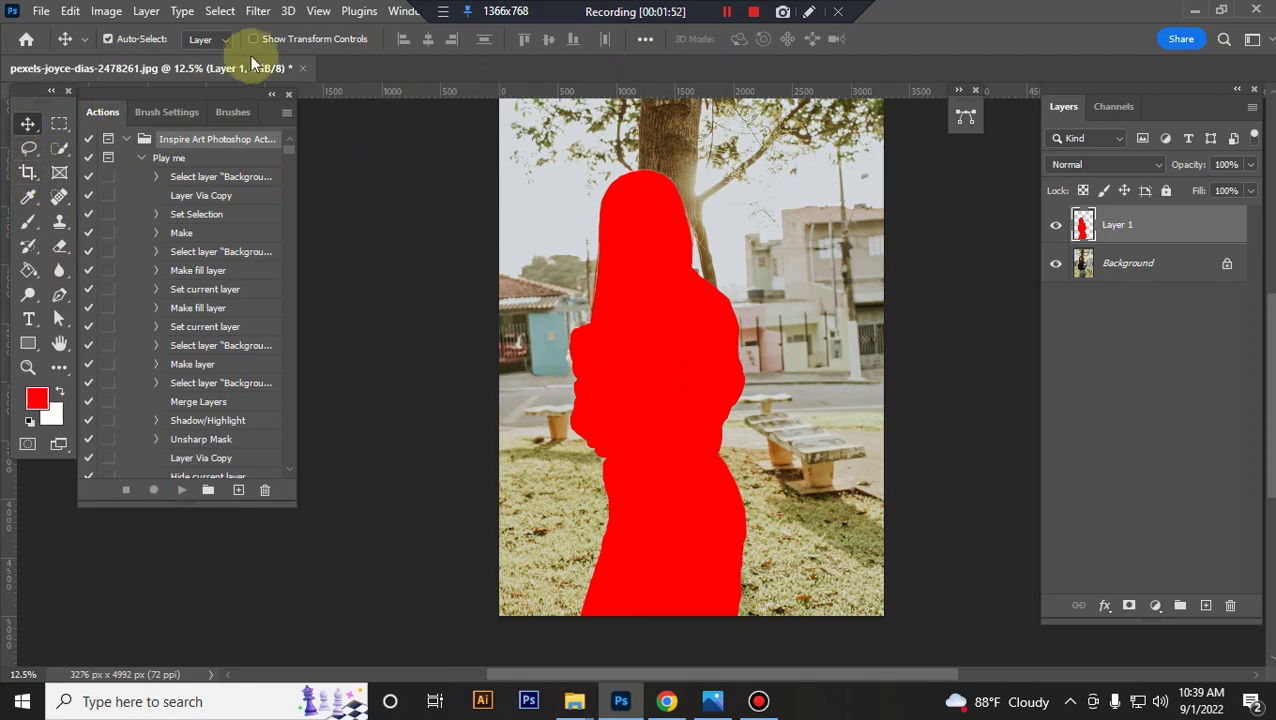
{"action": "left_click", "coordinate": [33, 172]}
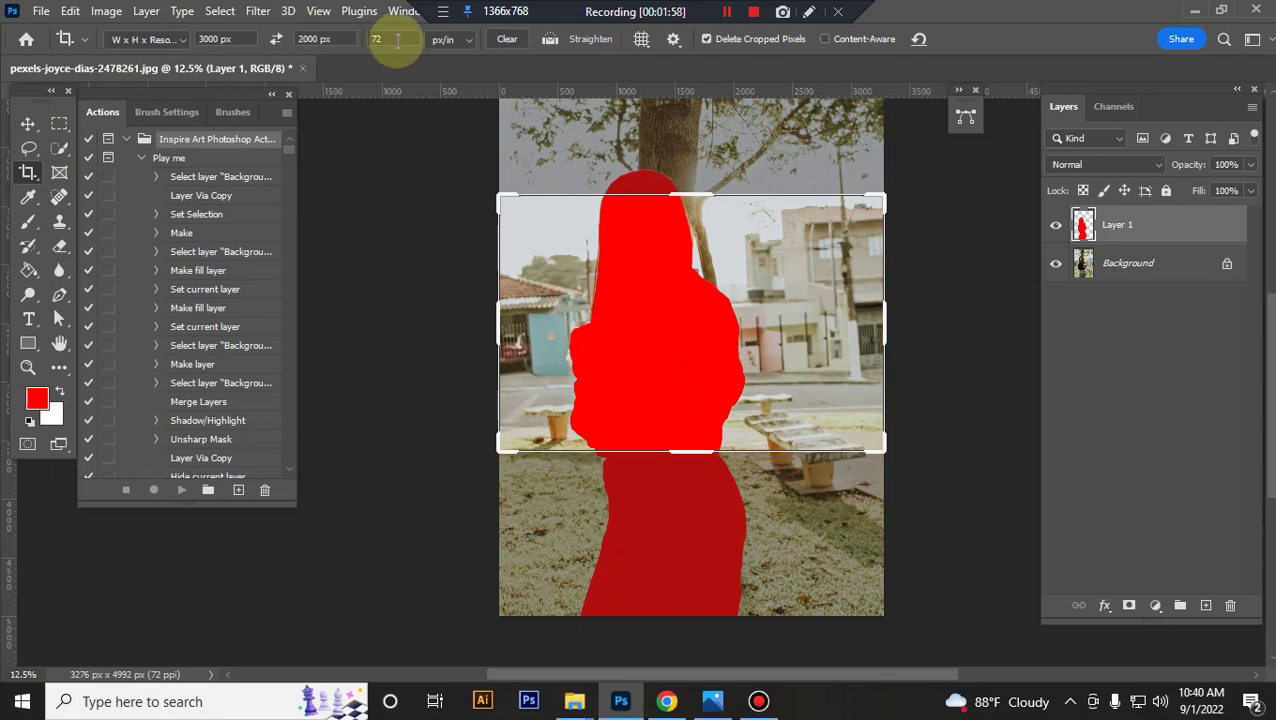
{"action": "left_click", "coordinate": [664, 266]}
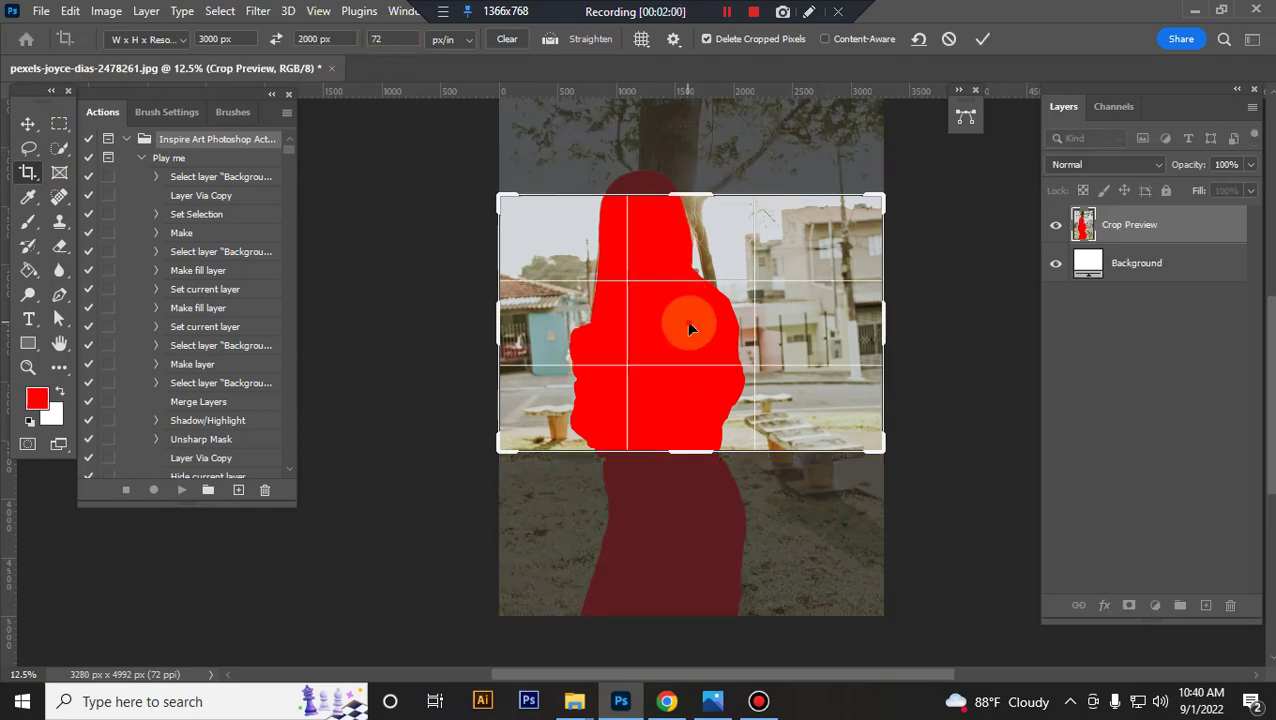
{"action": "left_click_drag", "start_coordinate": [689, 328], "coordinate": [728, 330]}
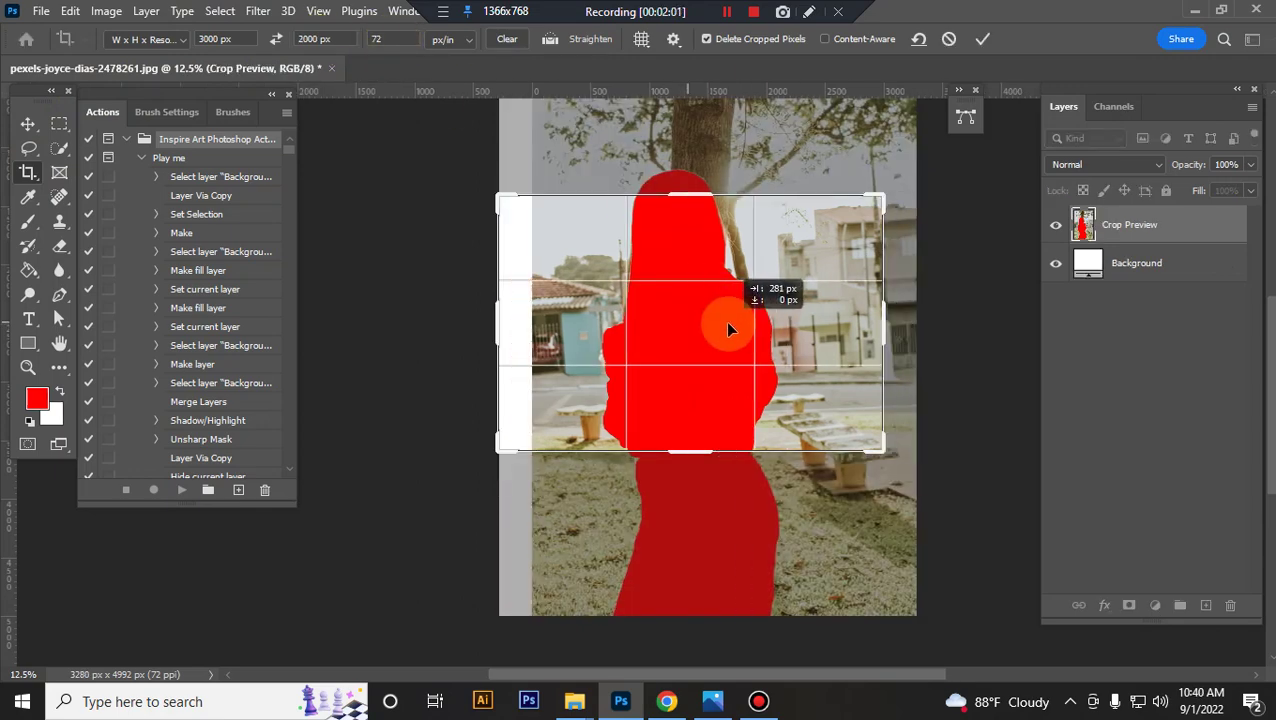
{"action": "left_click_drag", "start_coordinate": [689, 196], "coordinate": [684, 116]}
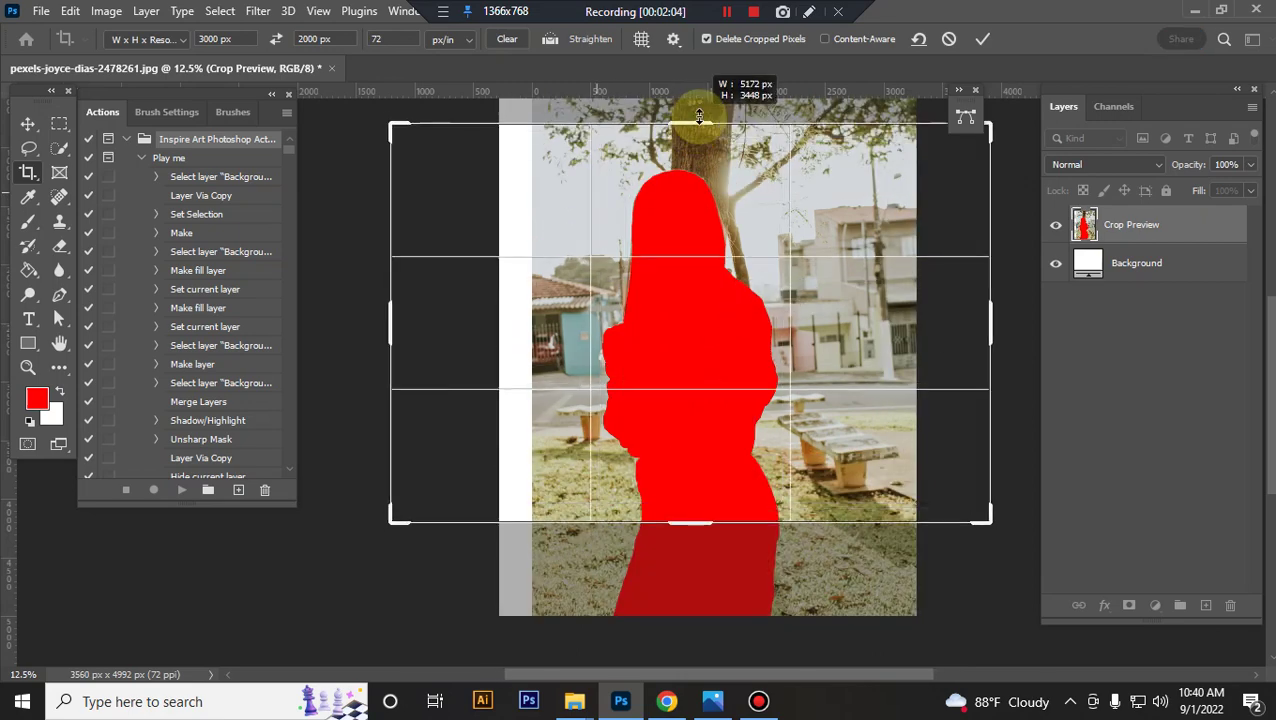
{"action": "scroll", "coordinate": [773, 519], "scroll_direction": "up", "scroll_amount": 1}
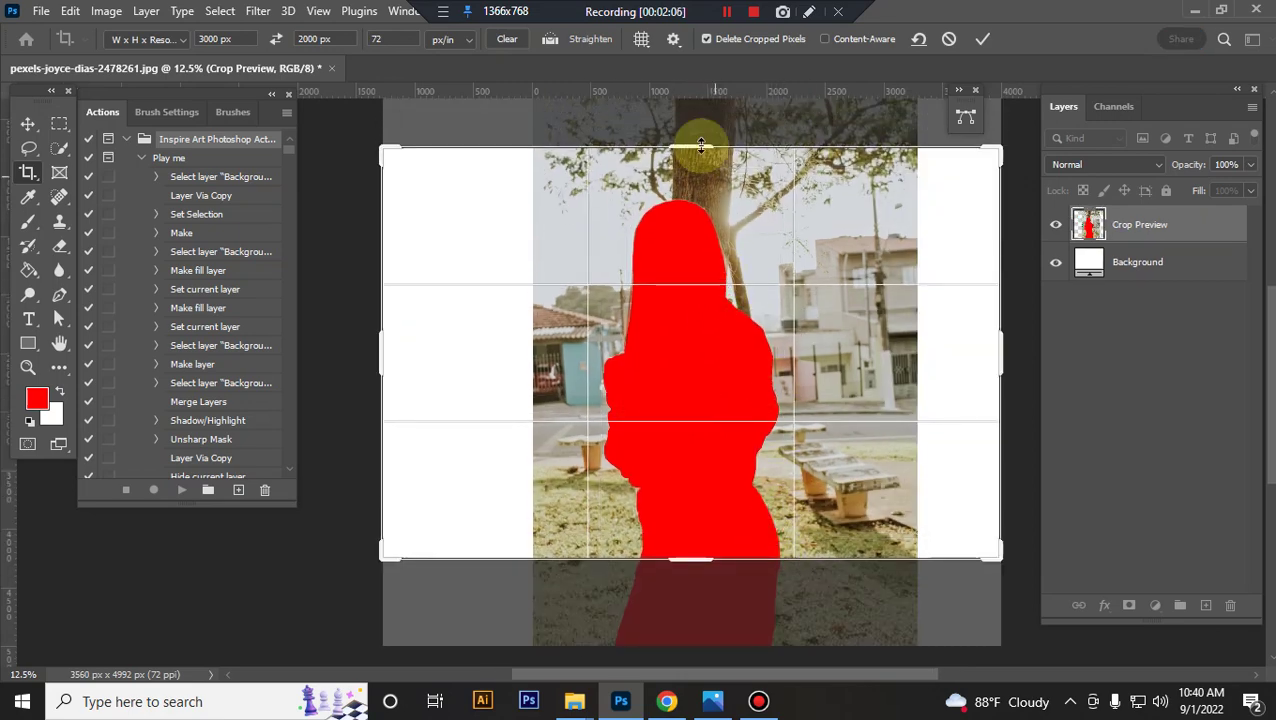
{"action": "left_click_drag", "start_coordinate": [695, 148], "coordinate": [692, 122]}
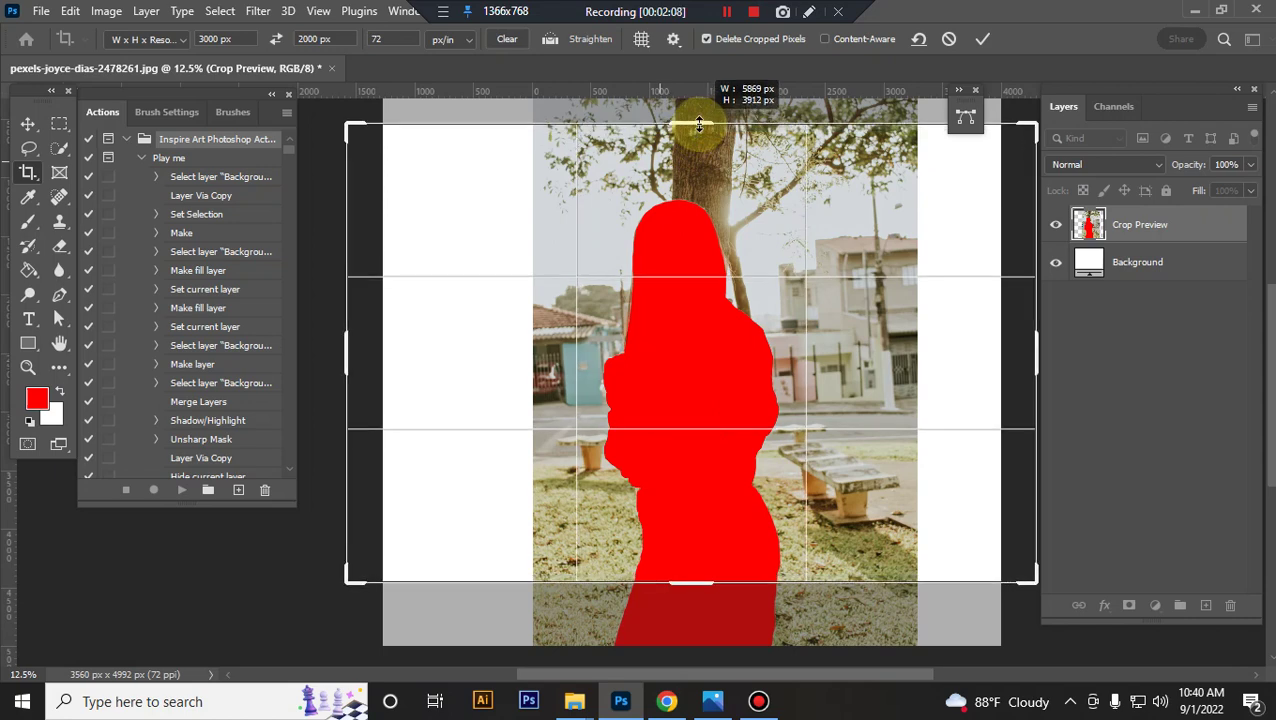
{"action": "left_click_drag", "start_coordinate": [702, 590], "coordinate": [692, 606]}
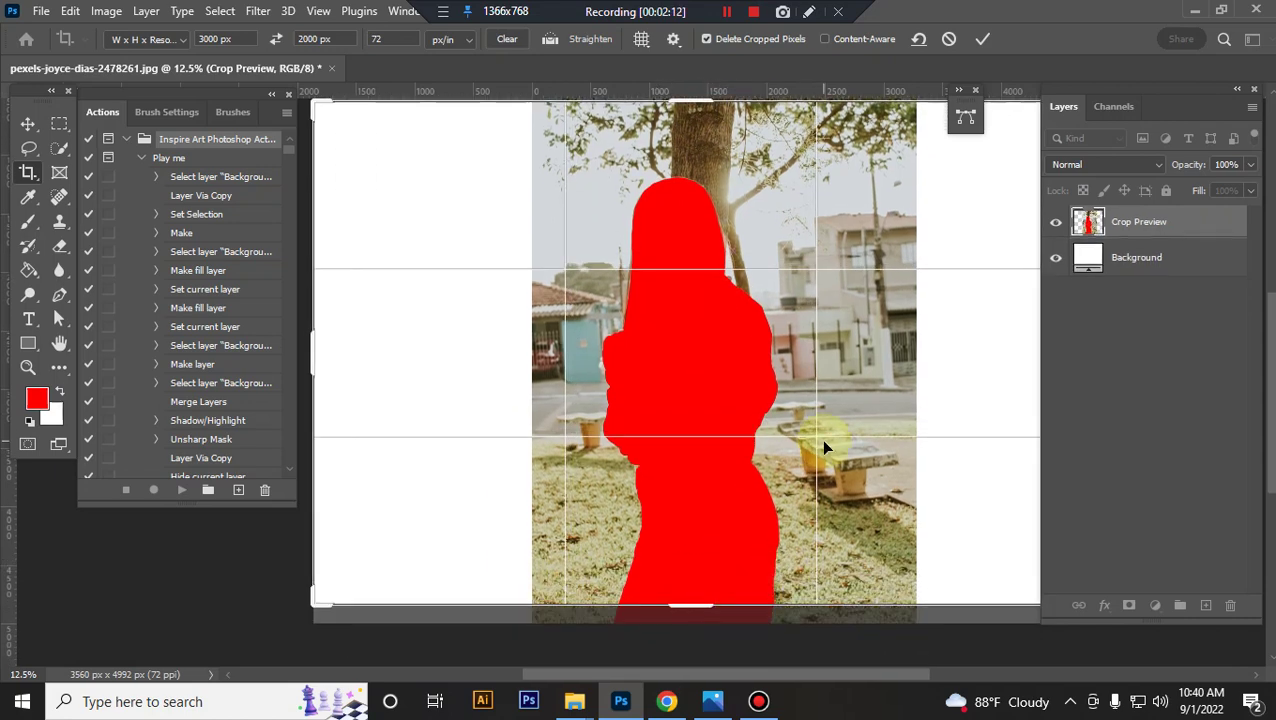
Apply the 3000 × 2000 px crop, hide the red layer, and reset colours to black and white.
{"action": "double_click", "coordinate": [824, 447]}
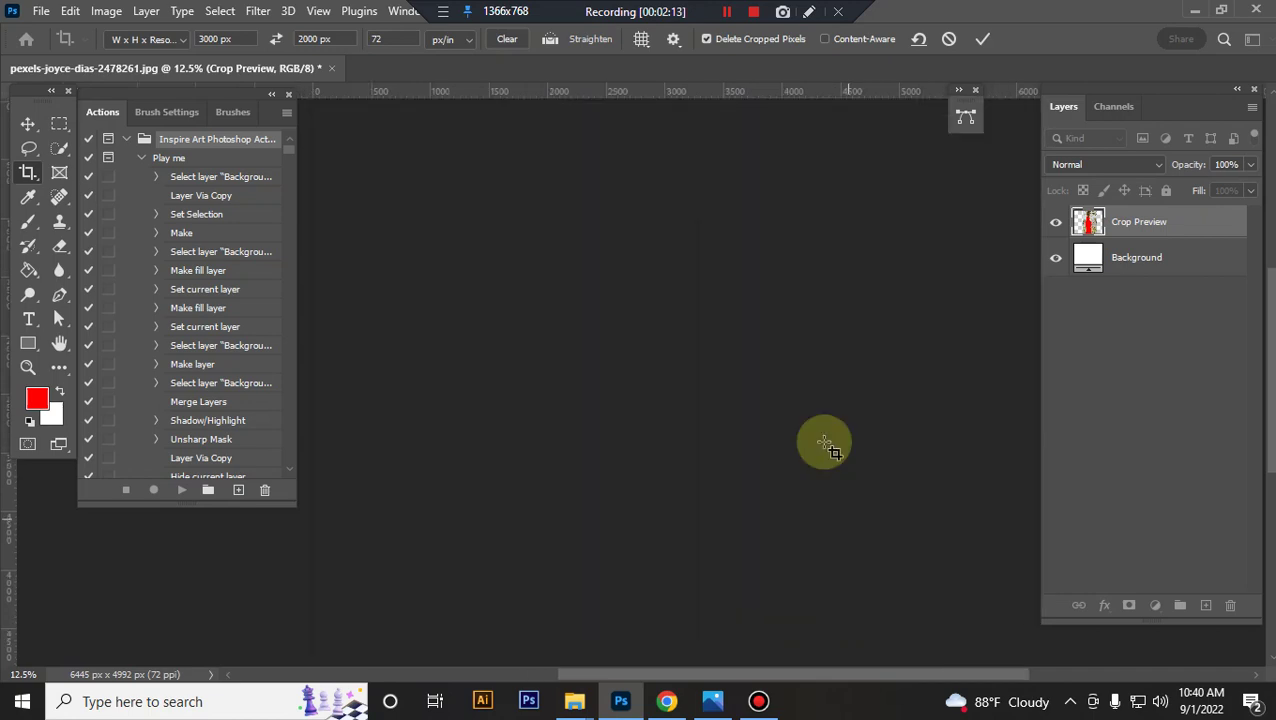
{"action": "left_click", "coordinate": [28, 123]}
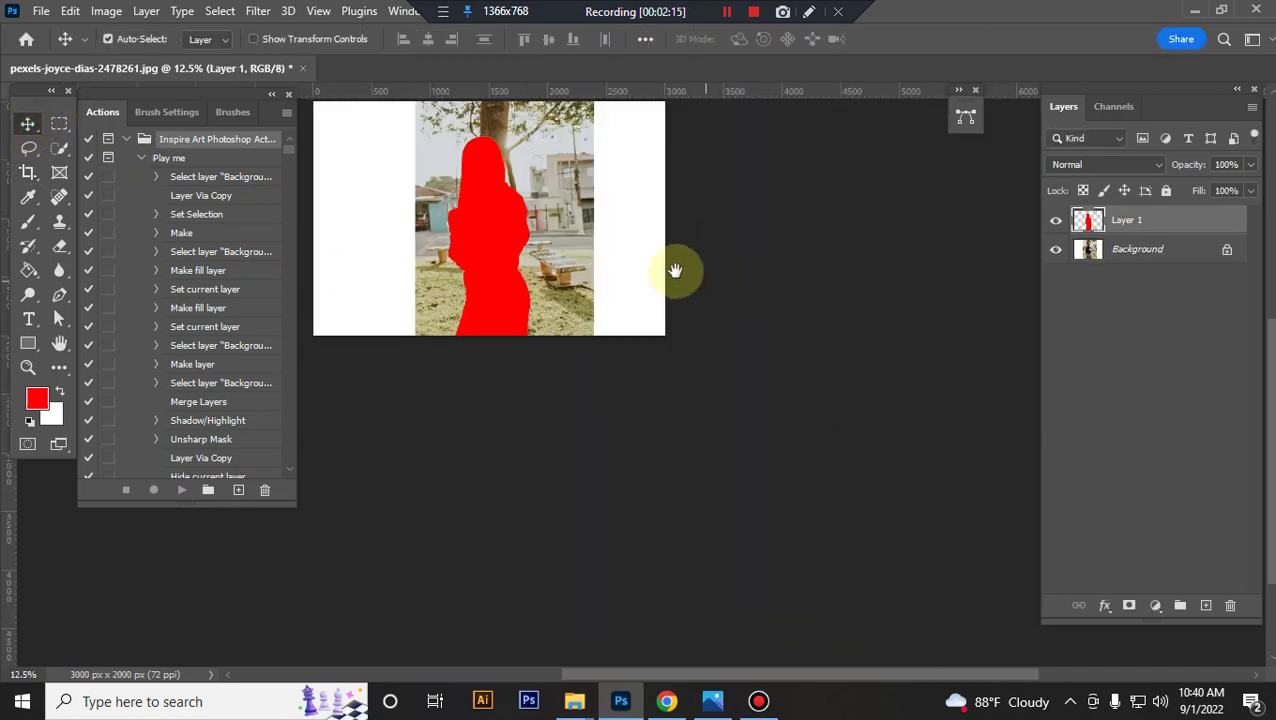
{"action": "left_click_drag", "start_coordinate": [675, 270], "coordinate": [804, 386]}
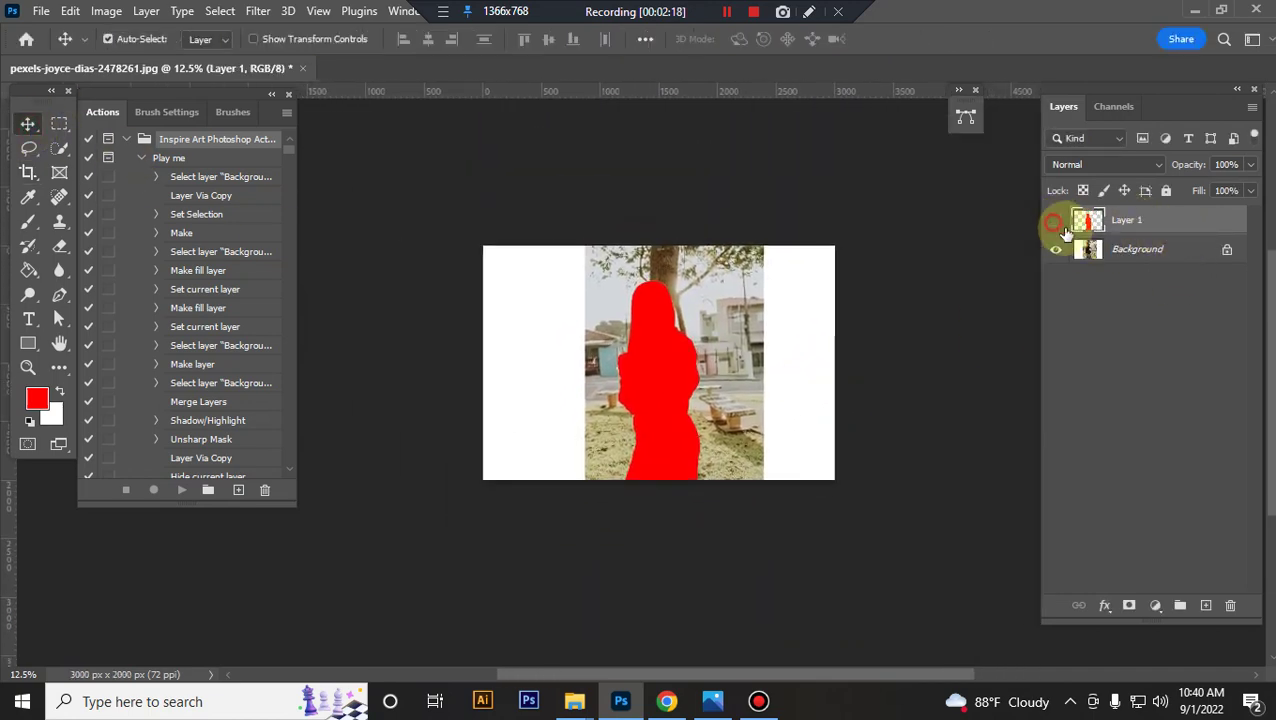
{"action": "left_click", "coordinate": [1055, 220]}
{"action": "left_click", "coordinate": [33, 420]}
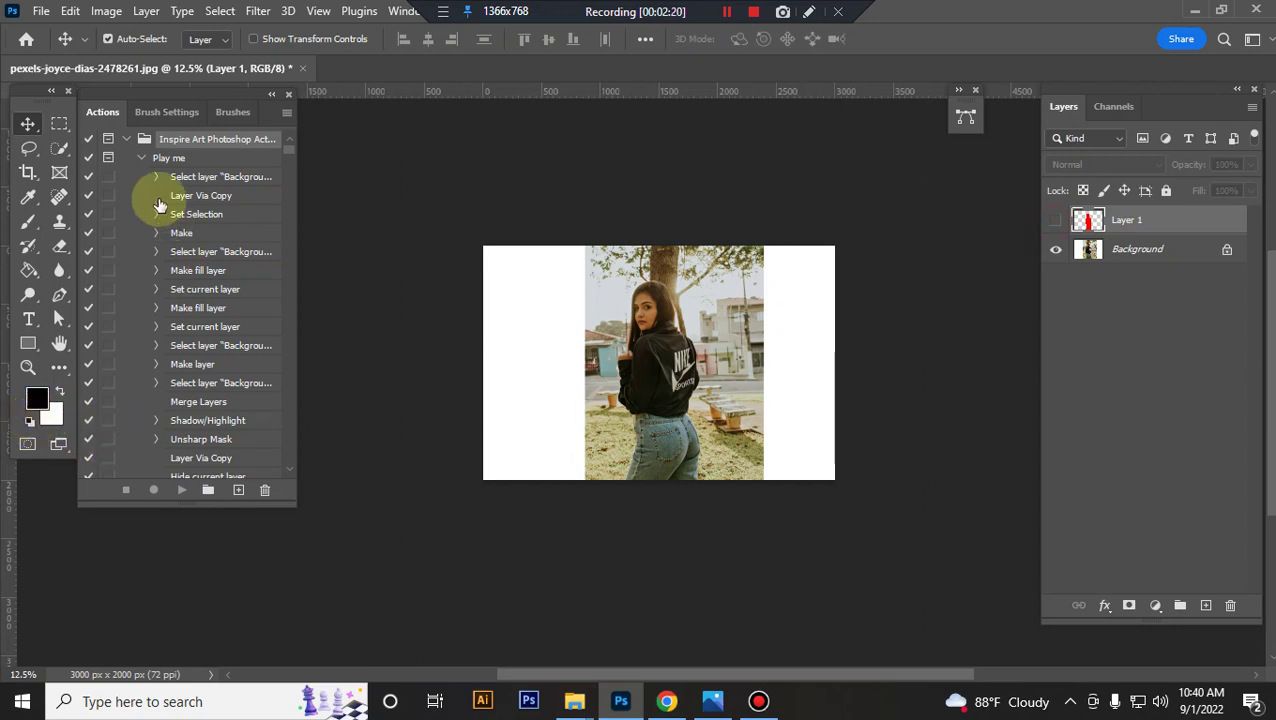
Select the Play me action and rename Layer 1 to paint.
{"action": "left_click", "coordinate": [169, 158]}
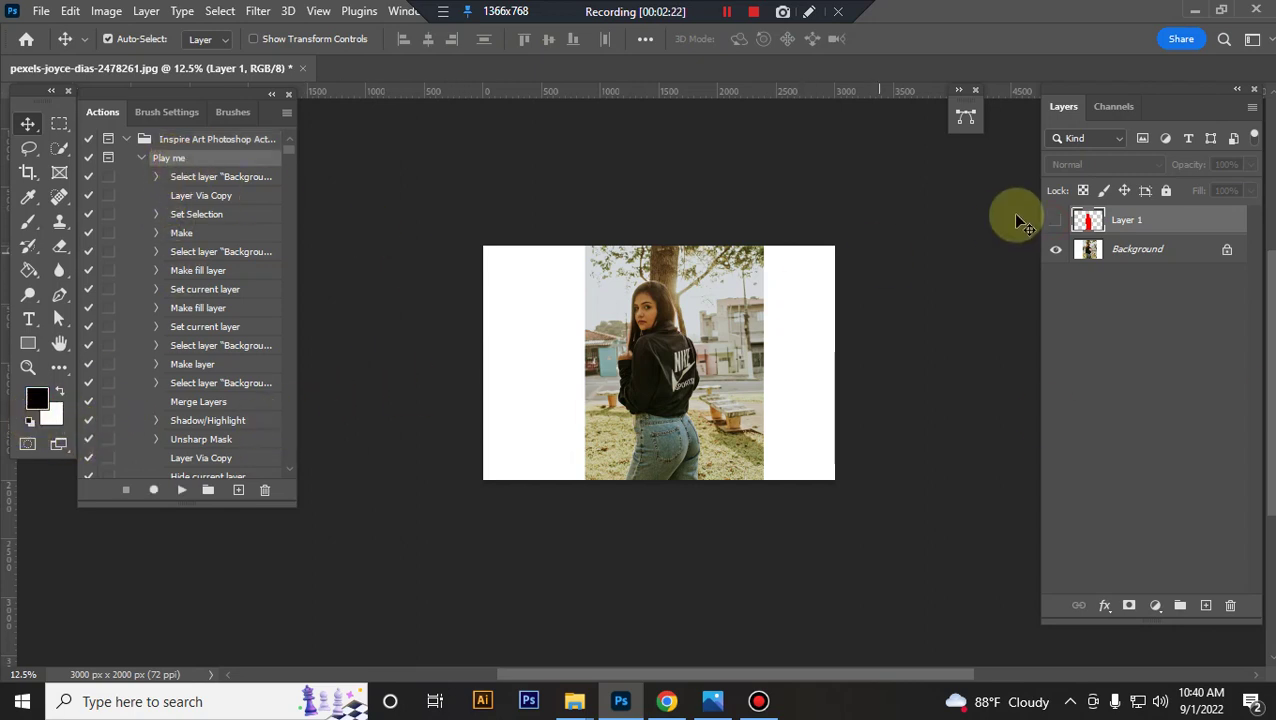
{"action": "double_click", "coordinate": [1125, 224]}
{"action": "type", "text": "paint"}
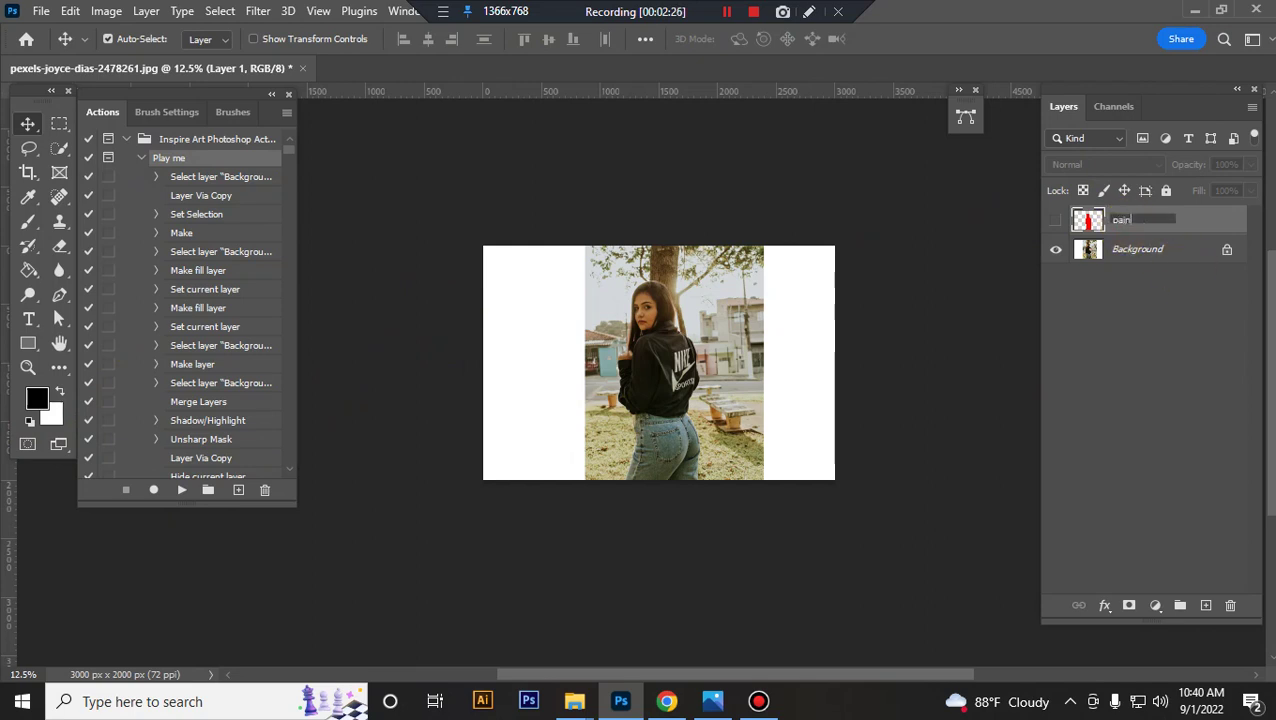
{"action": "left_click", "coordinate": [1200, 218]}
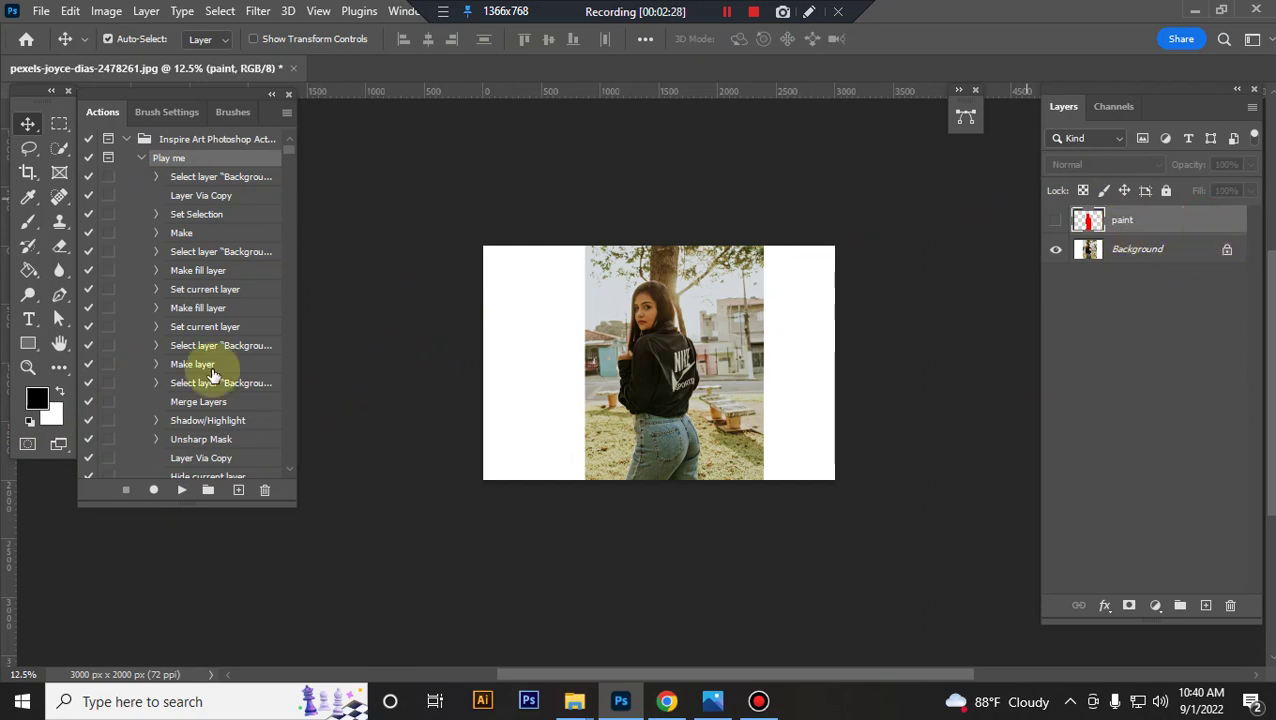
Run the Play me action to generate the splatter and light-streak artwork.
{"action": "left_click", "coordinate": [184, 497]}
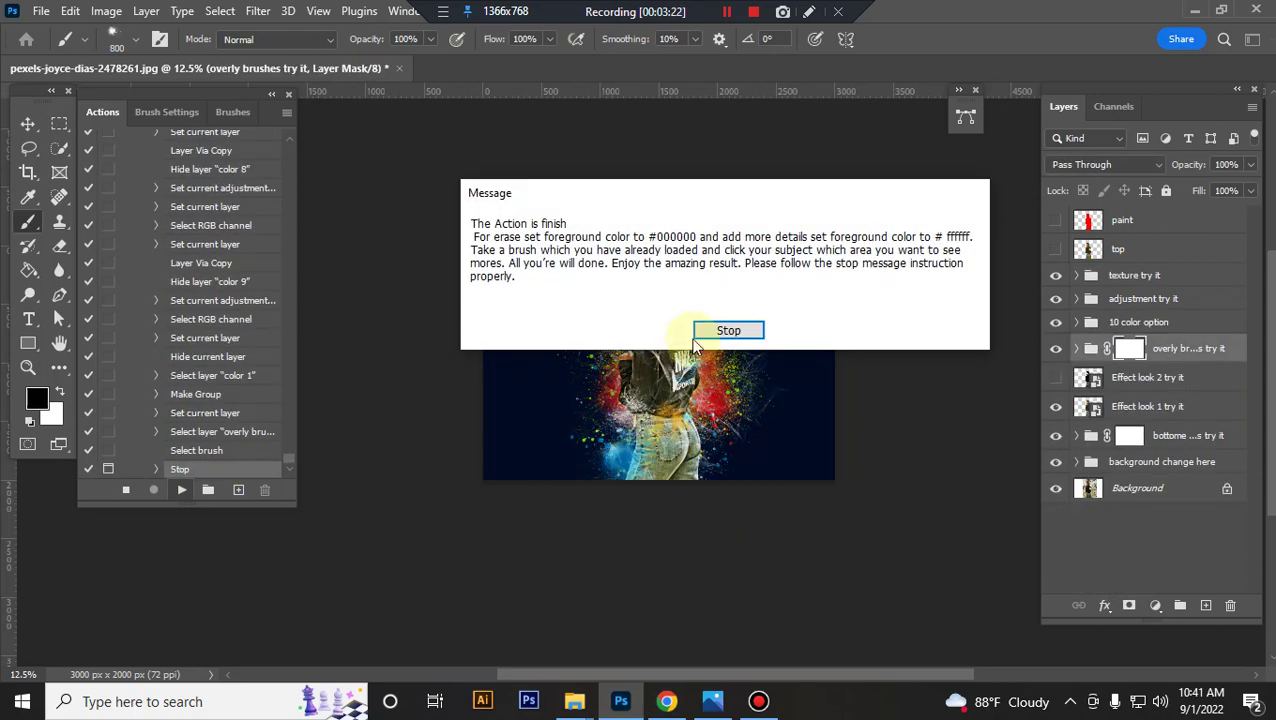
Dismiss the finish message, zoom around the finished artwork, and select the top layer.
{"action": "left_click", "coordinate": [728, 330]}
{"action": "scroll", "coordinate": [732, 350], "scroll_direction": "up", "scroll_amount": 1}
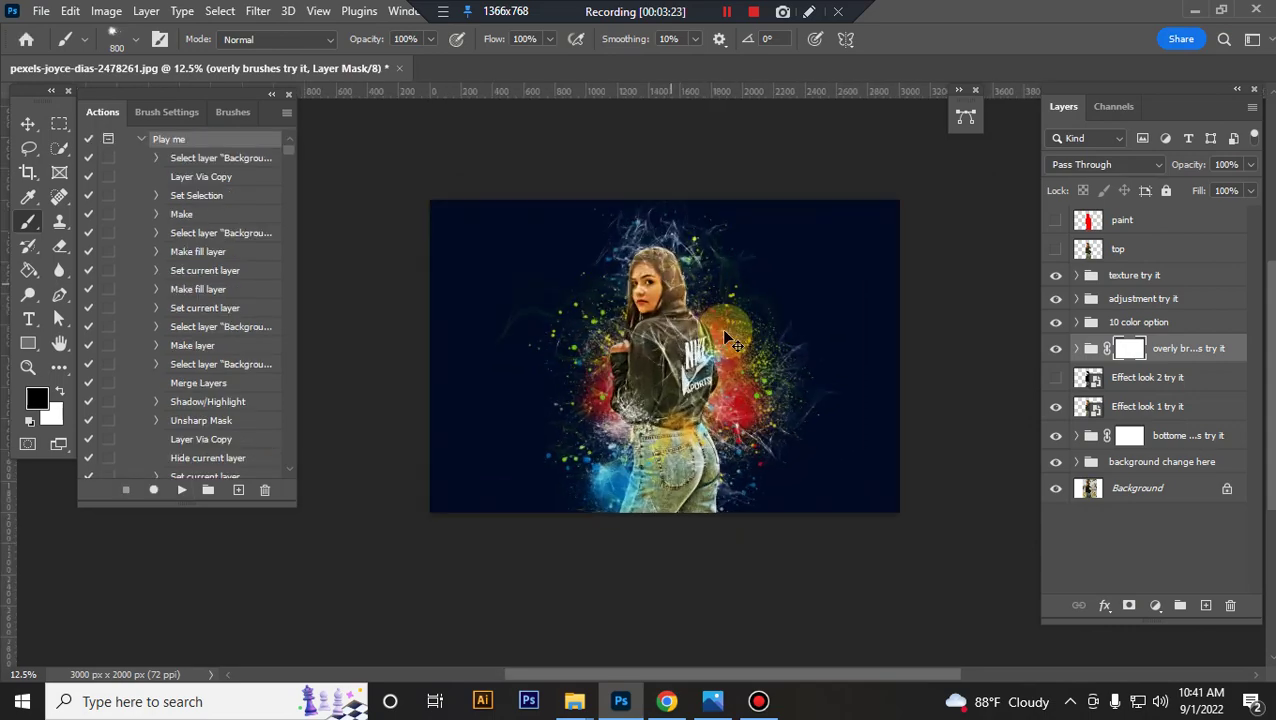
{"action": "scroll", "coordinate": [731, 345], "scroll_direction": "up", "scroll_amount": 1}
{"action": "scroll", "coordinate": [730, 340], "scroll_direction": "up", "scroll_amount": 1}
{"action": "scroll", "coordinate": [727, 338], "scroll_direction": "up", "scroll_amount": 1}
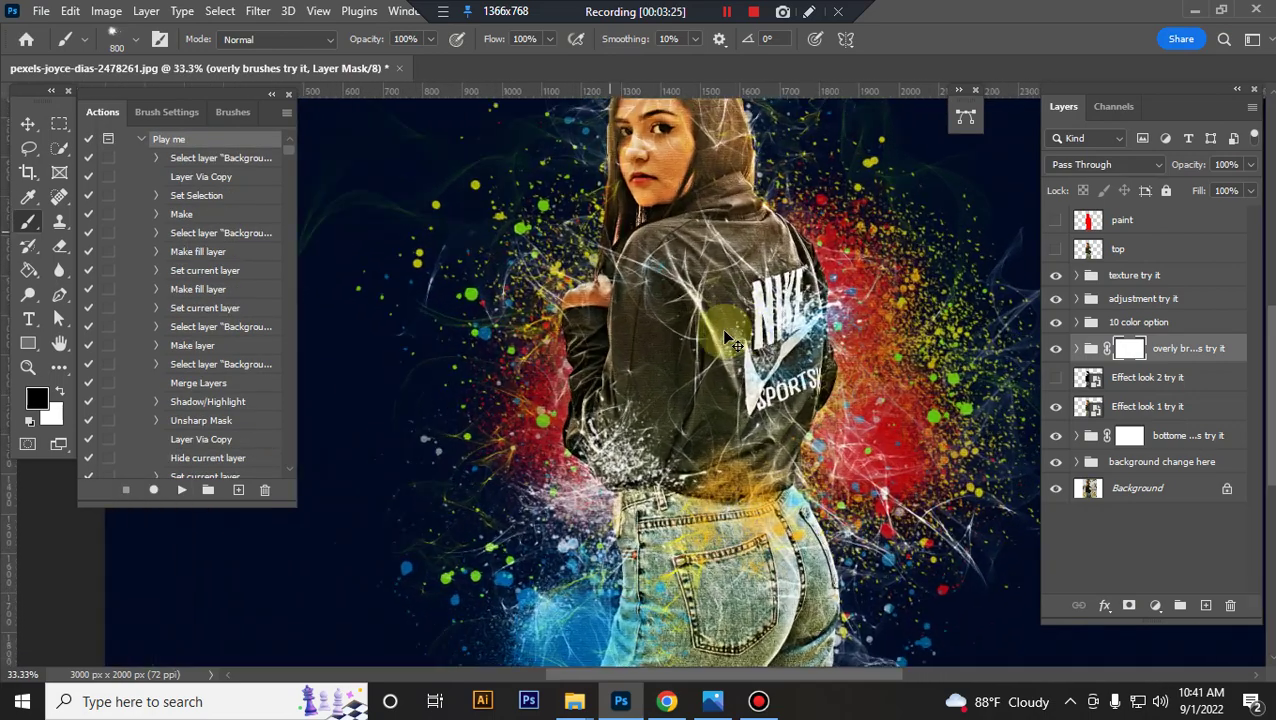
{"action": "scroll", "coordinate": [727, 338], "scroll_direction": "down", "scroll_amount": 2}
{"action": "scroll", "coordinate": [727, 338], "scroll_direction": "down", "scroll_amount": 1}
{"action": "scroll", "coordinate": [727, 338], "scroll_direction": "up", "scroll_amount": 1}
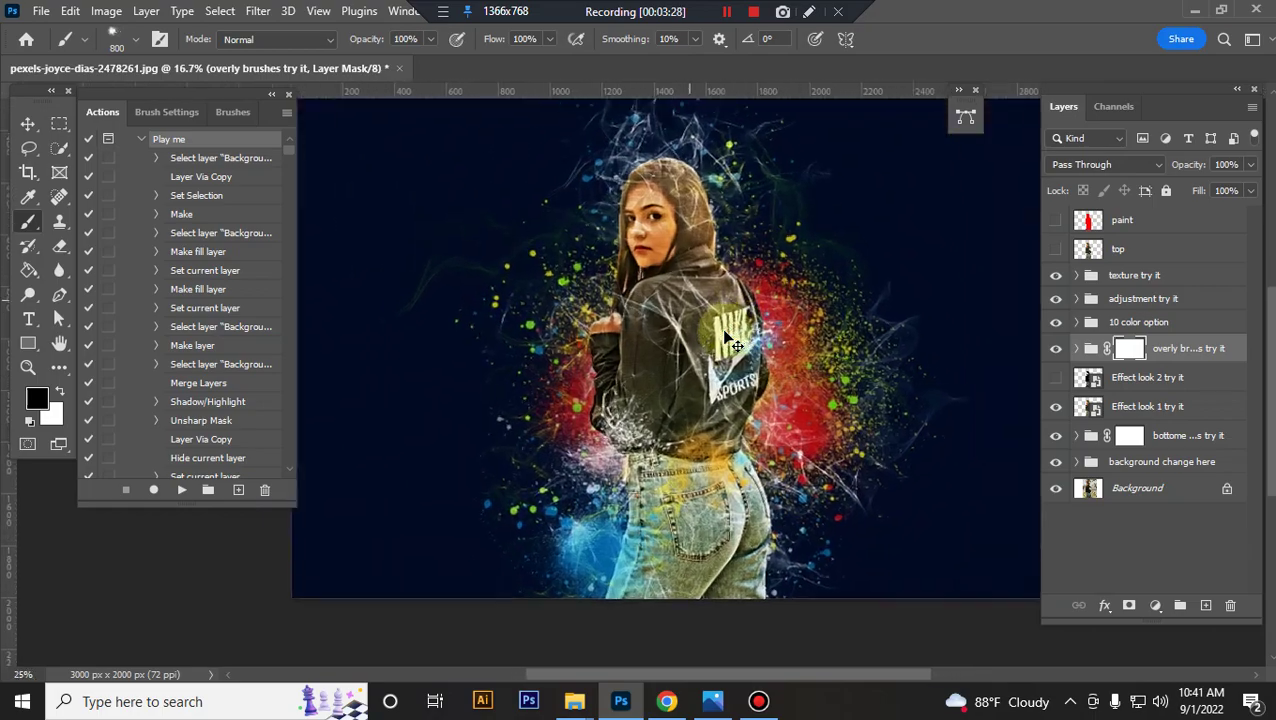
{"action": "scroll", "coordinate": [727, 338], "scroll_direction": "up", "scroll_amount": 1}
{"action": "scroll", "coordinate": [727, 338], "scroll_direction": "down", "scroll_amount": 1}
{"action": "scroll", "coordinate": [727, 338], "scroll_direction": "down", "scroll_amount": 1}
{"action": "scroll", "coordinate": [727, 338], "scroll_direction": "up", "scroll_amount": 1}
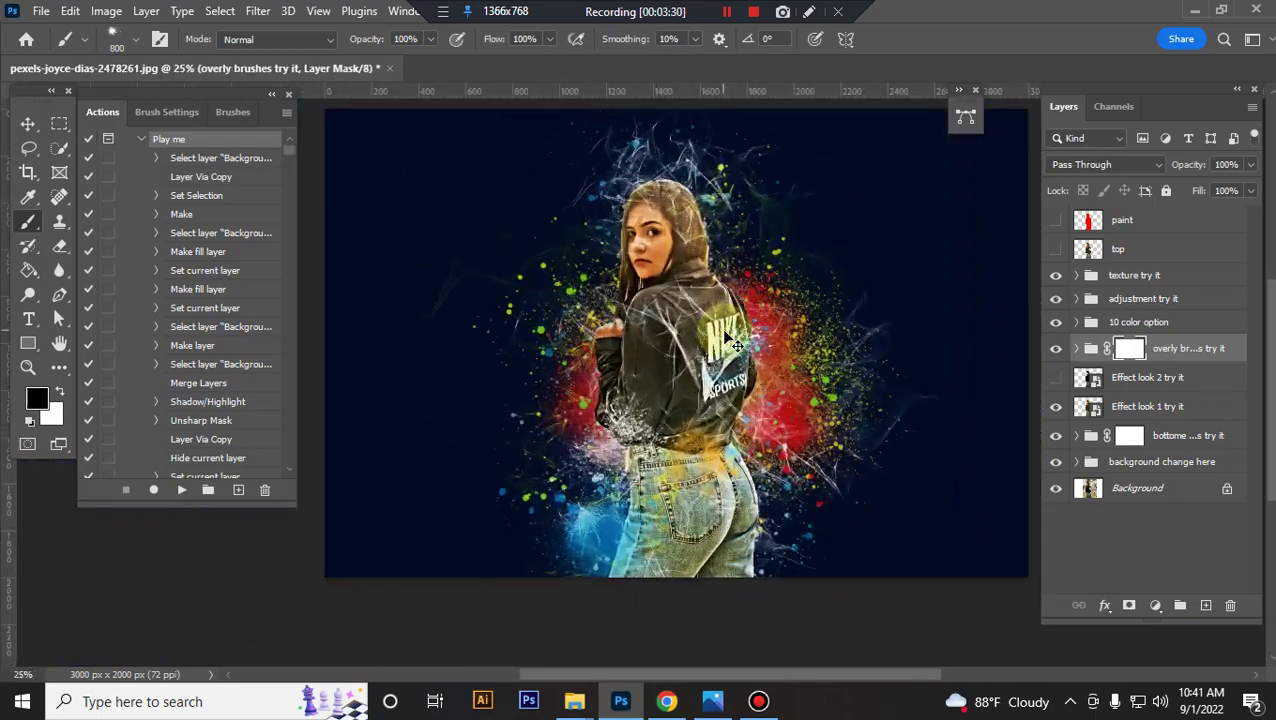
{"action": "scroll", "coordinate": [727, 338], "scroll_direction": "up", "scroll_amount": 1}
{"action": "scroll", "coordinate": [727, 338], "scroll_direction": "up", "scroll_amount": 1}
{"action": "scroll", "coordinate": [727, 338], "scroll_direction": "down", "scroll_amount": 2}
{"action": "scroll", "coordinate": [735, 345], "scroll_direction": "down", "scroll_amount": 3}
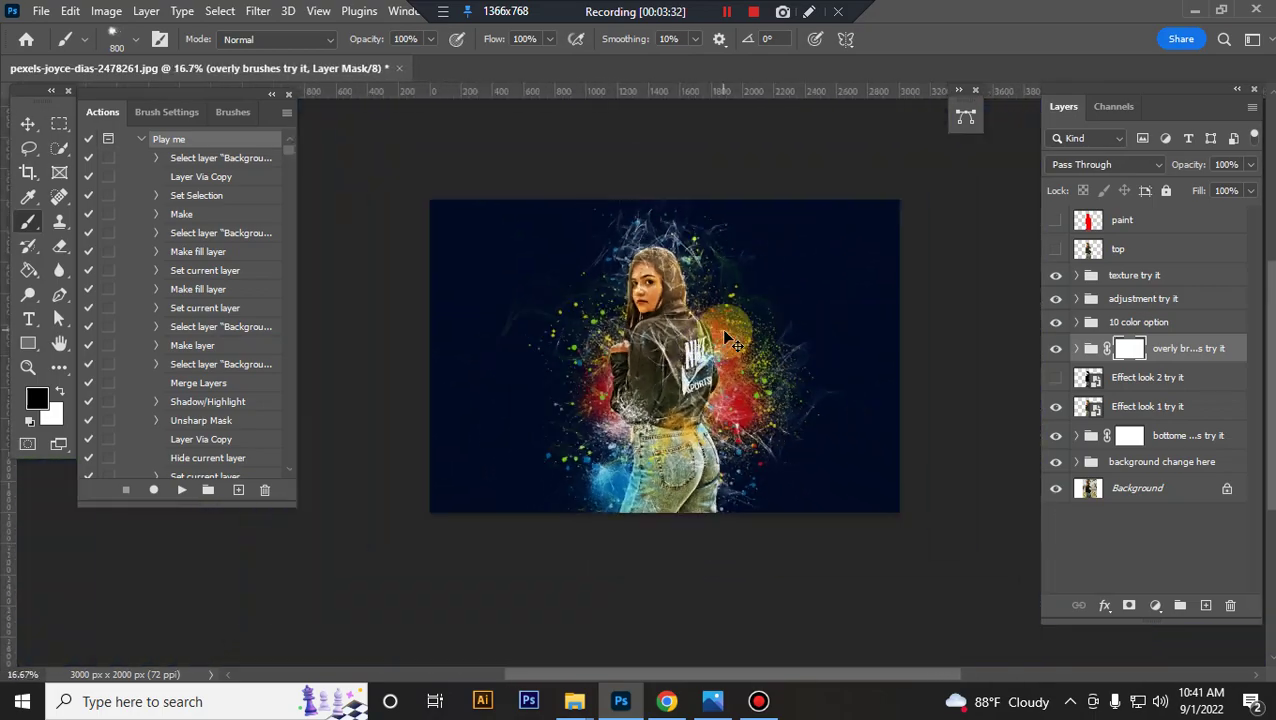
{"action": "scroll", "coordinate": [735, 345], "scroll_direction": "up", "scroll_amount": 1}
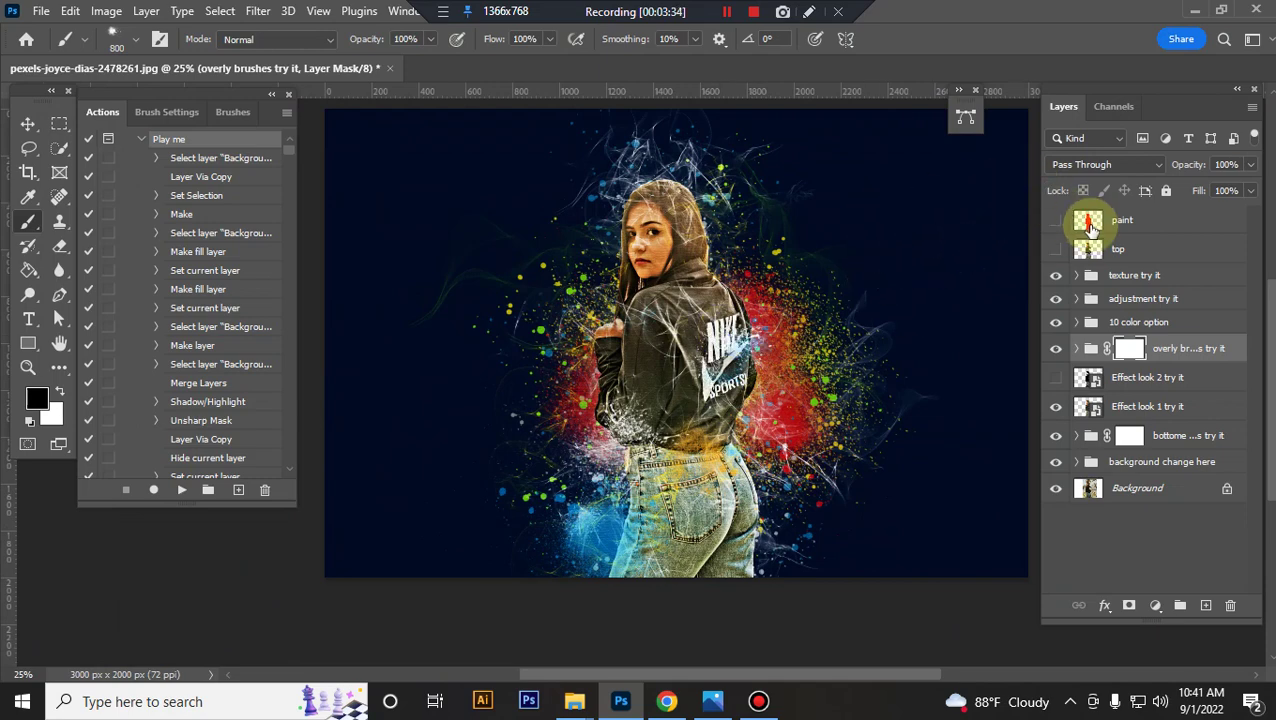
{"action": "left_click", "coordinate": [26, 120]}
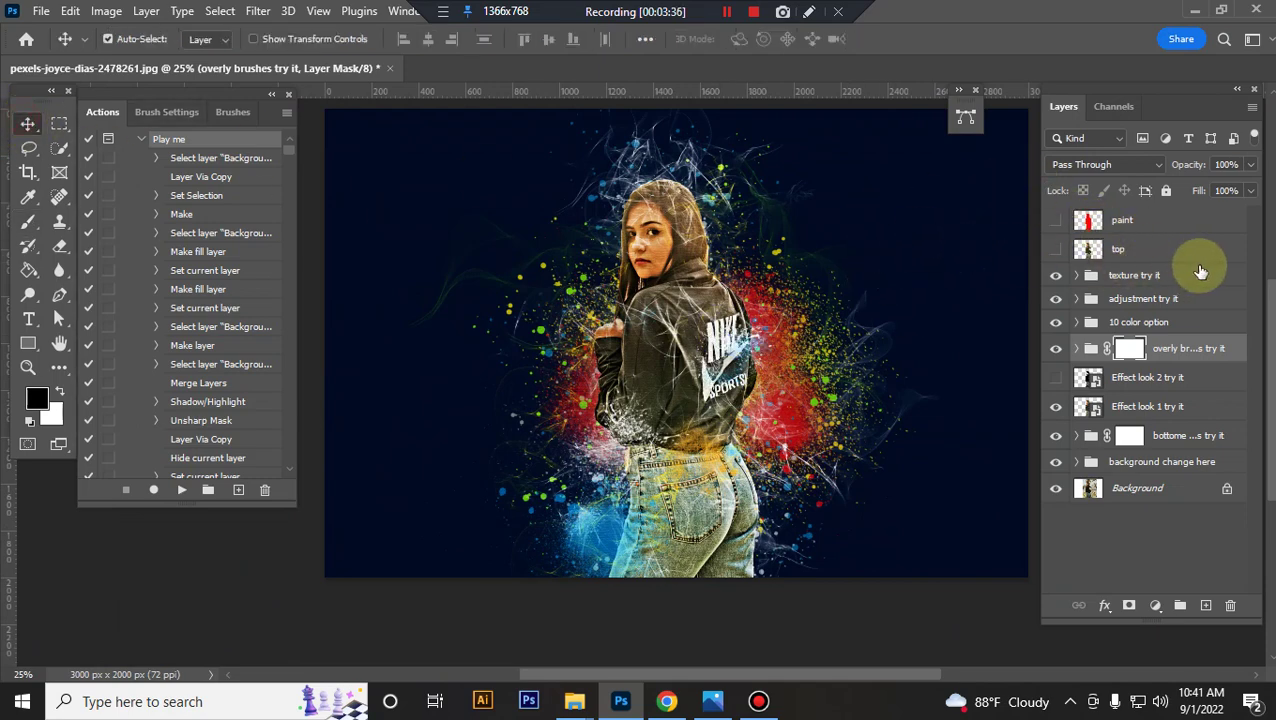
Zoom in on the woman's face and show and expand the texture try it group.
{"action": "left_click", "coordinate": [1166, 249]}
{"action": "left_click", "coordinate": [1056, 276]}
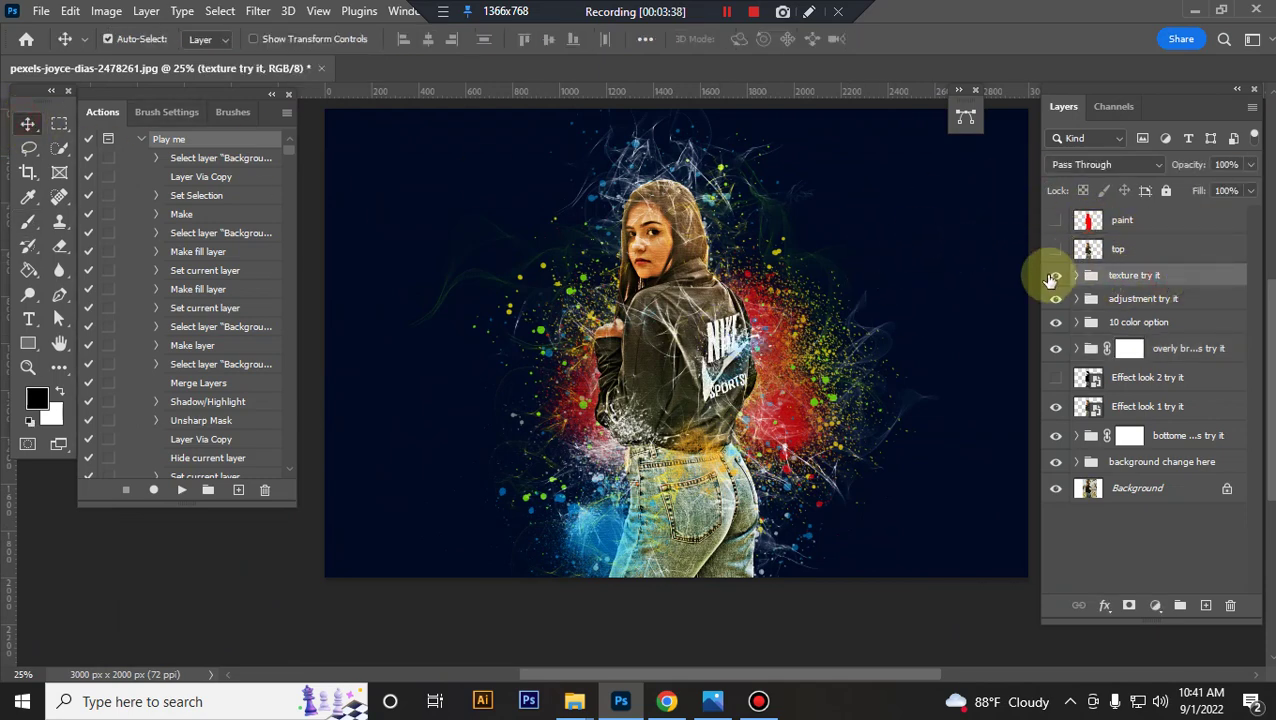
{"action": "key", "text": "ctrl+plus"}
{"action": "key", "text": "ctrl+plus"}
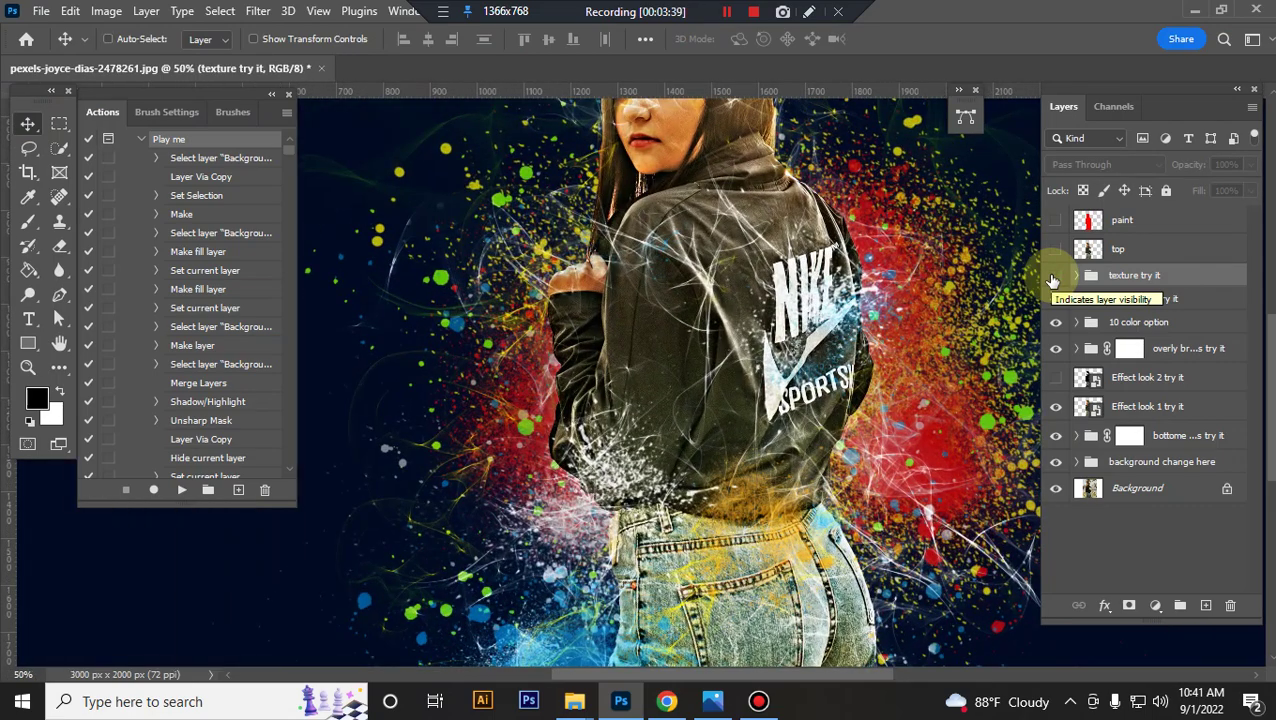
{"action": "left_click_drag", "start_coordinate": [715, 366], "coordinate": [758, 393]}
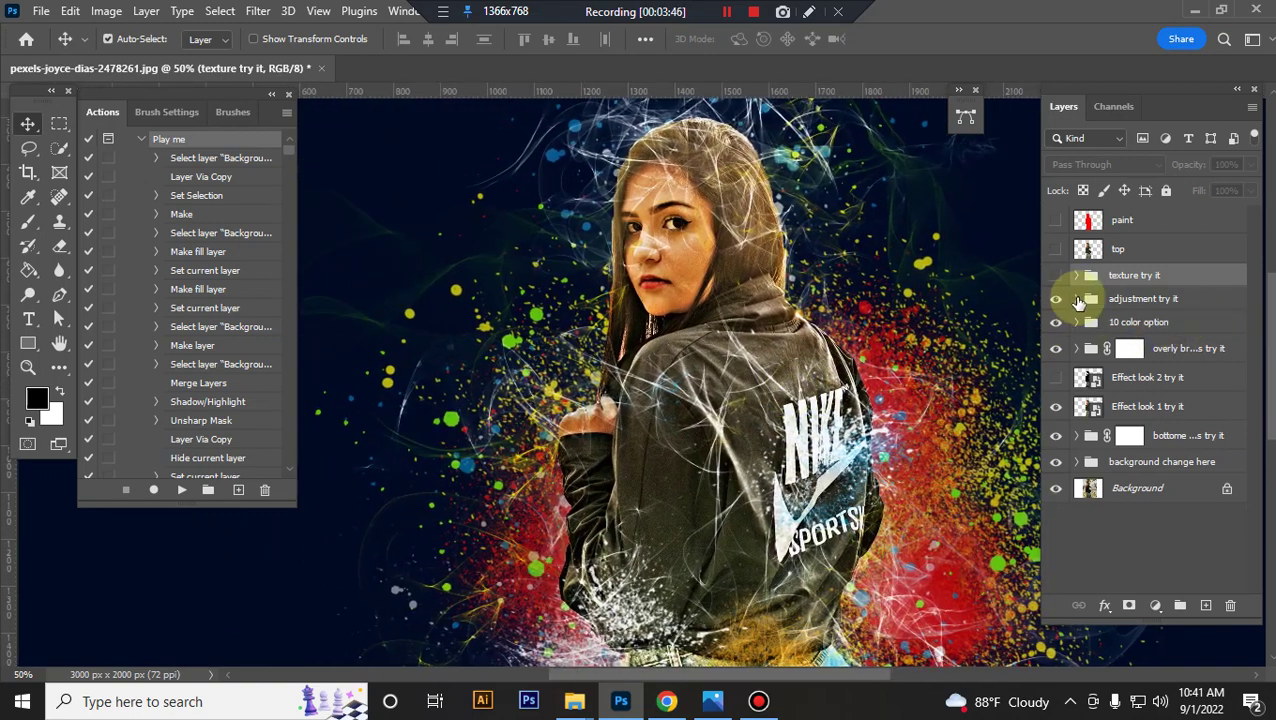
{"action": "left_click", "coordinate": [1056, 275]}
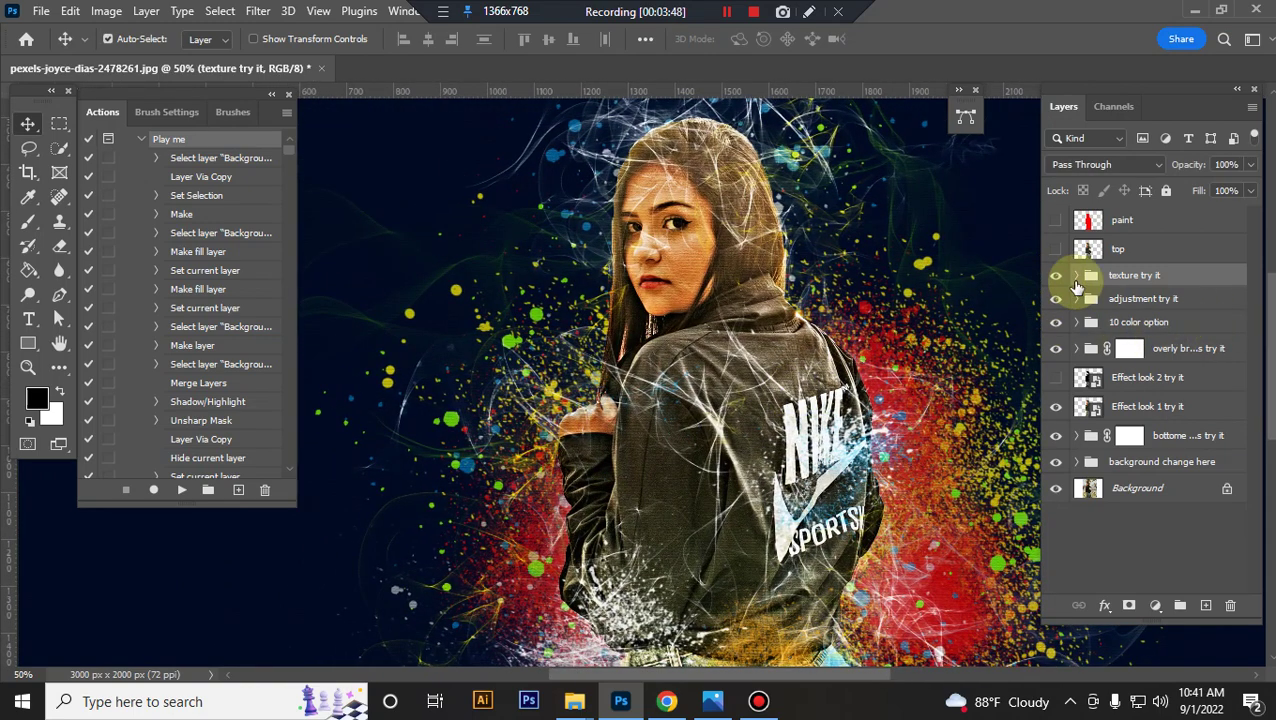
{"action": "left_click", "coordinate": [1075, 277]}
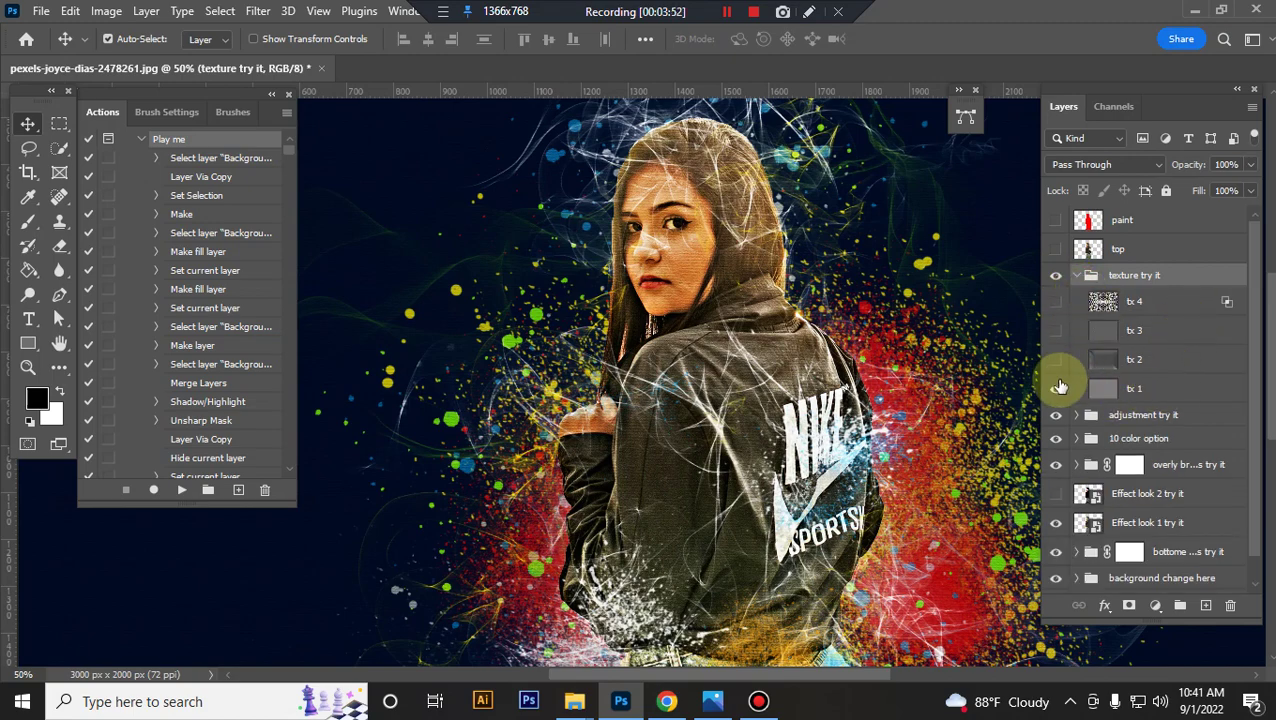
Compare the tx 1, tx 3 and tx 4 textures, keep only tx 1 visible, and collapse the group.
{"action": "left_click_drag", "start_coordinate": [1057, 388], "coordinate": [1061, 364]}
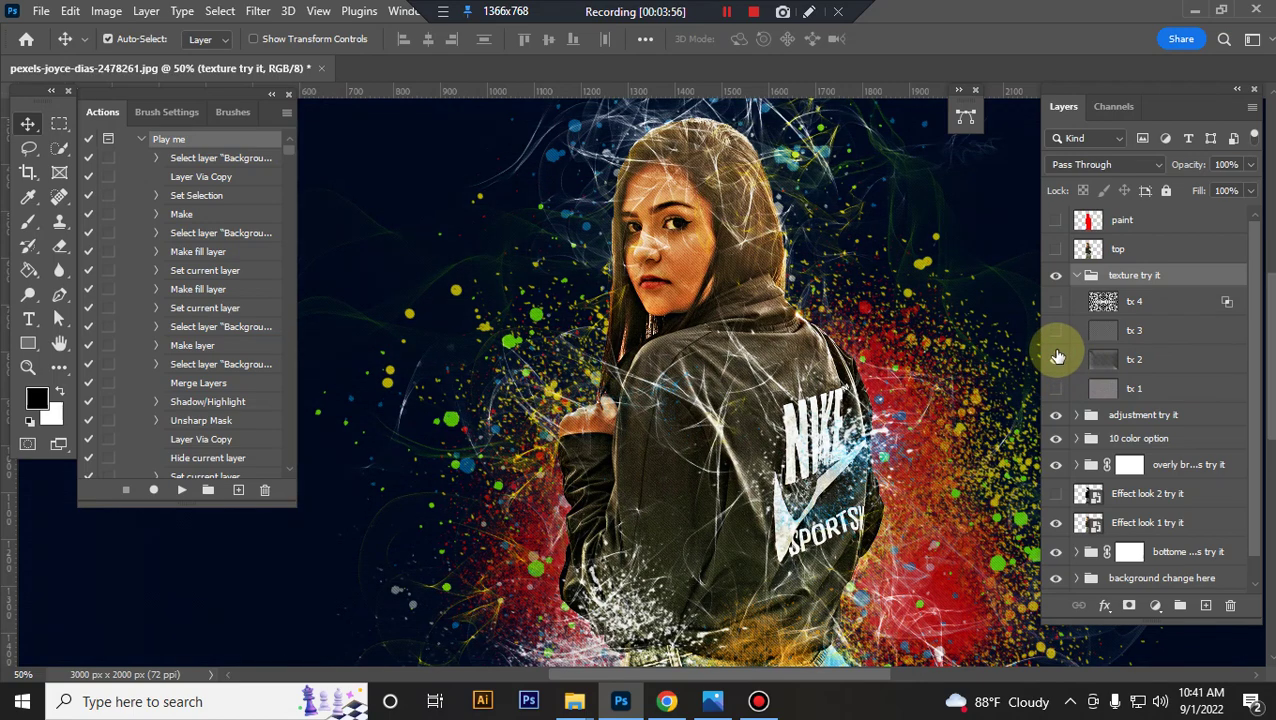
{"action": "key", "text": "ctrl+plus"}
{"action": "key", "text": "ctrl+minus"}
{"action": "key", "text": "ctrl+minus"}
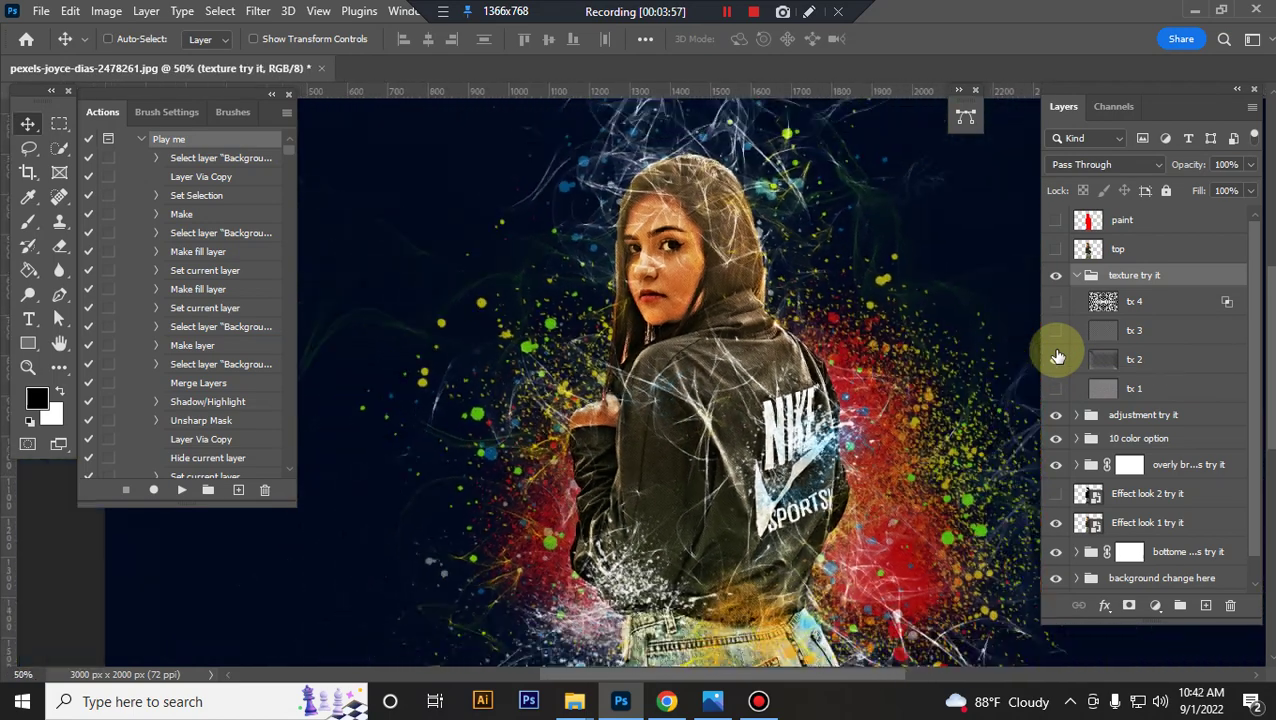
{"action": "left_click", "coordinate": [1057, 332]}
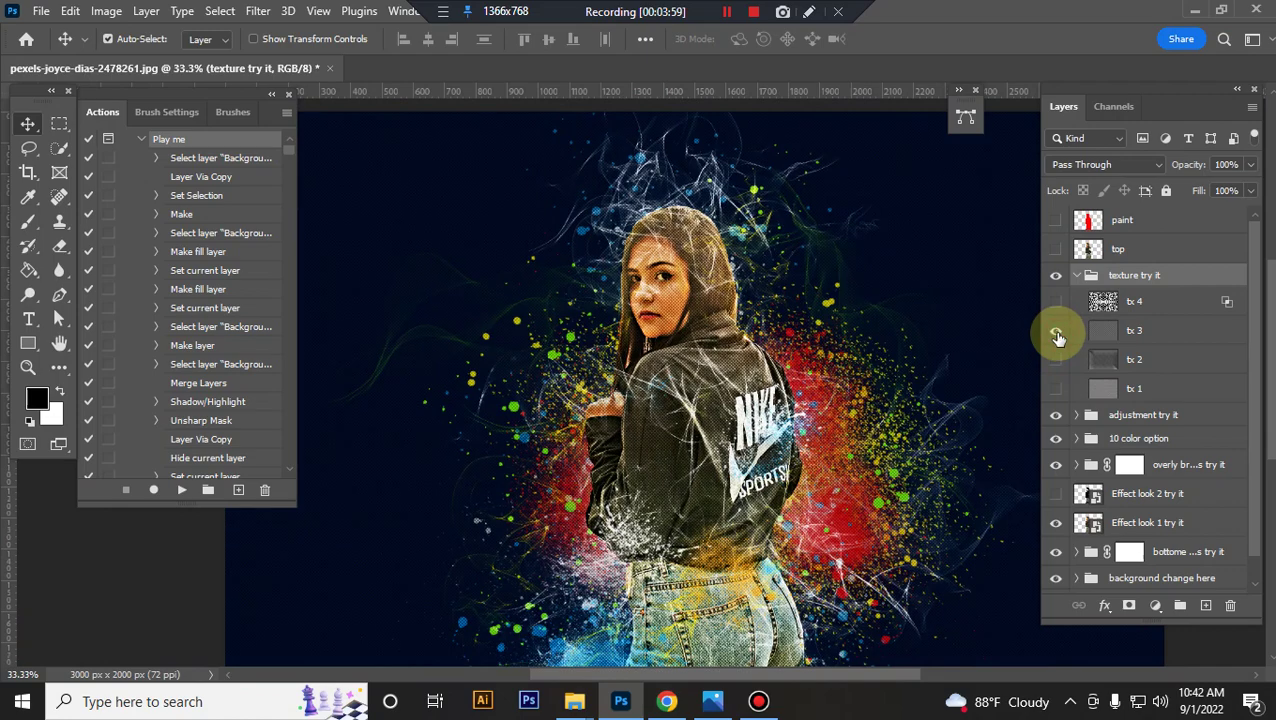
{"action": "left_click", "coordinate": [1057, 333]}
{"action": "left_click", "coordinate": [1056, 302]}
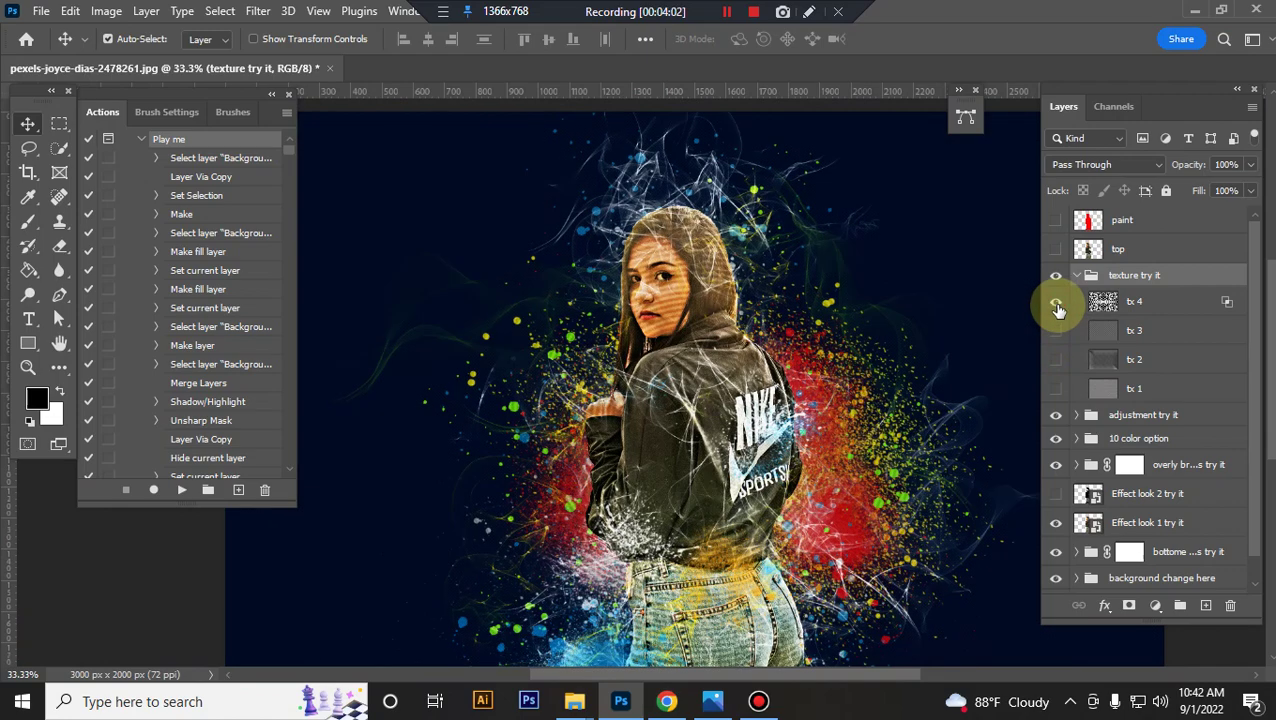
{"action": "key", "text": "ctrl+plus"}
{"action": "key", "text": "ctrl+plus"}
{"action": "key", "text": "ctrl+minus"}
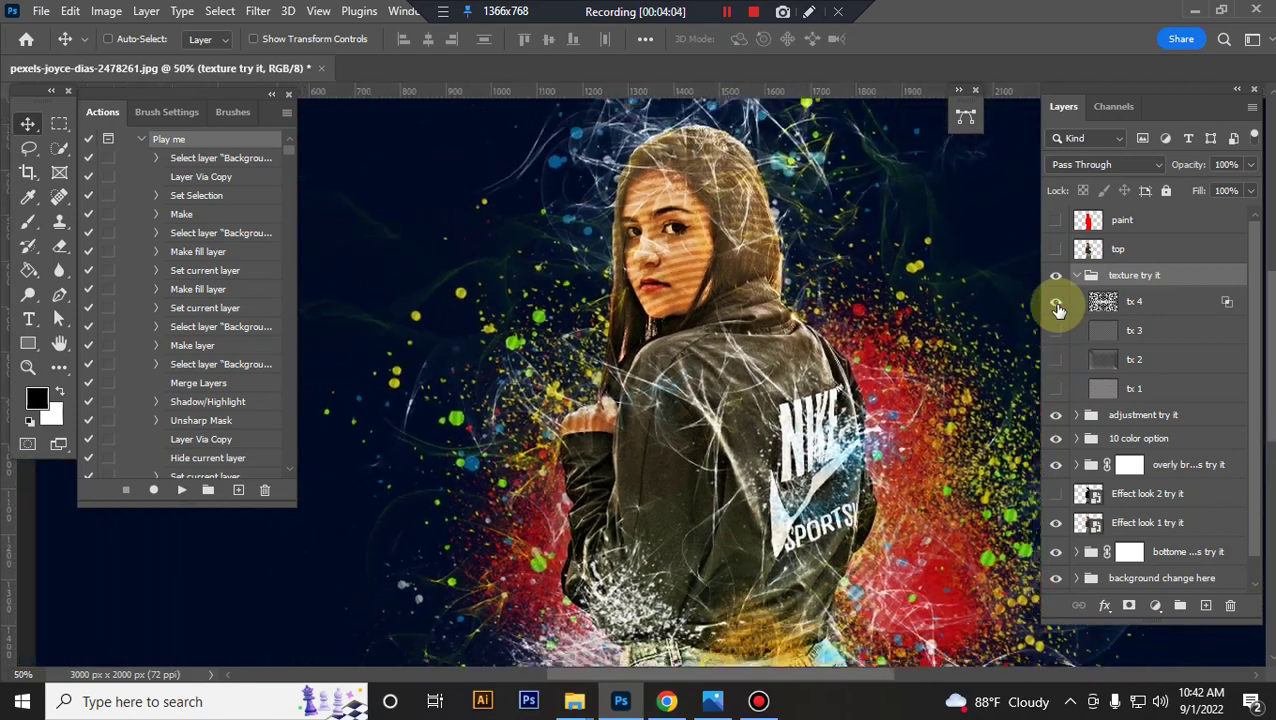
{"action": "key", "text": "ctrl+minus"}
{"action": "left_click", "coordinate": [1057, 302]}
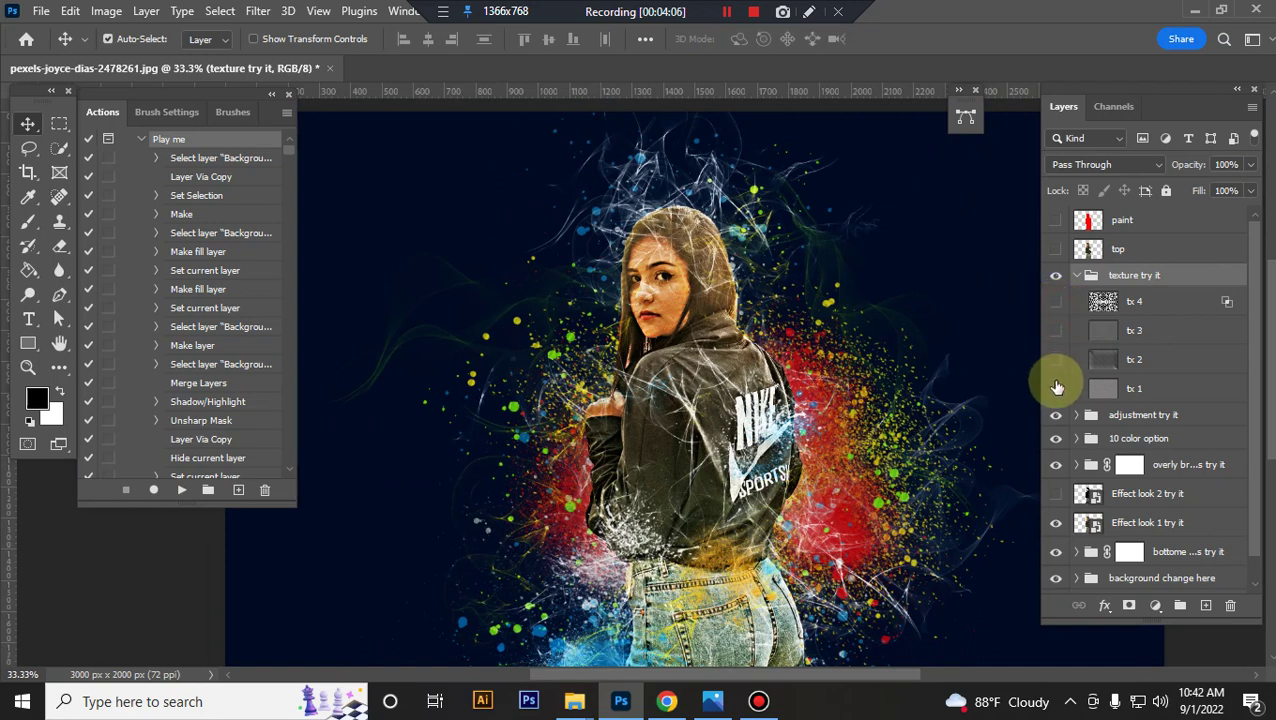
{"action": "left_click", "coordinate": [1057, 388]}
{"action": "left_click", "coordinate": [1076, 275]}
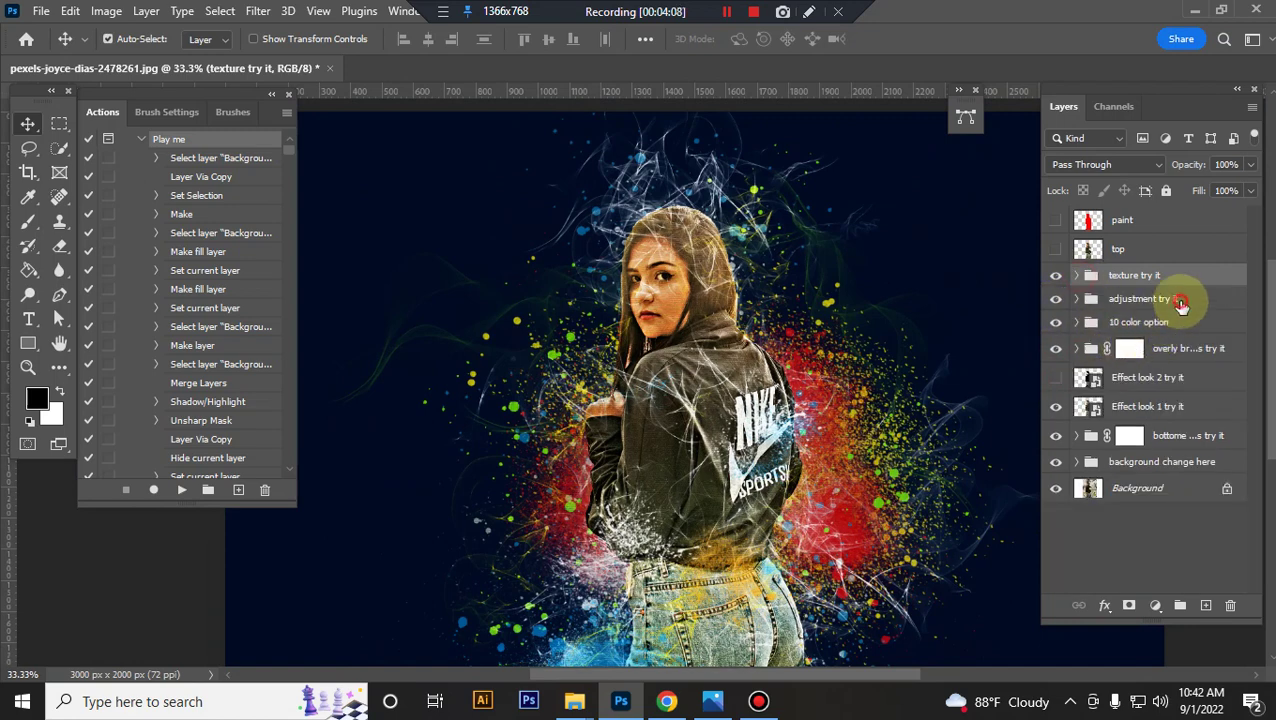
Compare the image with and without the adjustment try it group, then expand it.
{"action": "left_click", "coordinate": [1180, 298]}
{"action": "left_click", "coordinate": [1058, 302]}
{"action": "left_click", "coordinate": [1058, 302]}
{"action": "left_click", "coordinate": [1058, 302]}
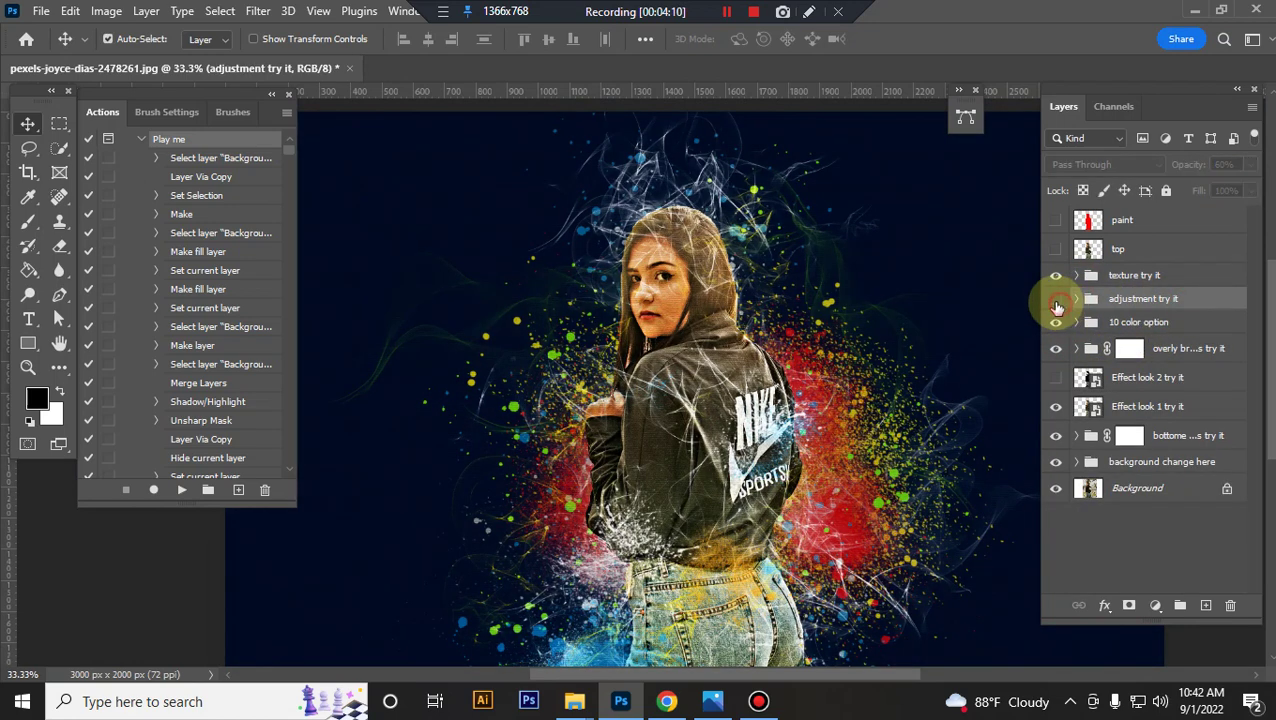
{"action": "left_click", "coordinate": [1057, 302]}
{"action": "left_click", "coordinate": [1057, 302]}
{"action": "left_click", "coordinate": [1058, 300]}
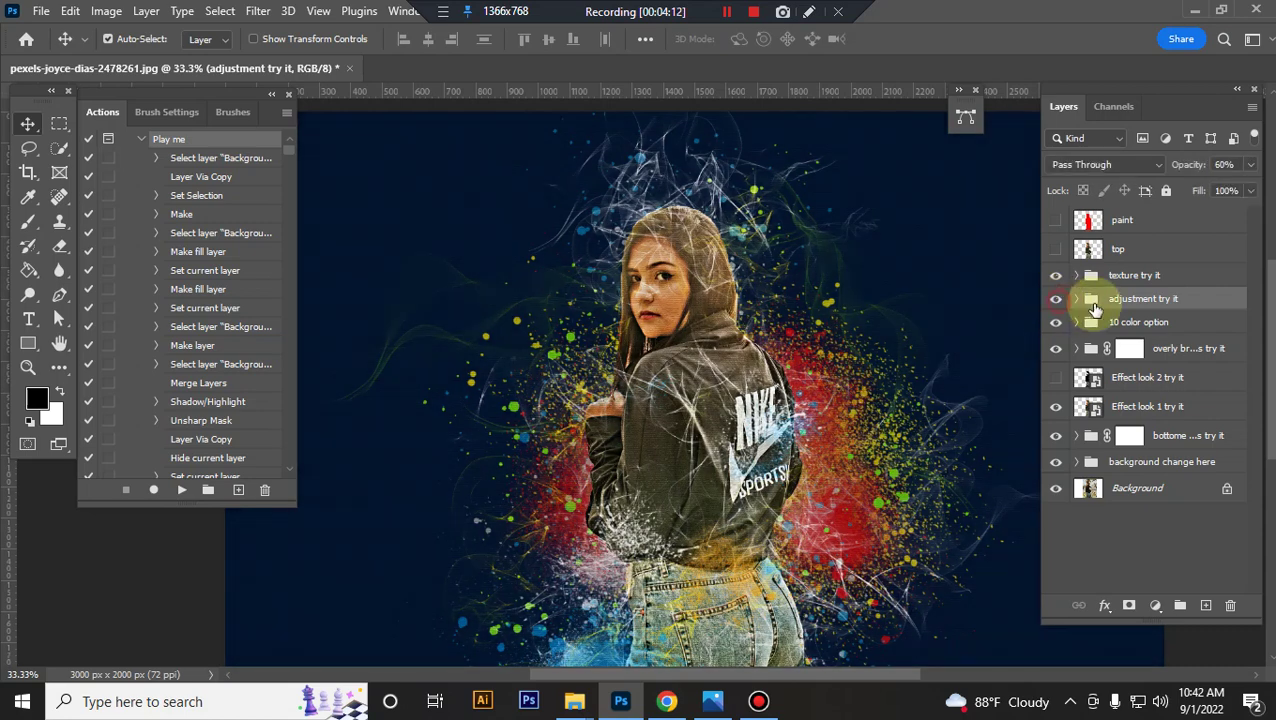
{"action": "left_click", "coordinate": [1076, 301]}
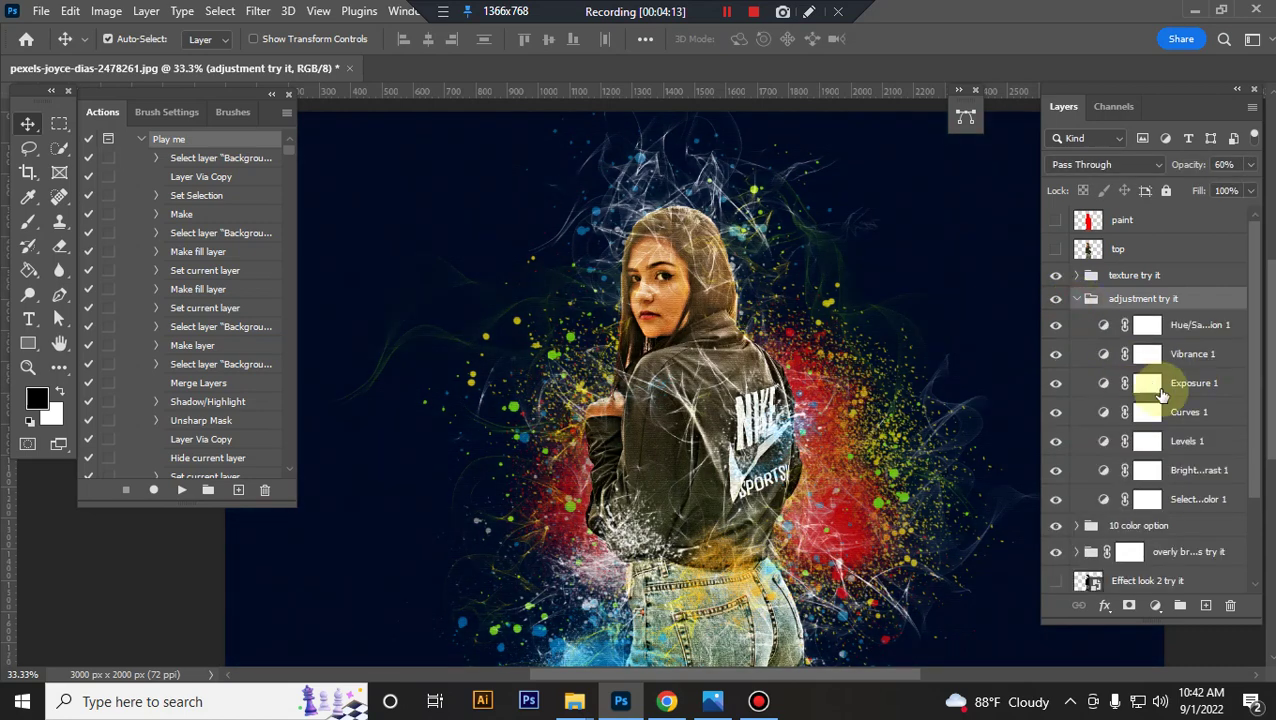
Raise Hue/Saturation saturation to +4 and boost vibrance, with Vibrance saturation at +4.
{"action": "double_click", "coordinate": [1104, 326]}
{"action": "left_click_drag", "start_coordinate": [903, 376], "coordinate": [904, 378]}
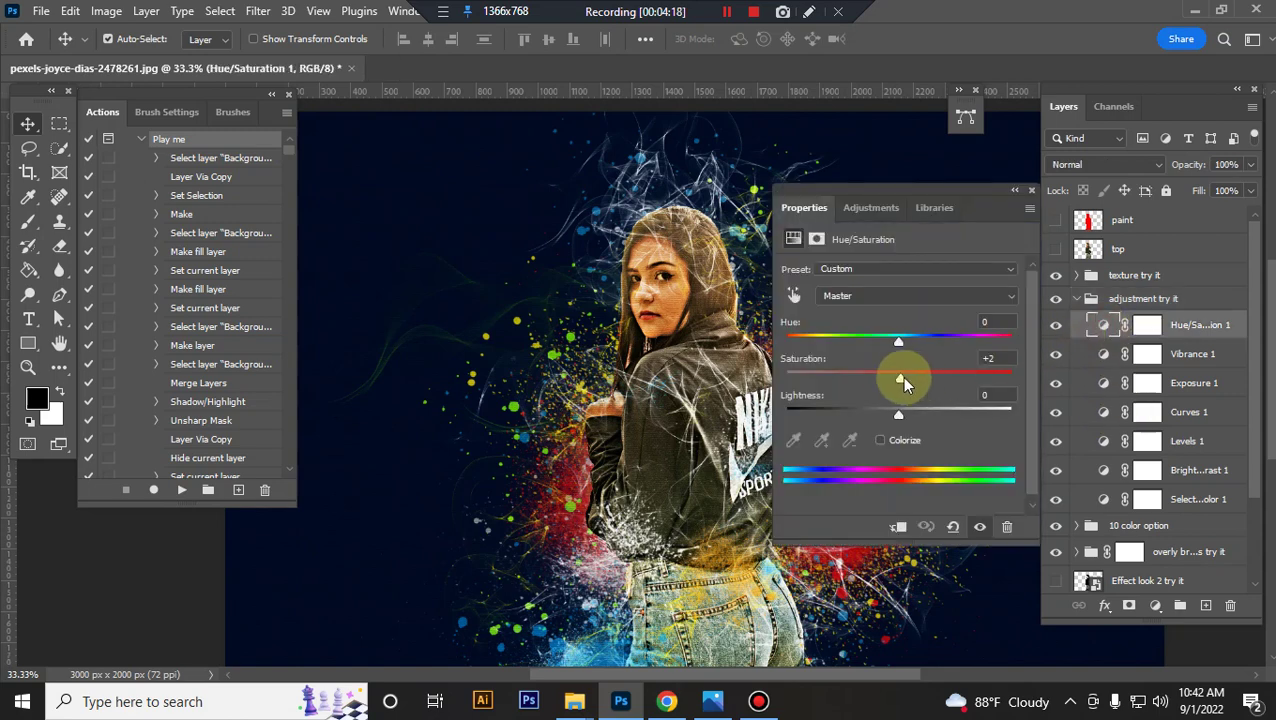
{"action": "left_click", "coordinate": [1031, 191]}
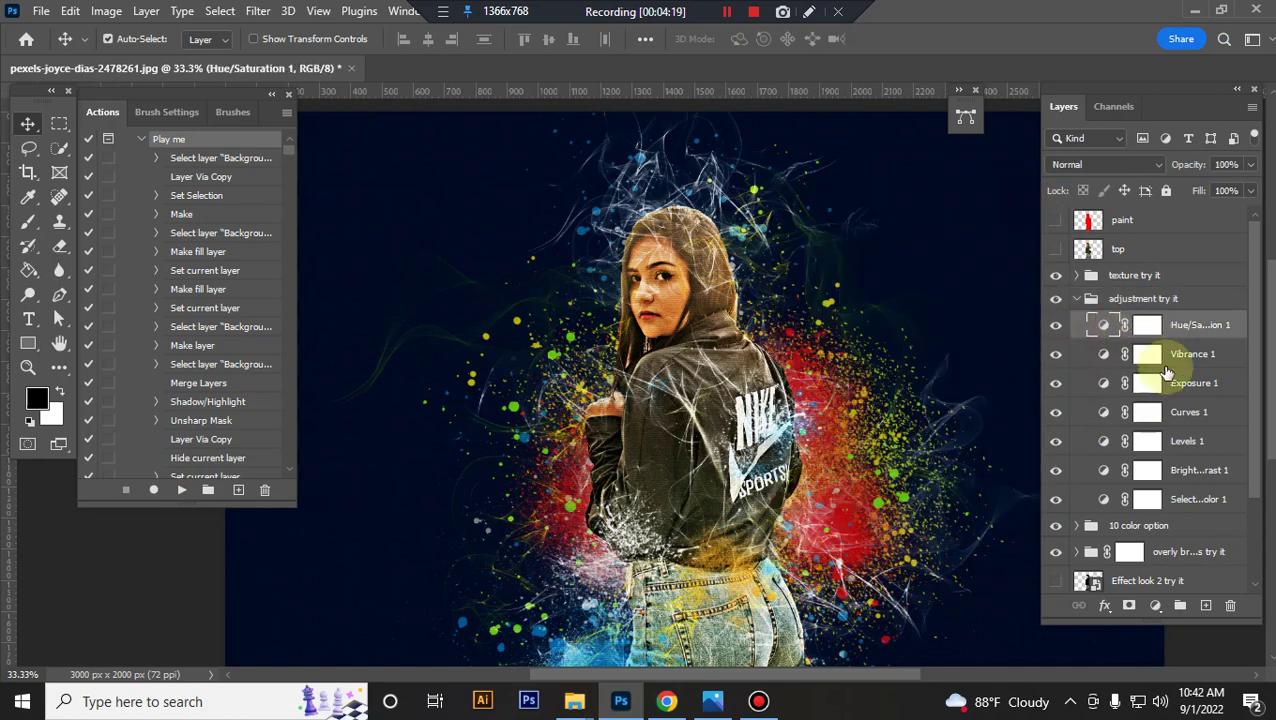
{"action": "double_click", "coordinate": [1104, 354]}
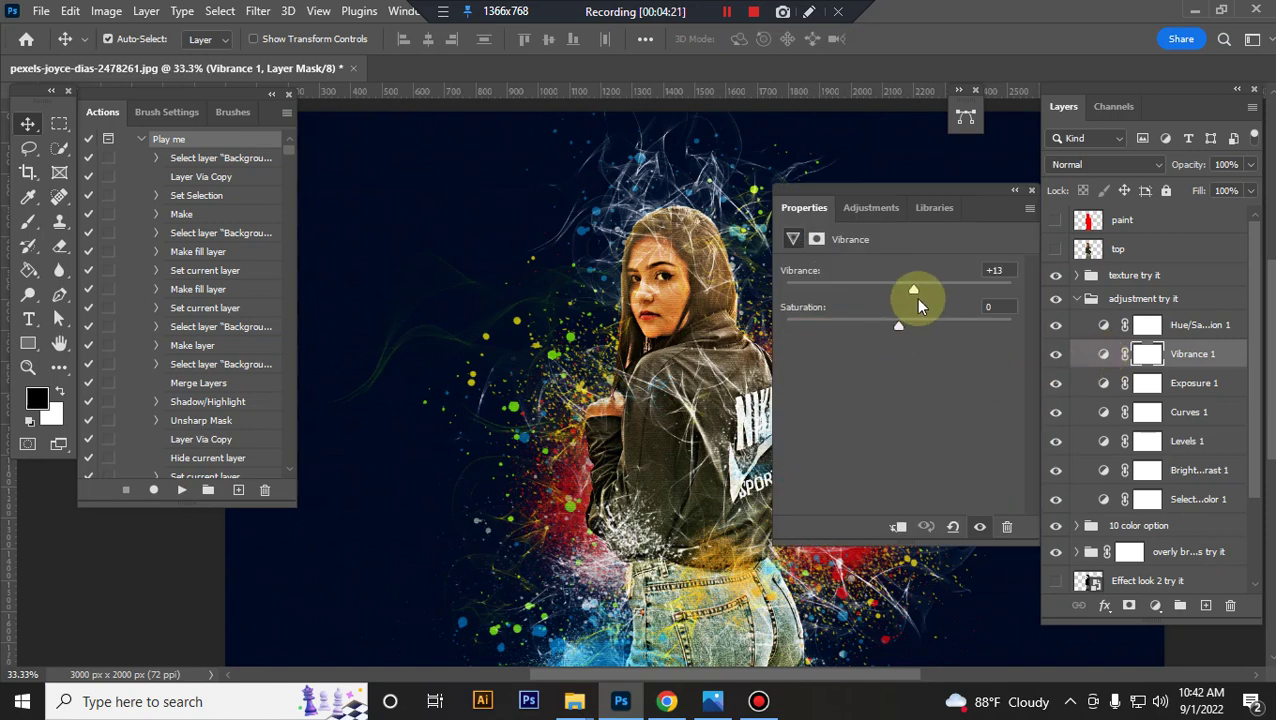
{"action": "left_click_drag", "start_coordinate": [918, 298], "coordinate": [935, 289]}
{"action": "left_click_drag", "start_coordinate": [910, 330], "coordinate": [902, 325]}
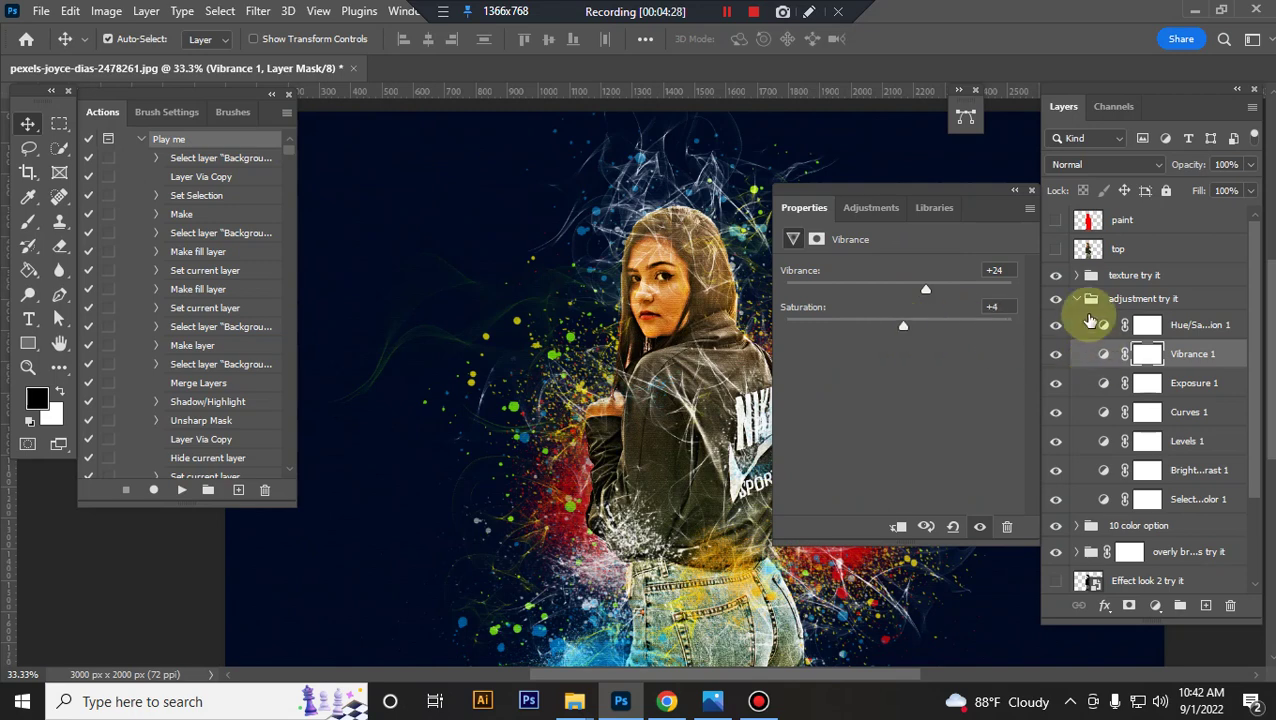
{"action": "left_click", "coordinate": [1031, 191]}
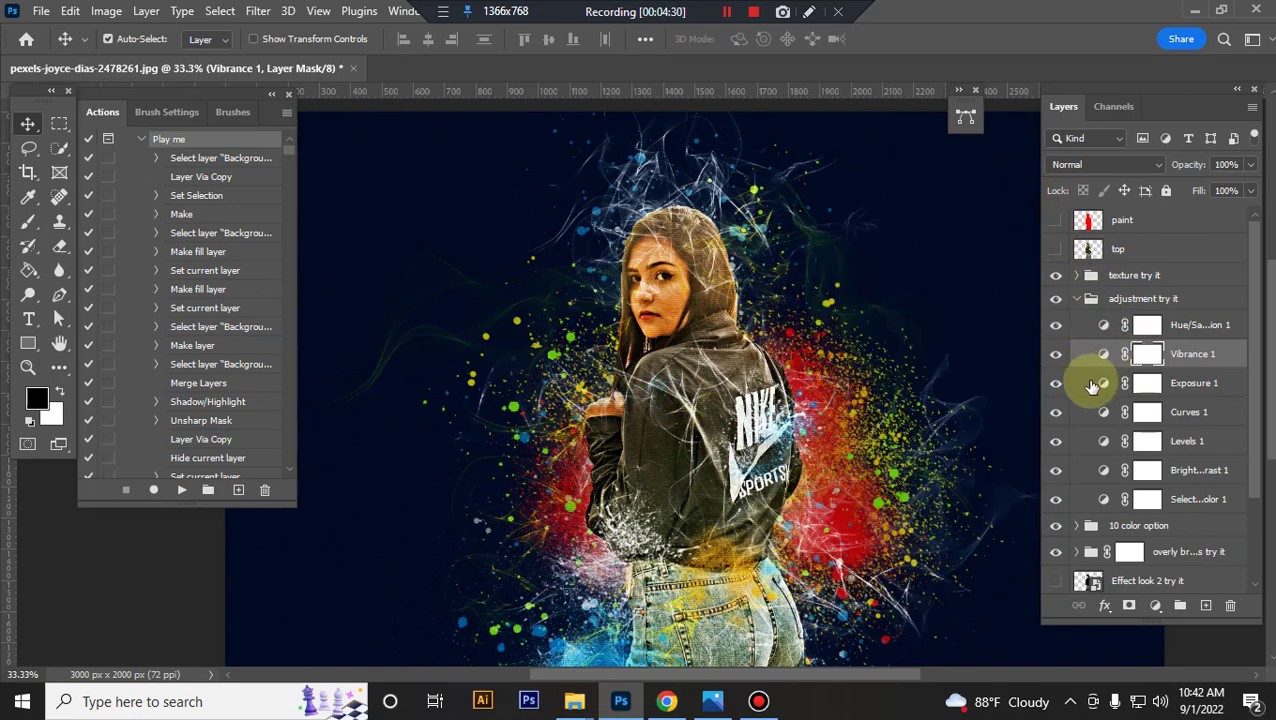
Set Exposure to +0.33 and the Levels white input to 216.
{"action": "double_click", "coordinate": [1101, 386]}
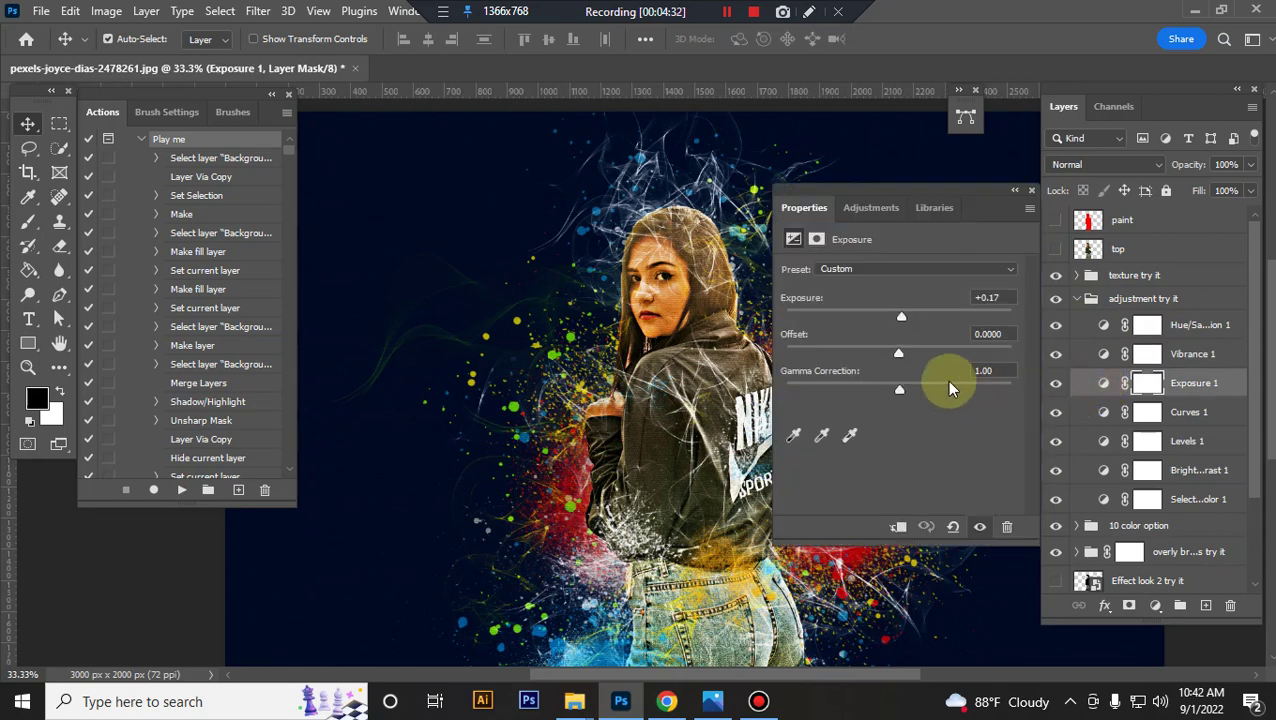
{"action": "left_click_drag", "start_coordinate": [904, 317], "coordinate": [908, 317]}
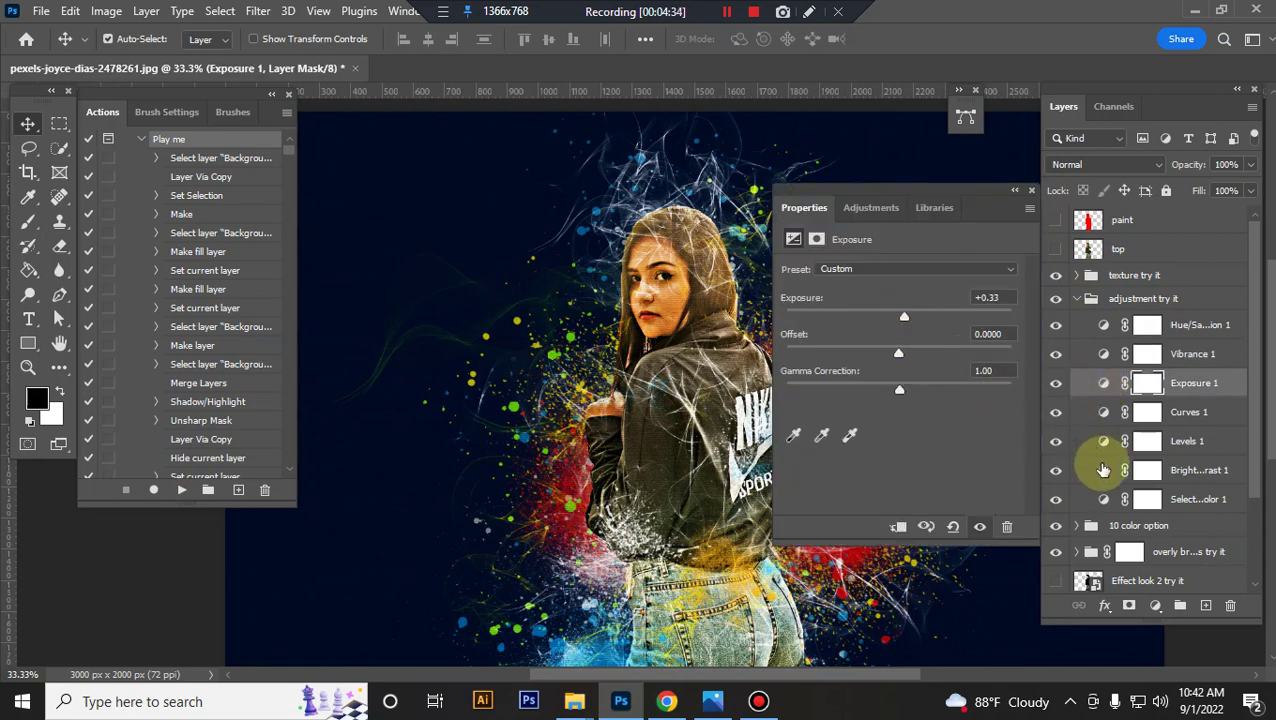
{"action": "left_click", "coordinate": [1103, 441]}
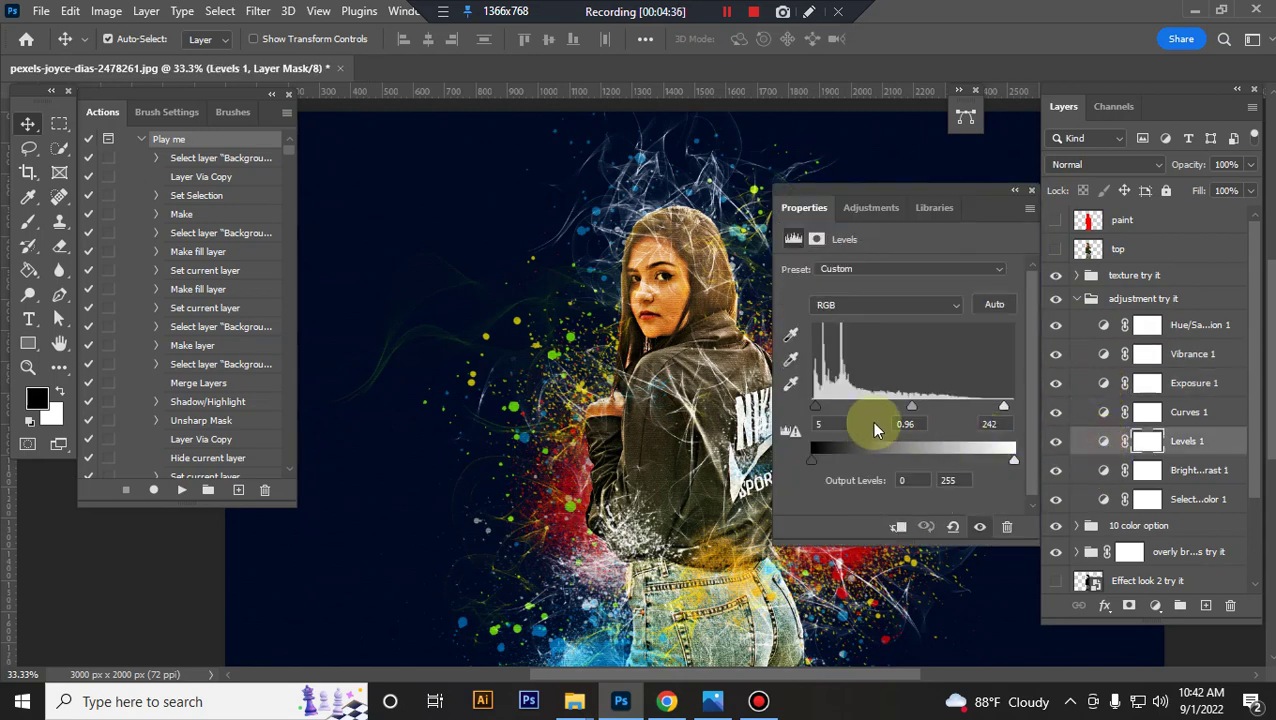
{"action": "left_click_drag", "start_coordinate": [1004, 408], "coordinate": [982, 407]}
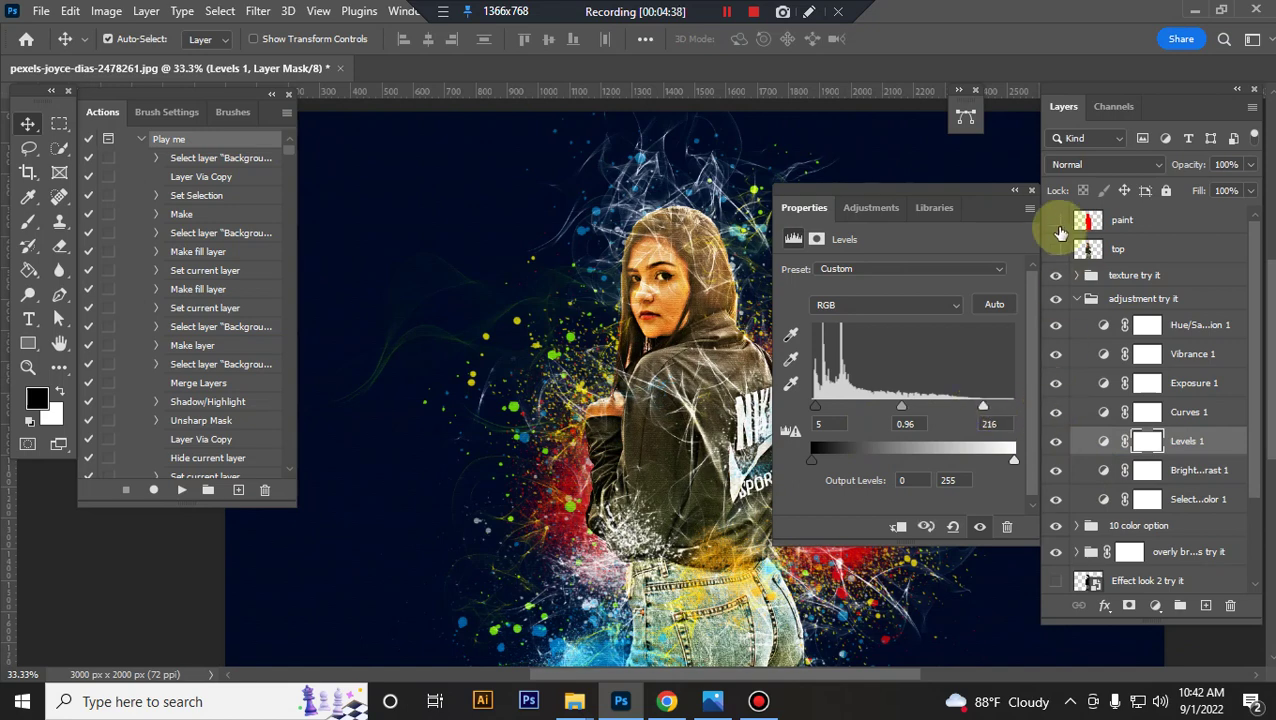
{"action": "left_click", "coordinate": [1030, 192]}
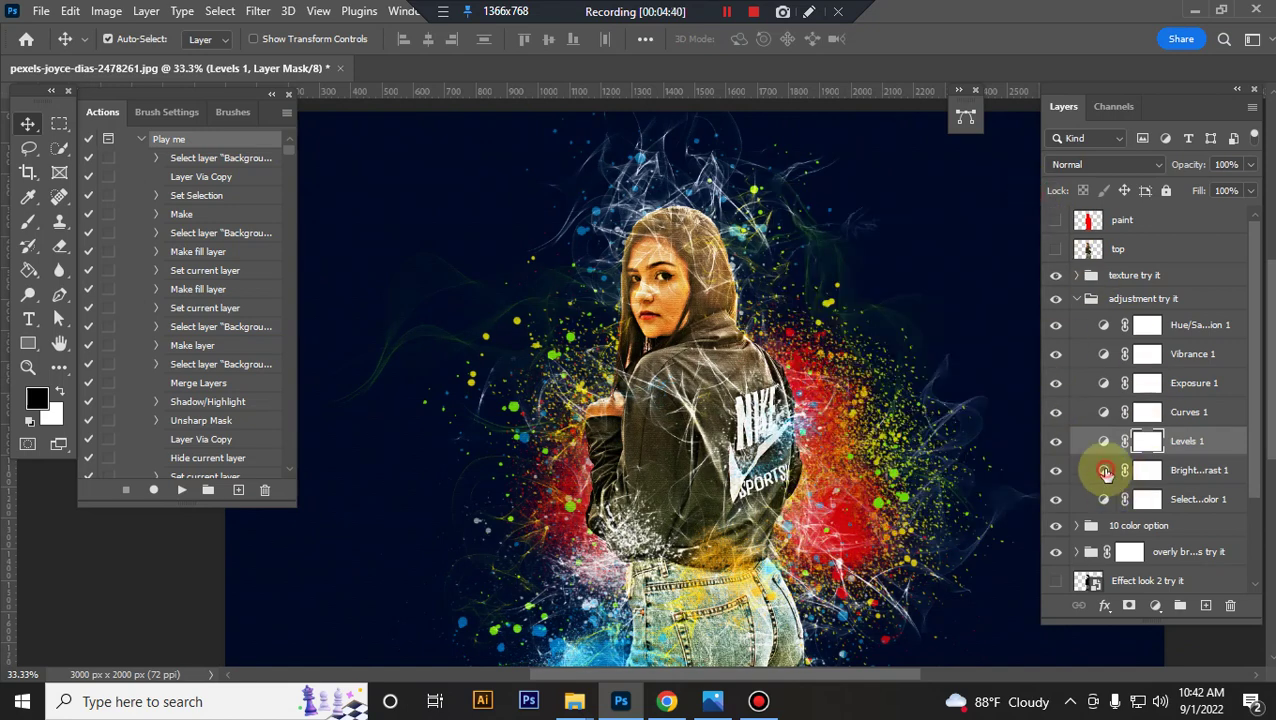
Check Brightness/Contrast at contrast 21, collapse the group and compare before and after.
{"action": "left_click", "coordinate": [1103, 470]}
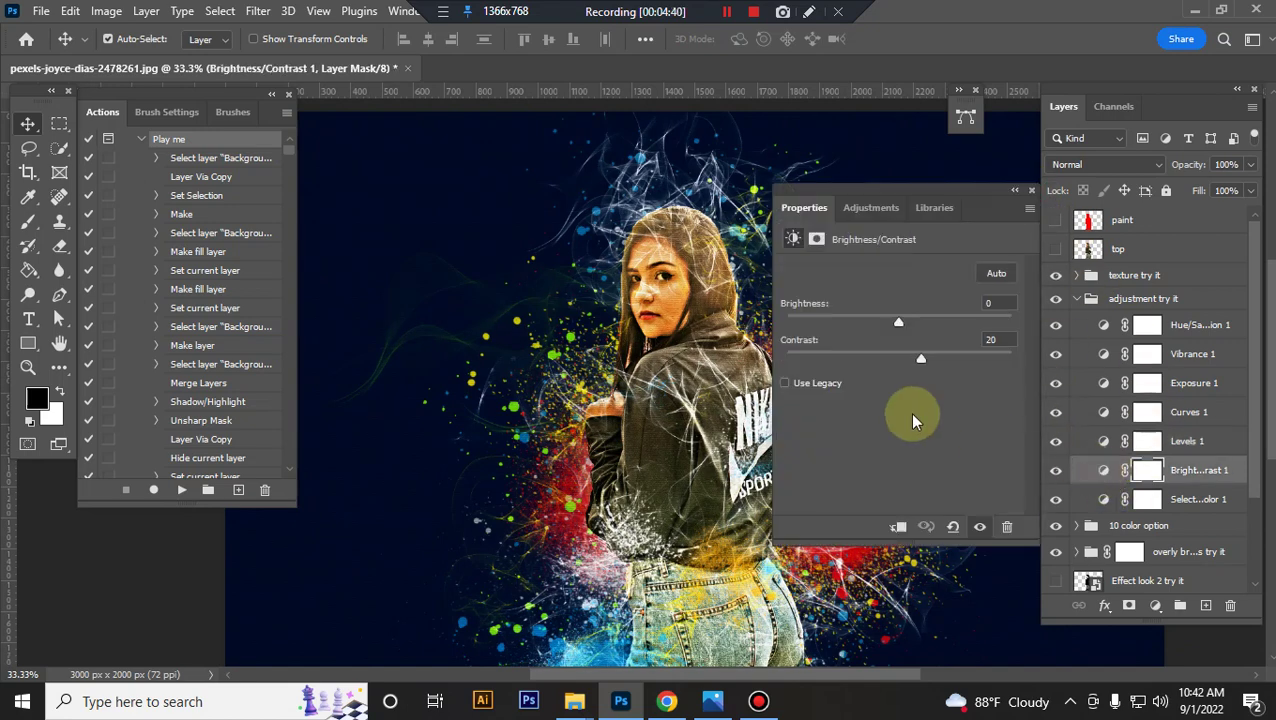
{"action": "left_click", "coordinate": [1031, 190]}
{"action": "left_click", "coordinate": [1076, 300]}
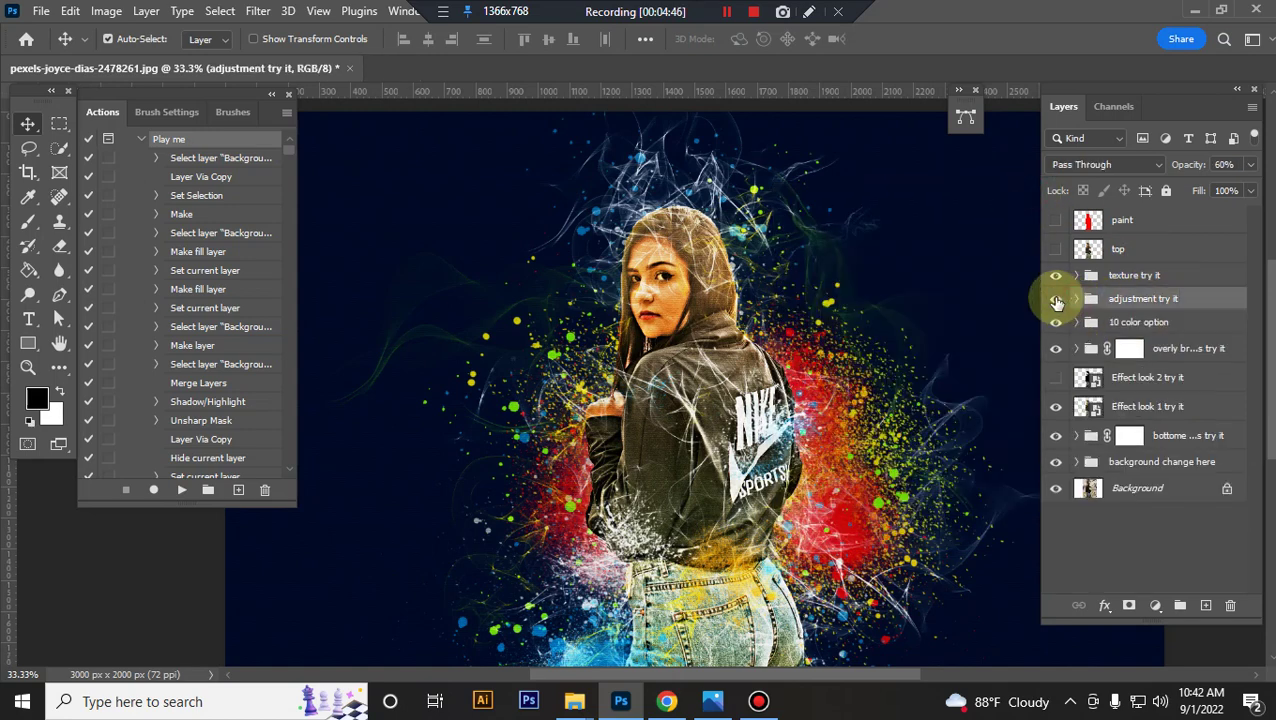
{"action": "left_click", "coordinate": [1056, 300]}
{"action": "left_click", "coordinate": [1056, 301]}
{"action": "left_click", "coordinate": [1073, 326]}
{"action": "left_click", "coordinate": [1075, 322]}
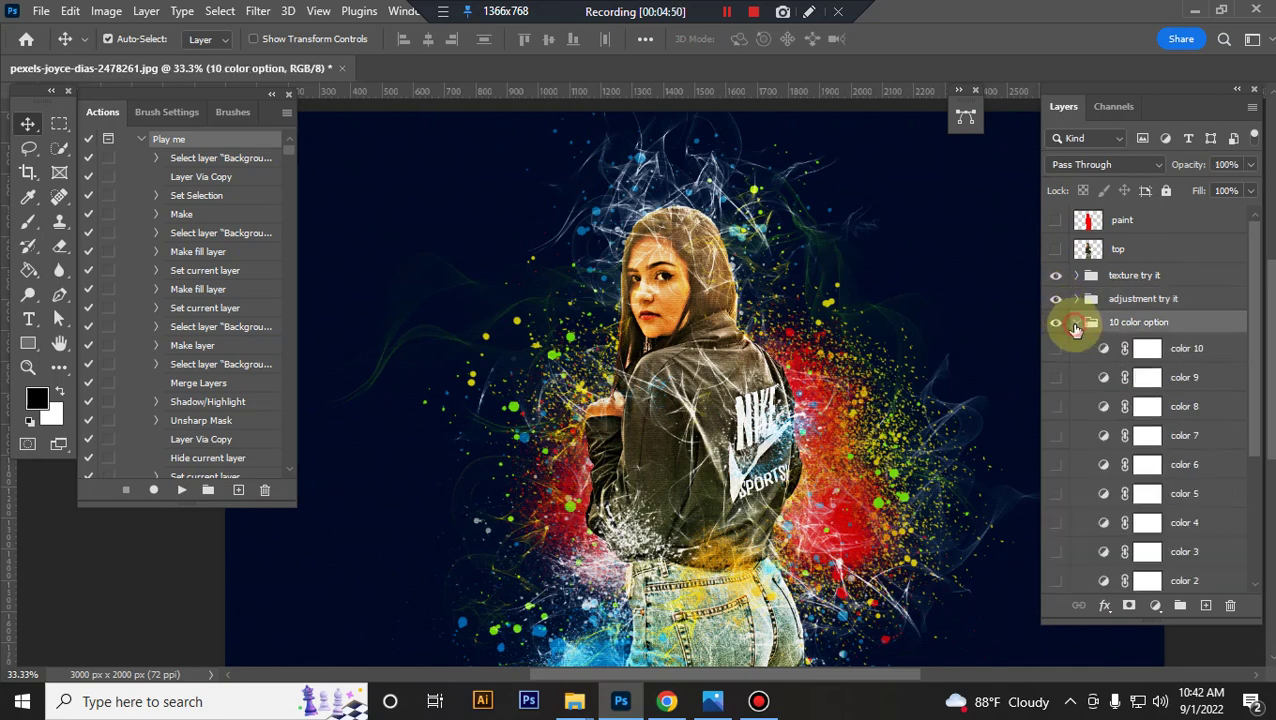
{"action": "left_click", "coordinate": [1057, 349]}
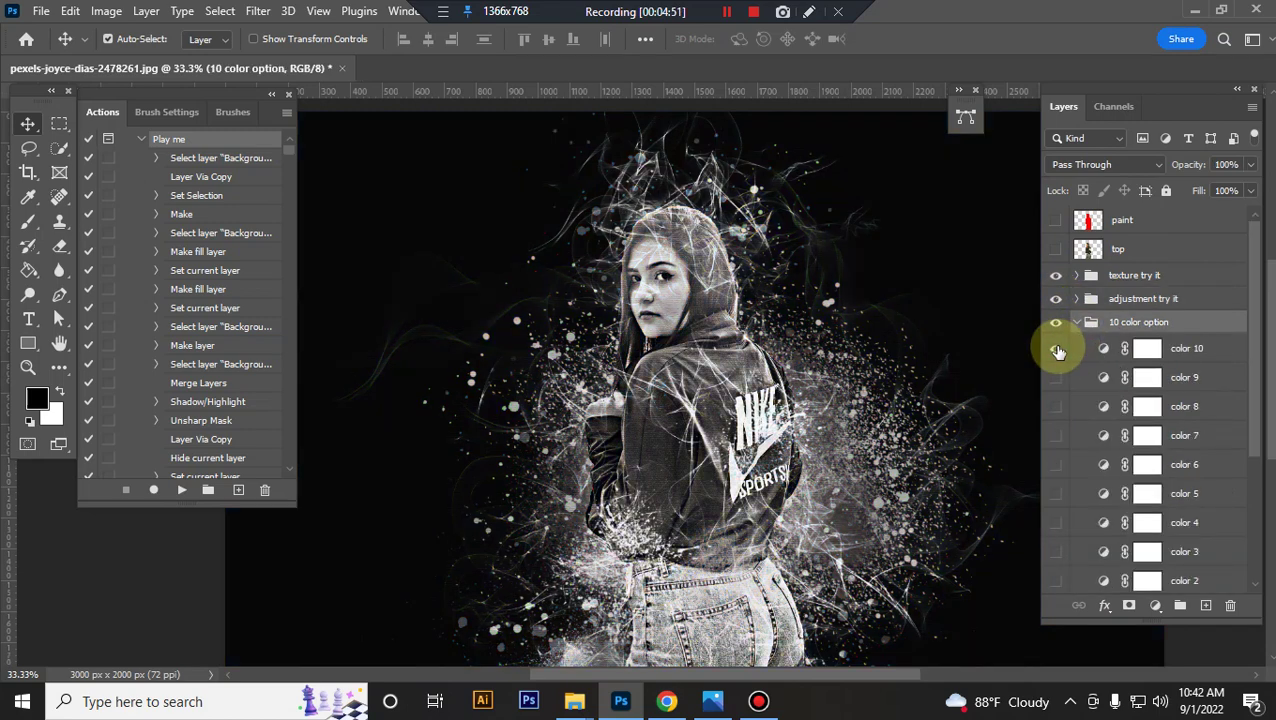
{"action": "left_click", "coordinate": [1057, 349]}
{"action": "left_click", "coordinate": [1055, 380]}
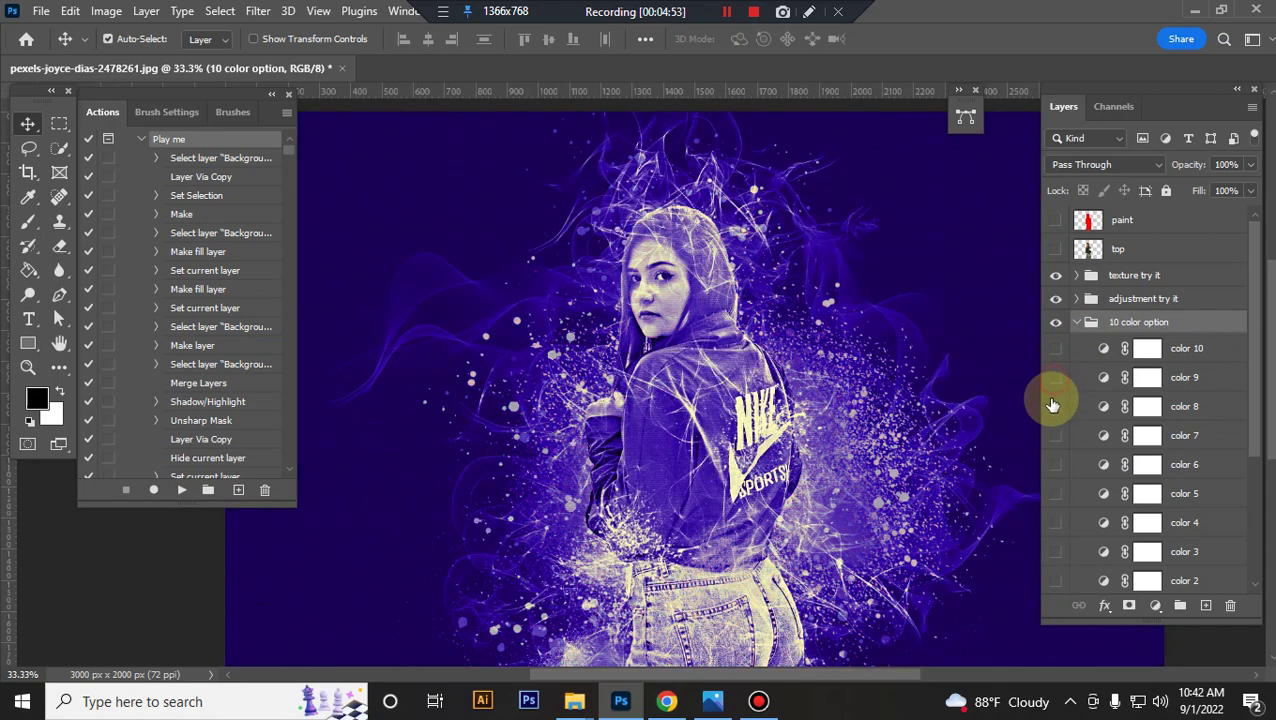
{"action": "left_click", "coordinate": [1052, 393]}
{"action": "left_click", "coordinate": [1051, 440]}
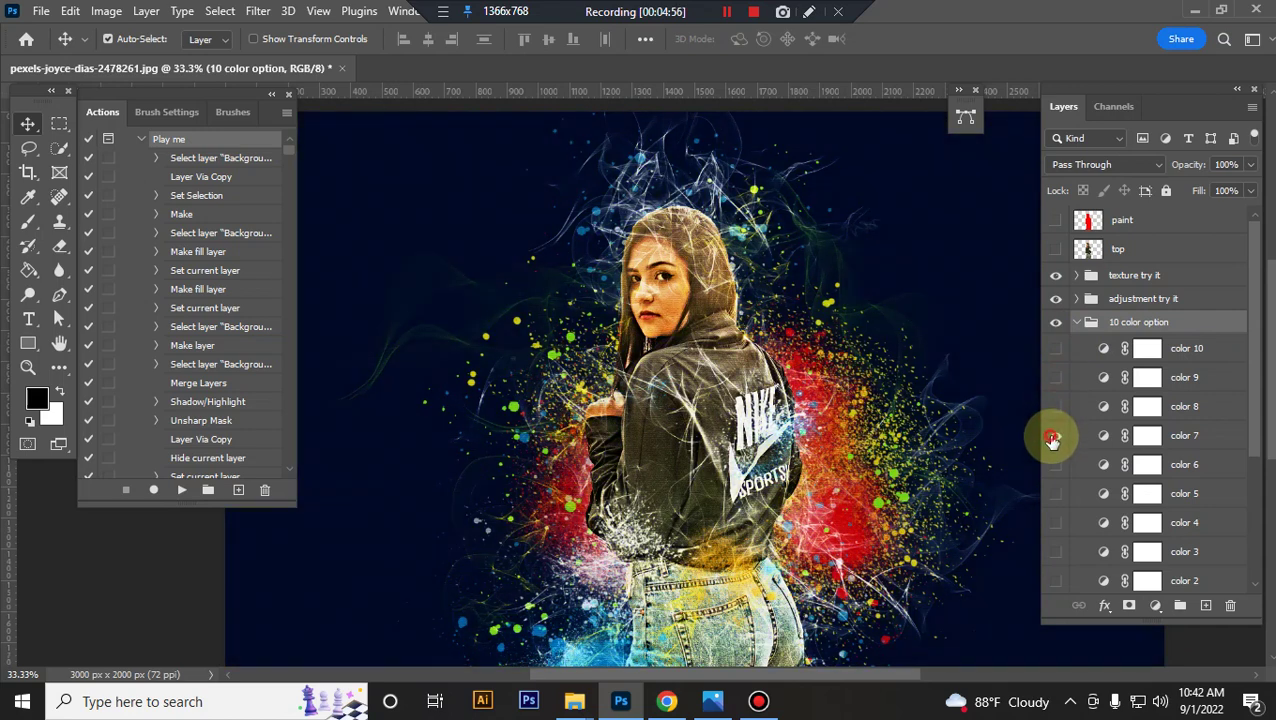
{"action": "left_click", "coordinate": [1053, 438]}
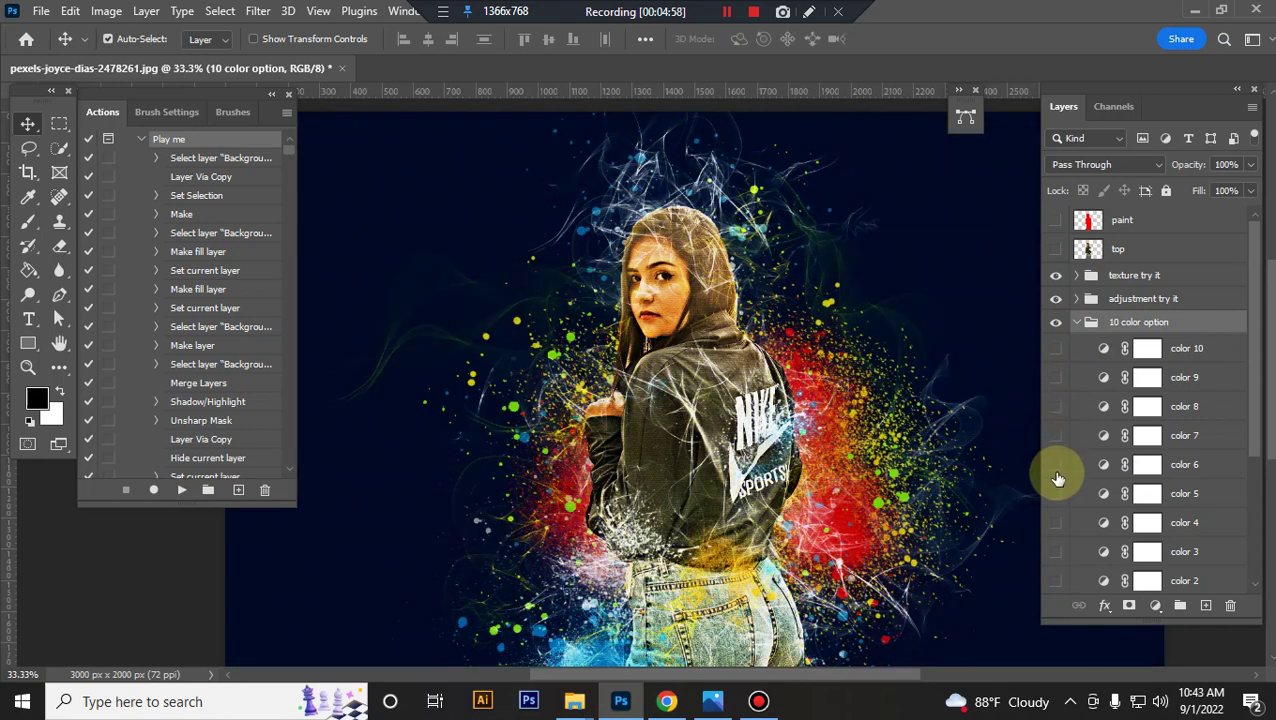
{"action": "left_click", "coordinate": [1055, 470]}
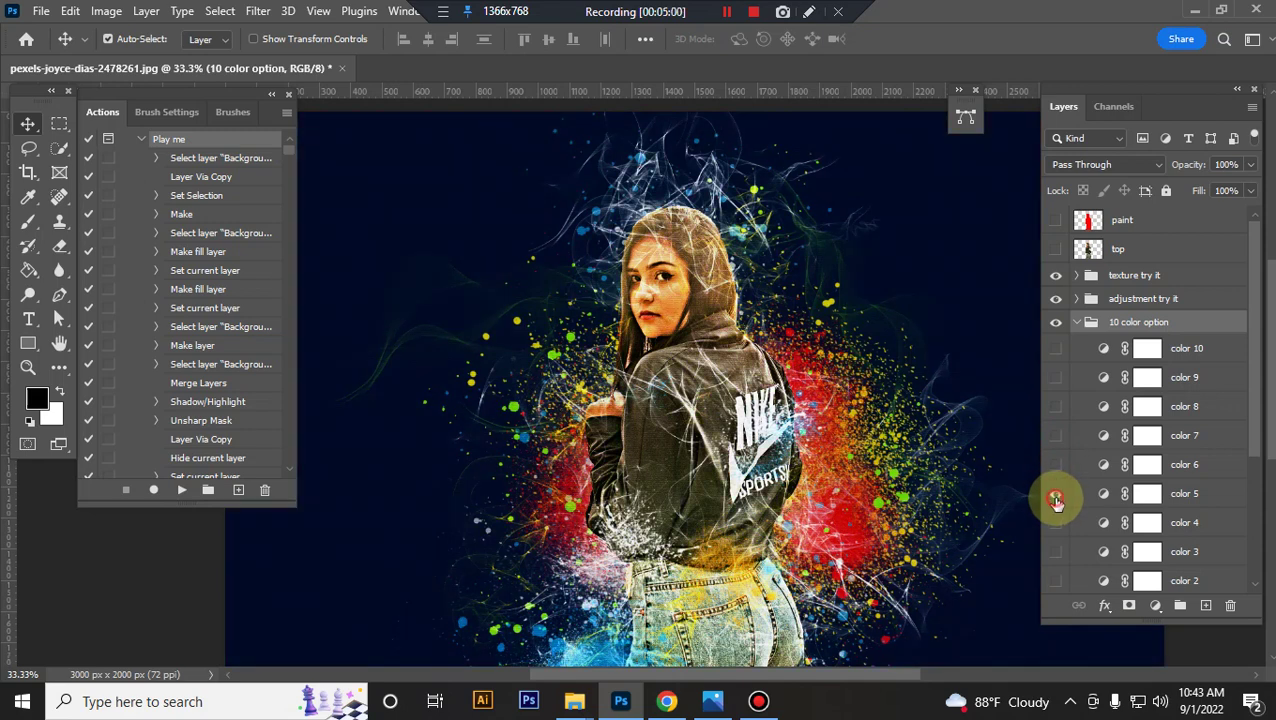
{"action": "left_click", "coordinate": [1056, 497]}
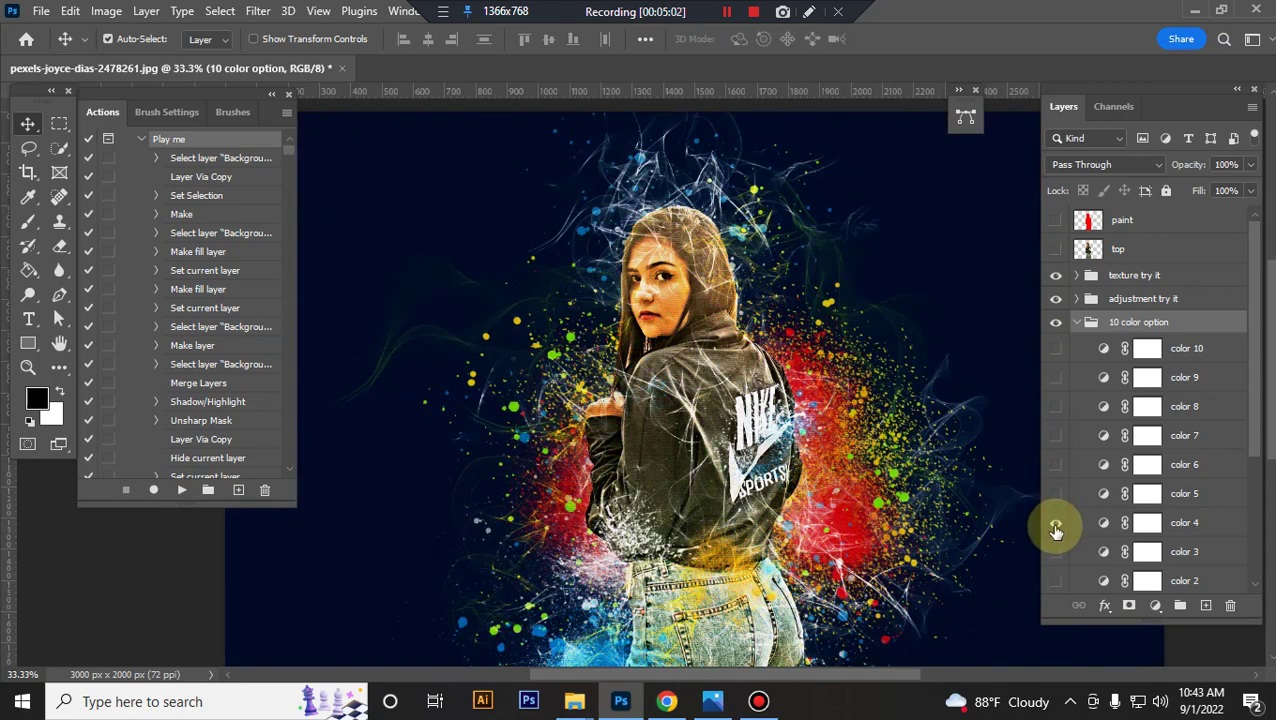
{"action": "left_click", "coordinate": [1055, 532]}
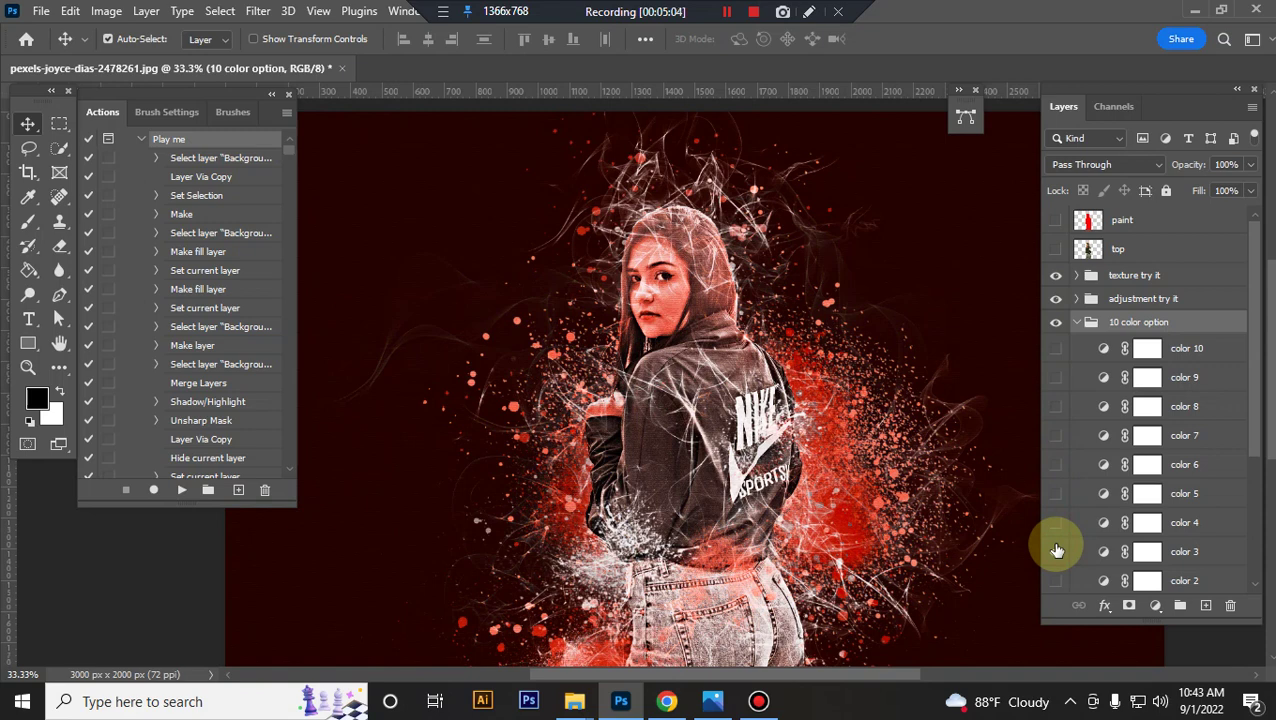
{"action": "left_click", "coordinate": [1077, 322]}
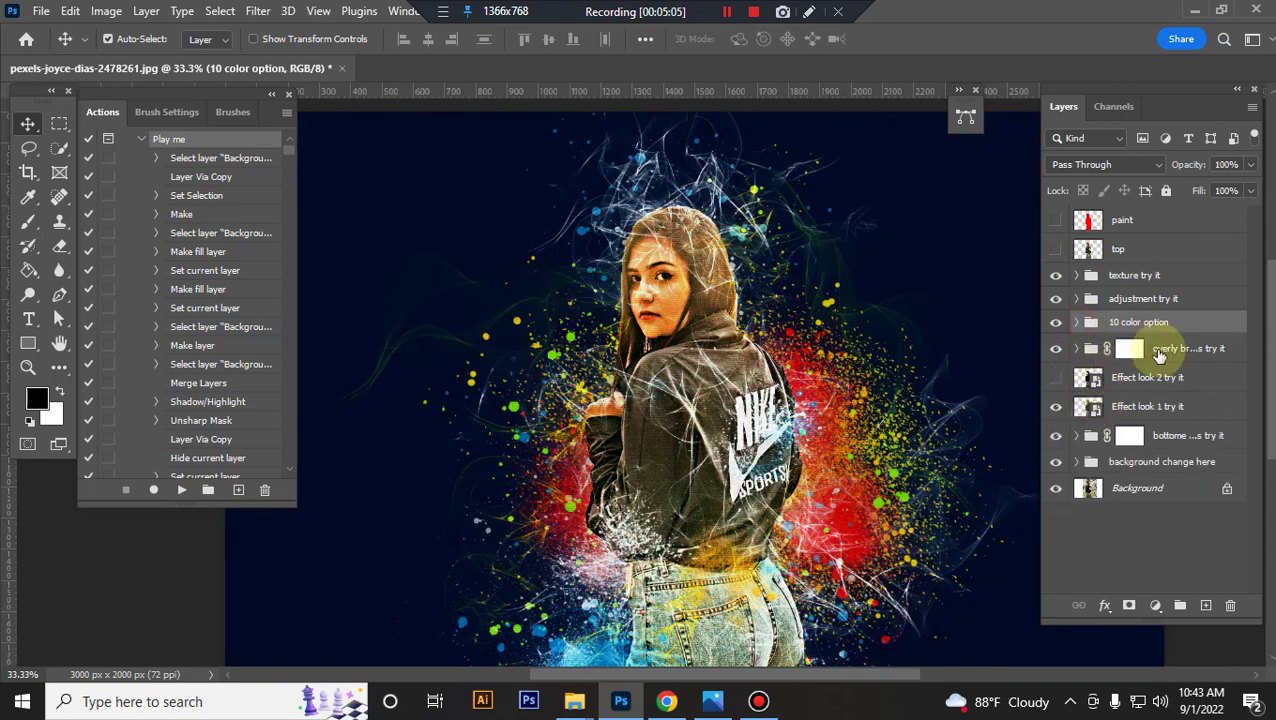
Toggle the overly brushes try it group off and on repeatedly to compare, leaving it visible.
{"action": "left_click", "coordinate": [1056, 352]}
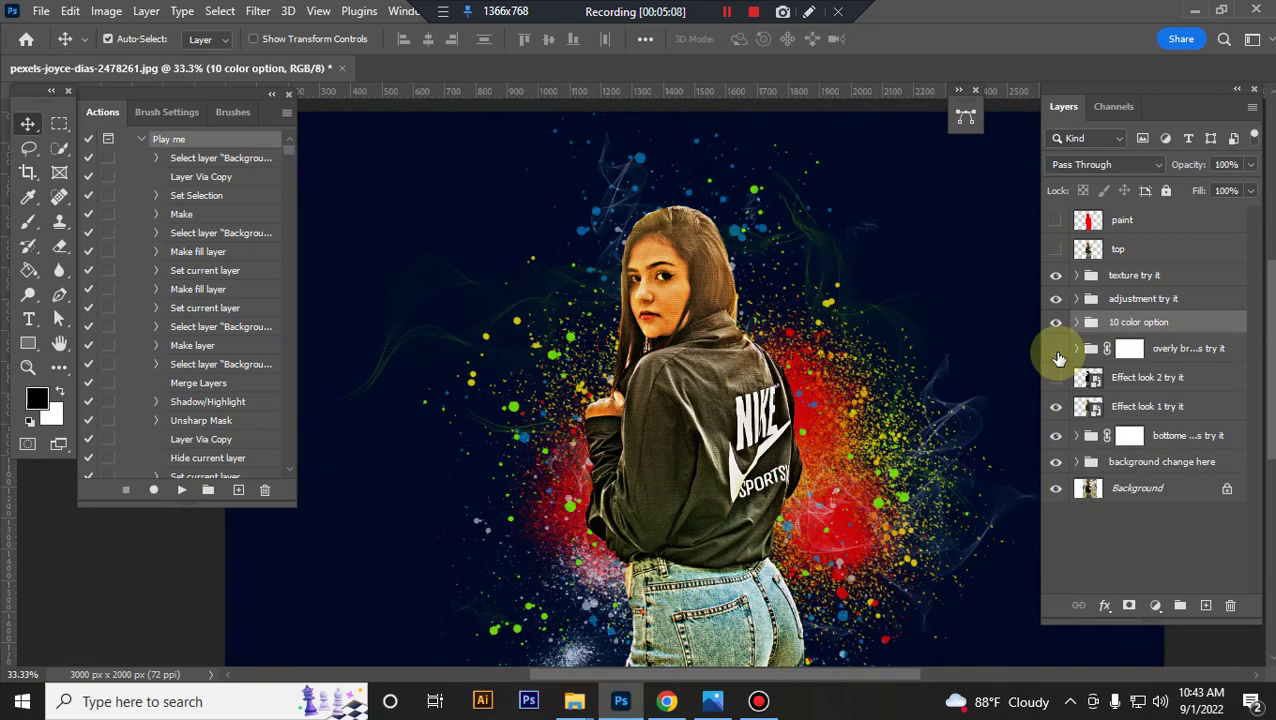
{"action": "left_click", "coordinate": [1056, 352]}
{"action": "left_click", "coordinate": [1056, 352]}
{"action": "left_click", "coordinate": [1056, 352]}
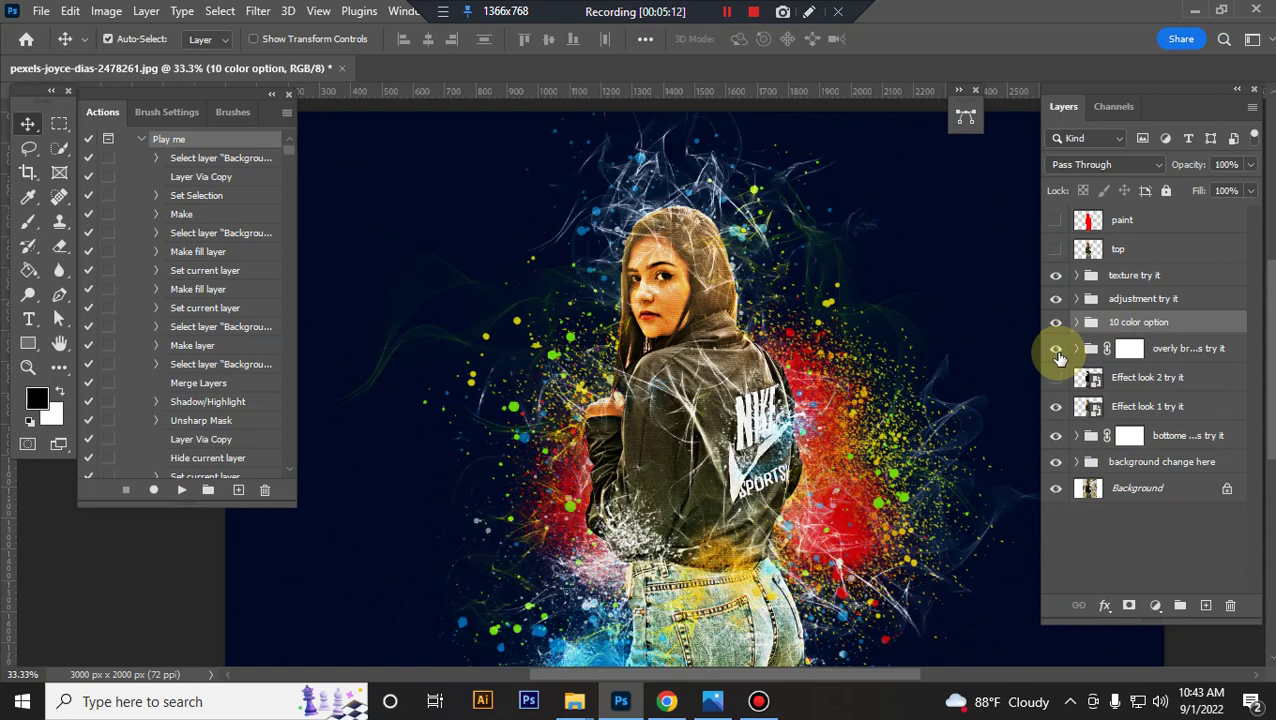
{"action": "left_click", "coordinate": [1056, 352]}
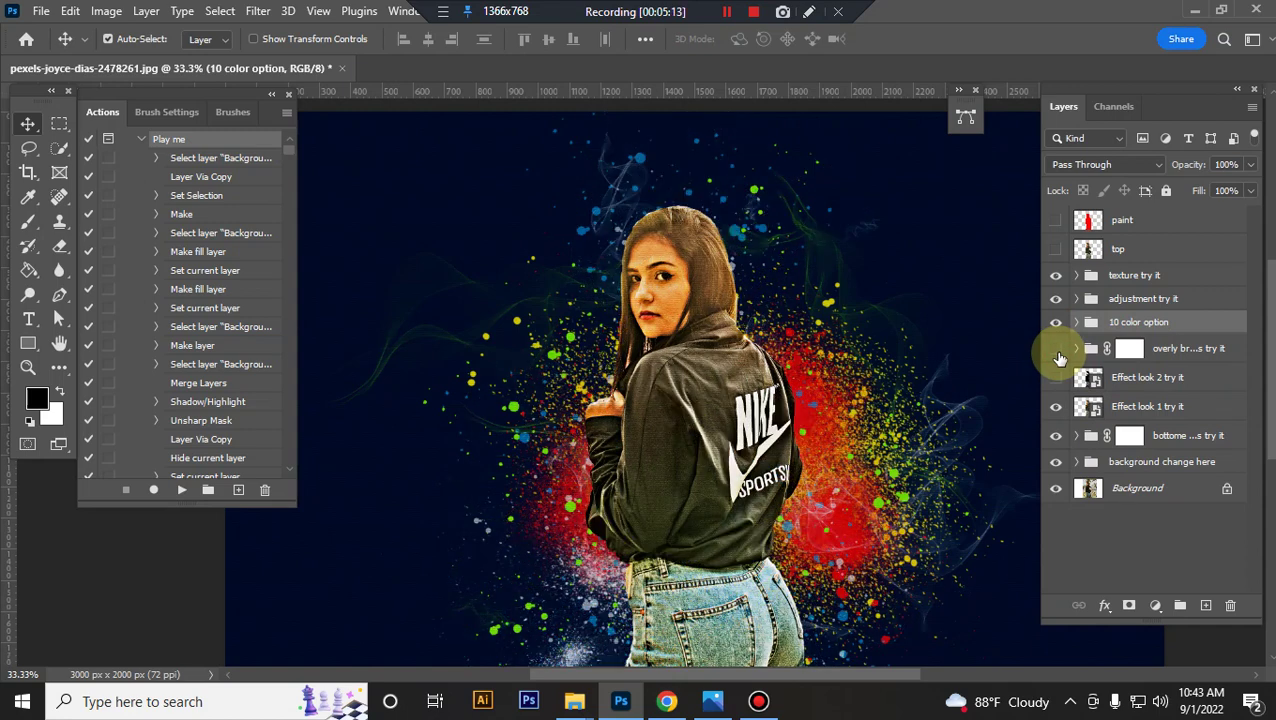
{"action": "left_click", "coordinate": [1056, 352]}
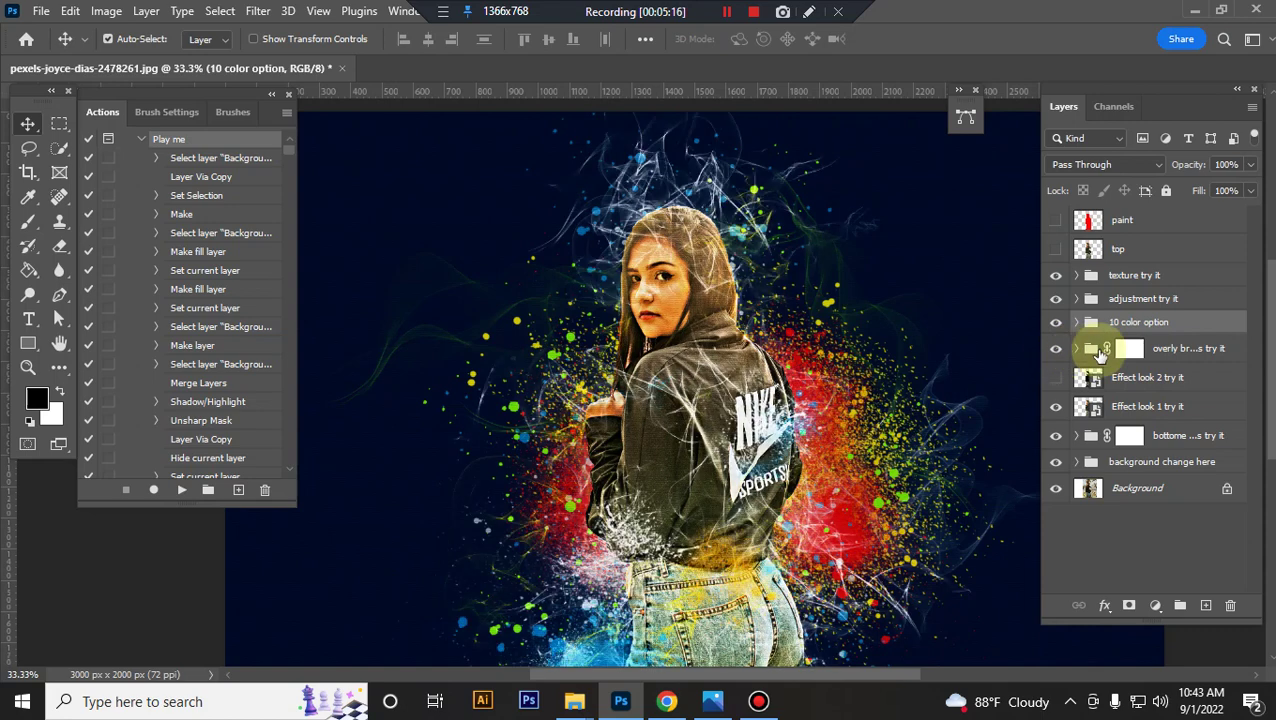
{"action": "left_click", "coordinate": [1056, 350]}
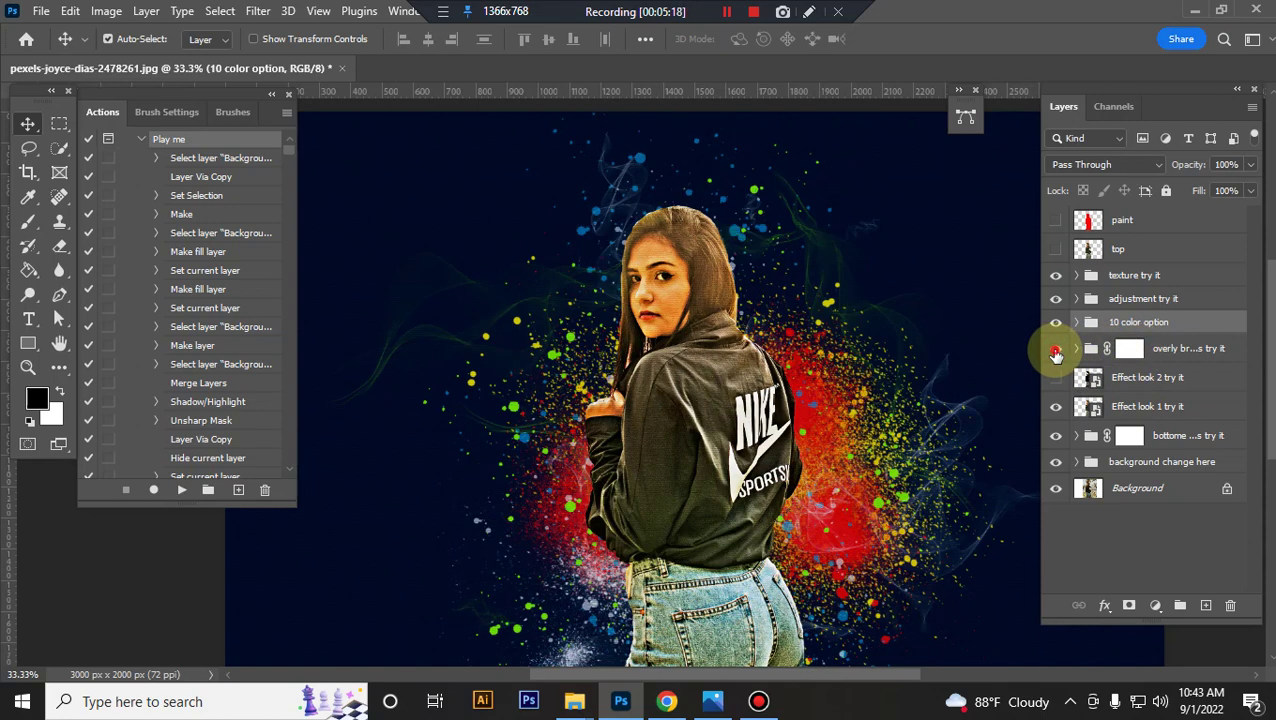
{"action": "left_click", "coordinate": [1056, 350]}
Expand the group, compare cb 5, cb 4, cb 3 and cb 2 on and off, then select the group.
{"action": "left_click", "coordinate": [1076, 348]}
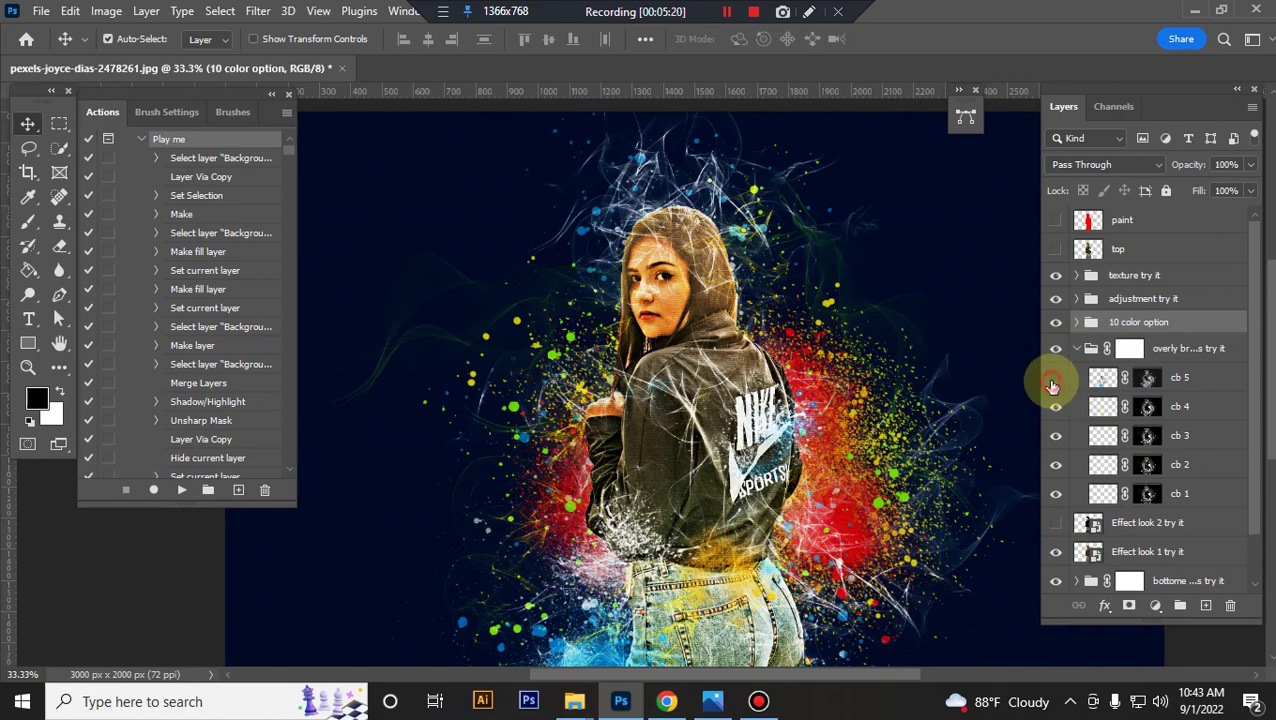
{"action": "left_click", "coordinate": [1055, 381]}
{"action": "left_click", "coordinate": [1055, 380]}
{"action": "left_click", "coordinate": [1055, 381]}
{"action": "left_click", "coordinate": [1055, 380]}
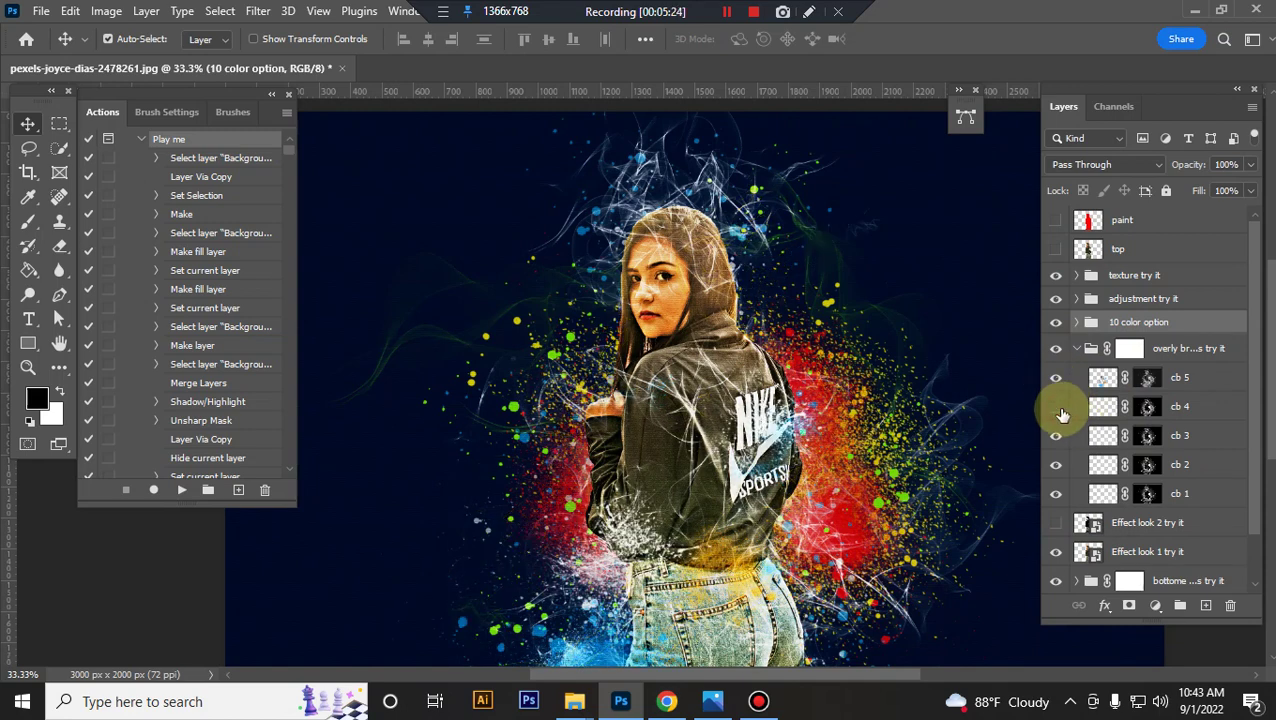
{"action": "left_click", "coordinate": [1056, 407]}
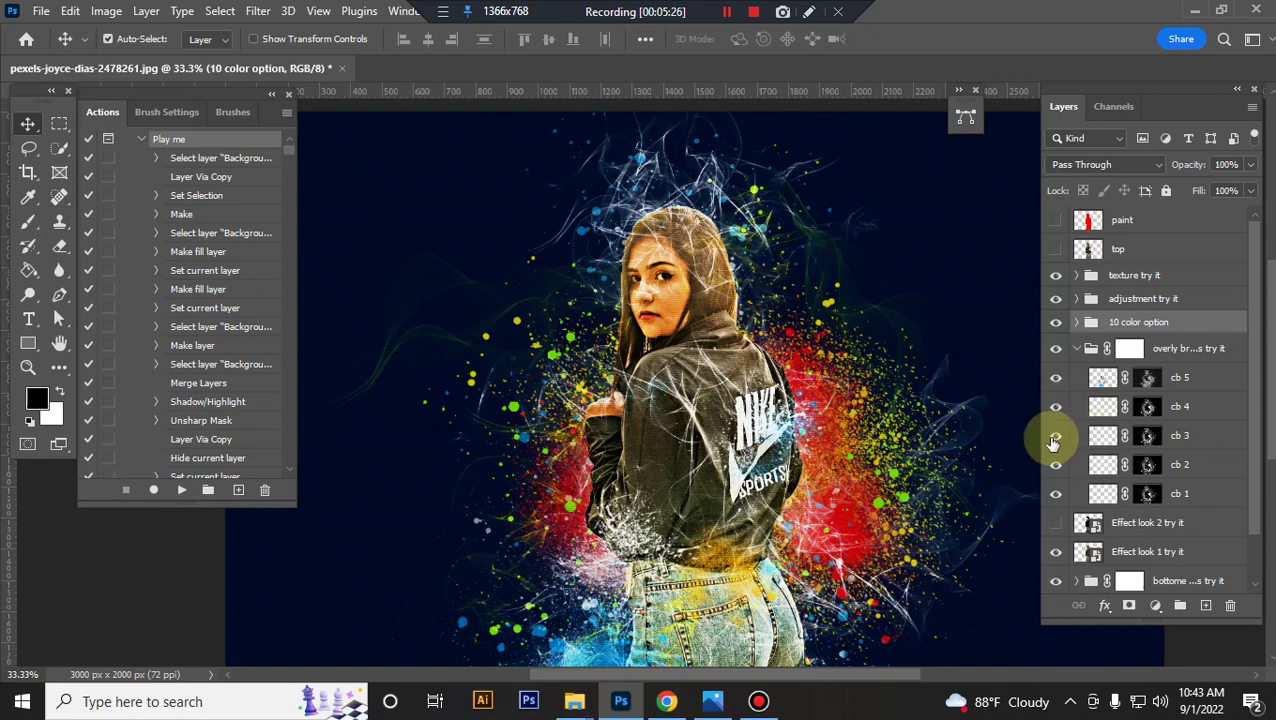
{"action": "left_click", "coordinate": [1056, 440]}
{"action": "left_click", "coordinate": [1056, 437]}
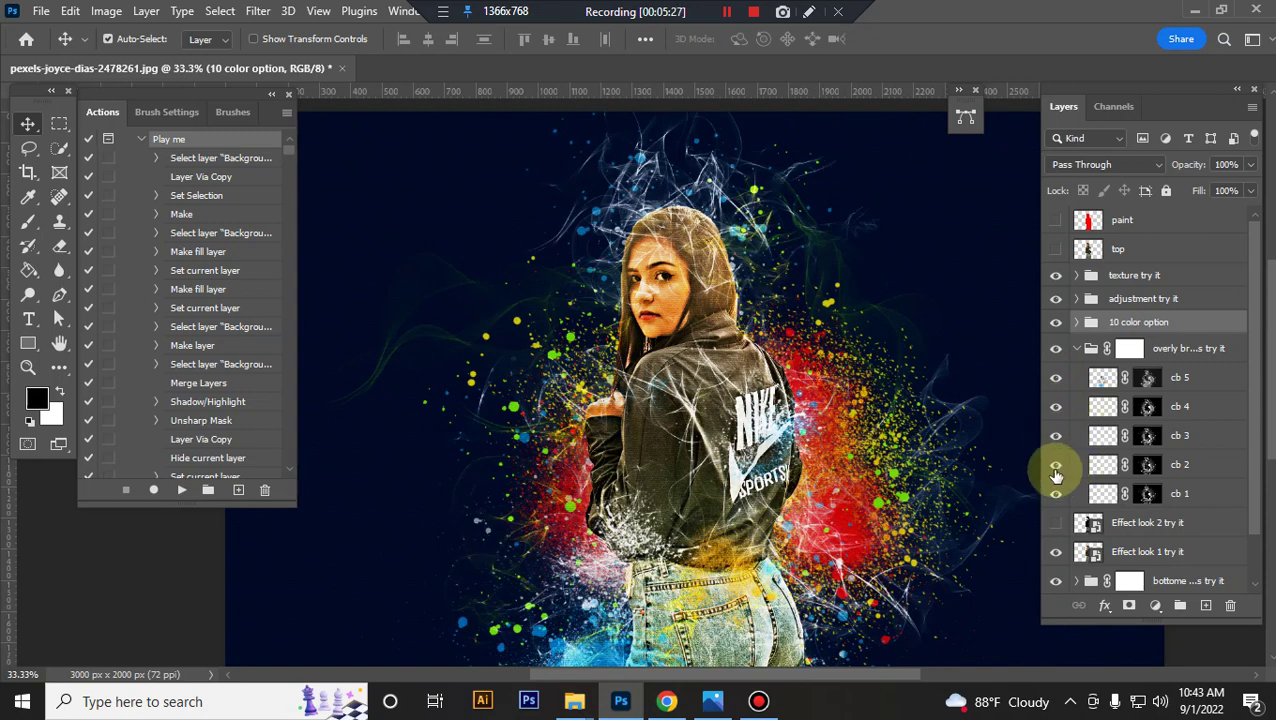
{"action": "left_click", "coordinate": [1056, 470]}
{"action": "left_click", "coordinate": [1056, 470]}
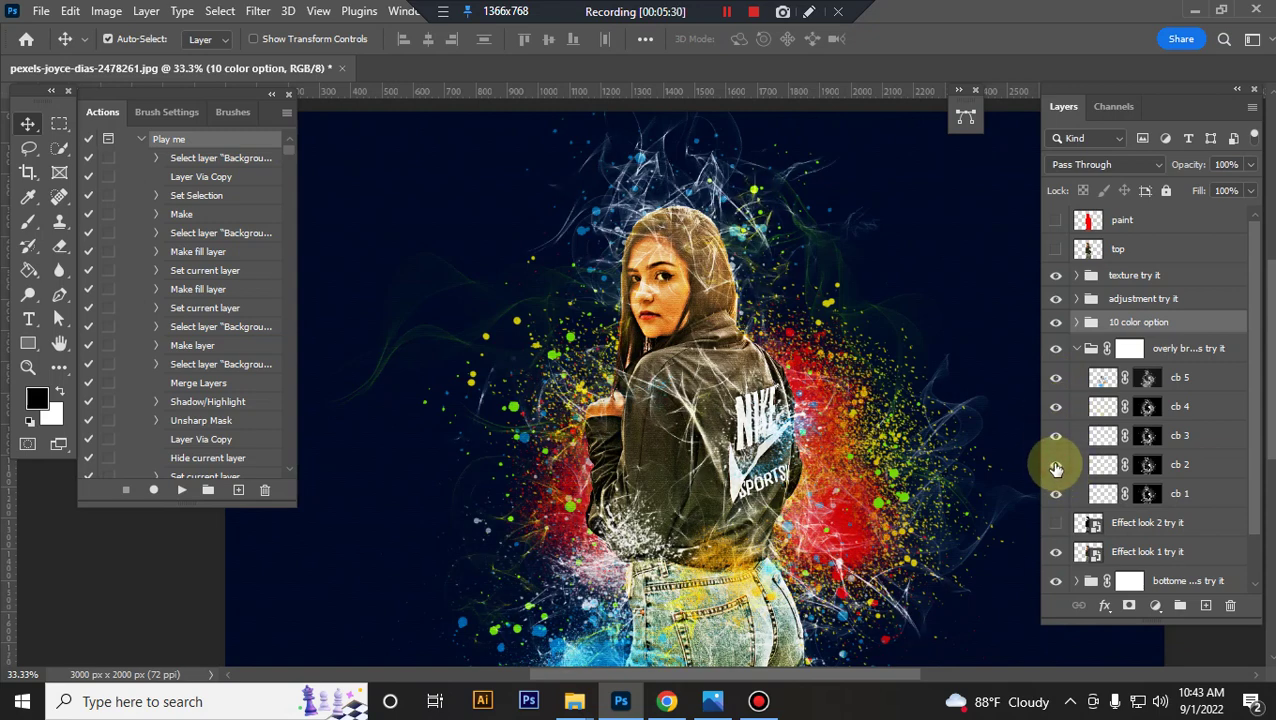
{"action": "left_click", "coordinate": [1088, 348]}
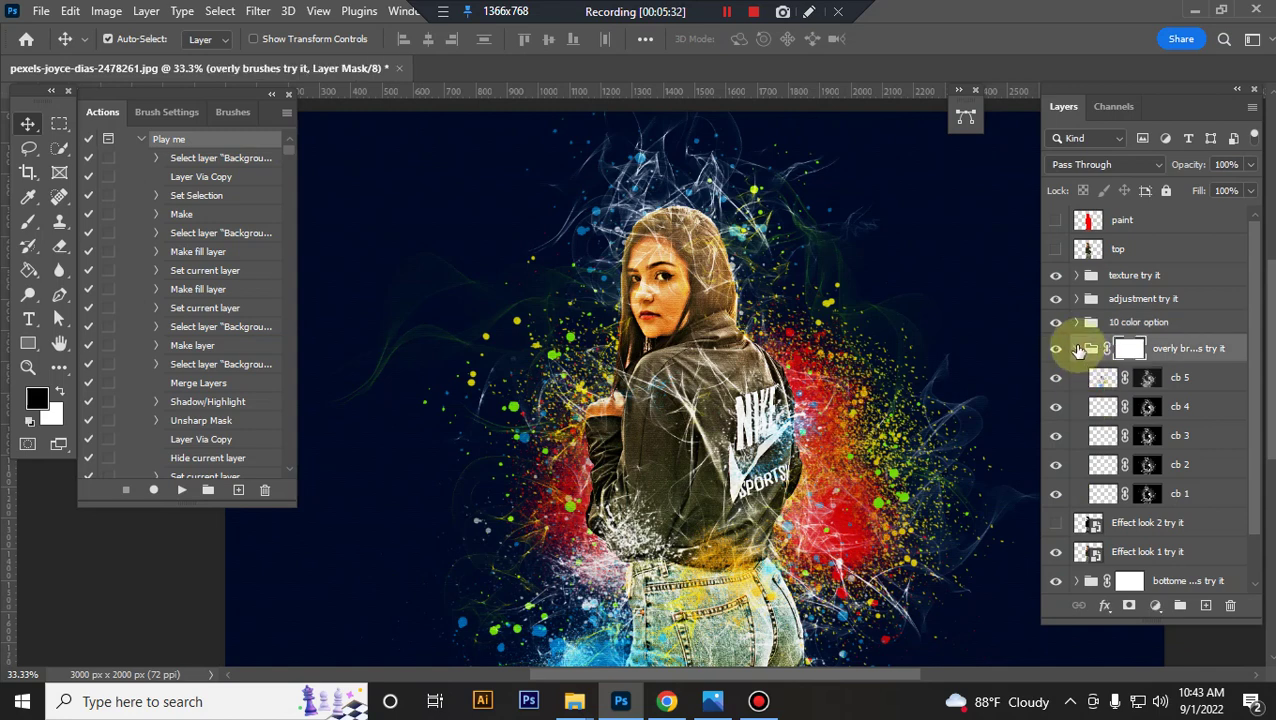
Collapse the overly brushes group and try the black-and-white Effect look 2, ending hidden.
{"action": "left_click", "coordinate": [1077, 348]}
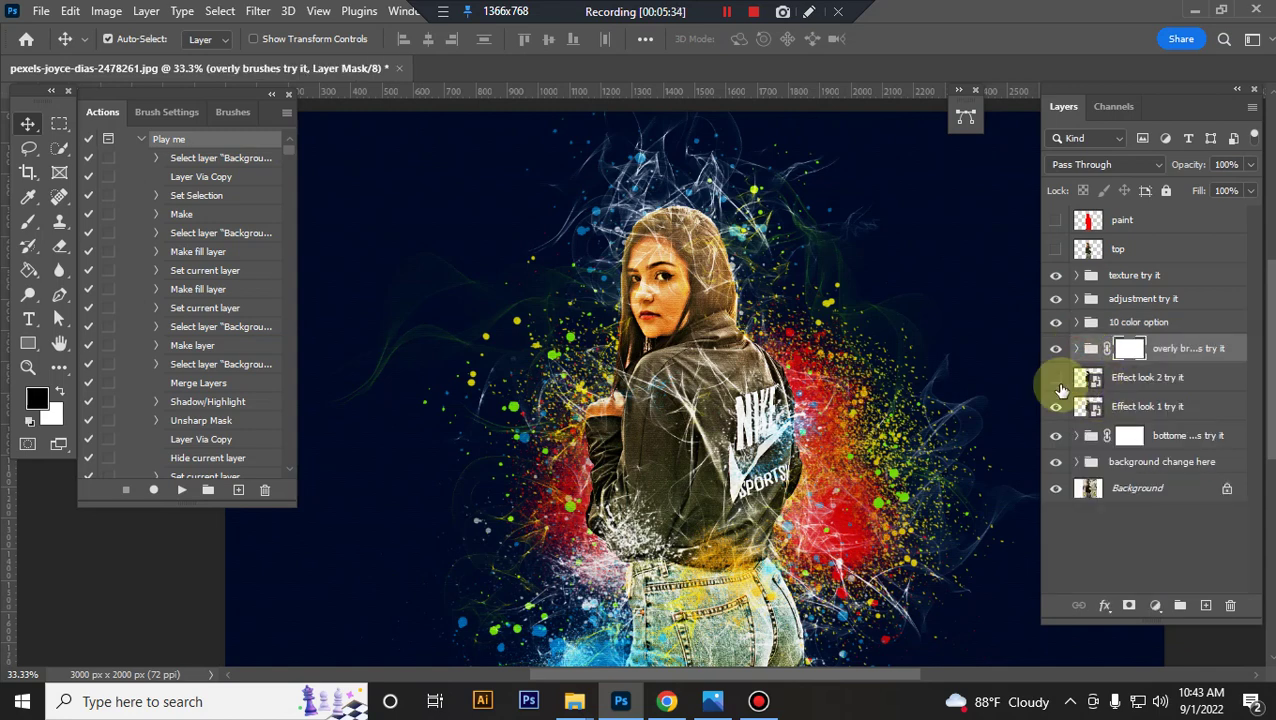
{"action": "left_click", "coordinate": [1058, 380]}
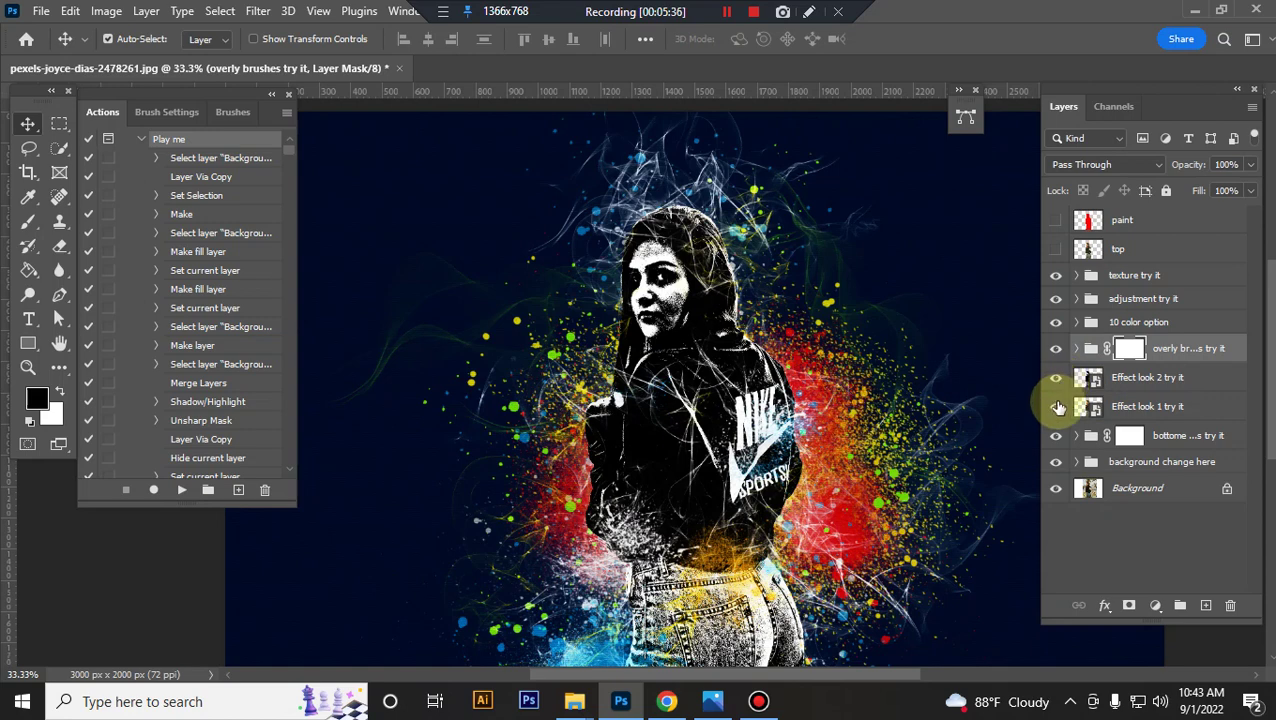
{"action": "left_click", "coordinate": [1057, 407]}
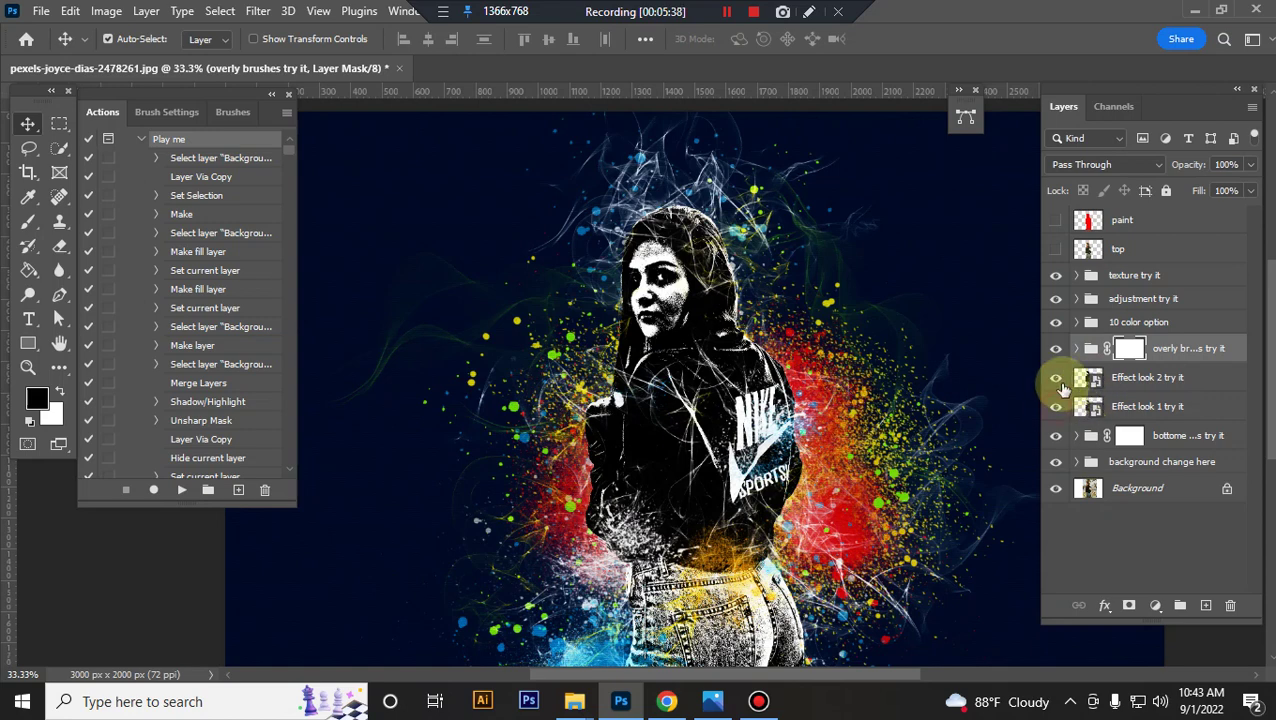
{"action": "left_click", "coordinate": [1058, 381]}
{"action": "left_click", "coordinate": [1059, 383]}
{"action": "left_click", "coordinate": [1057, 380]}
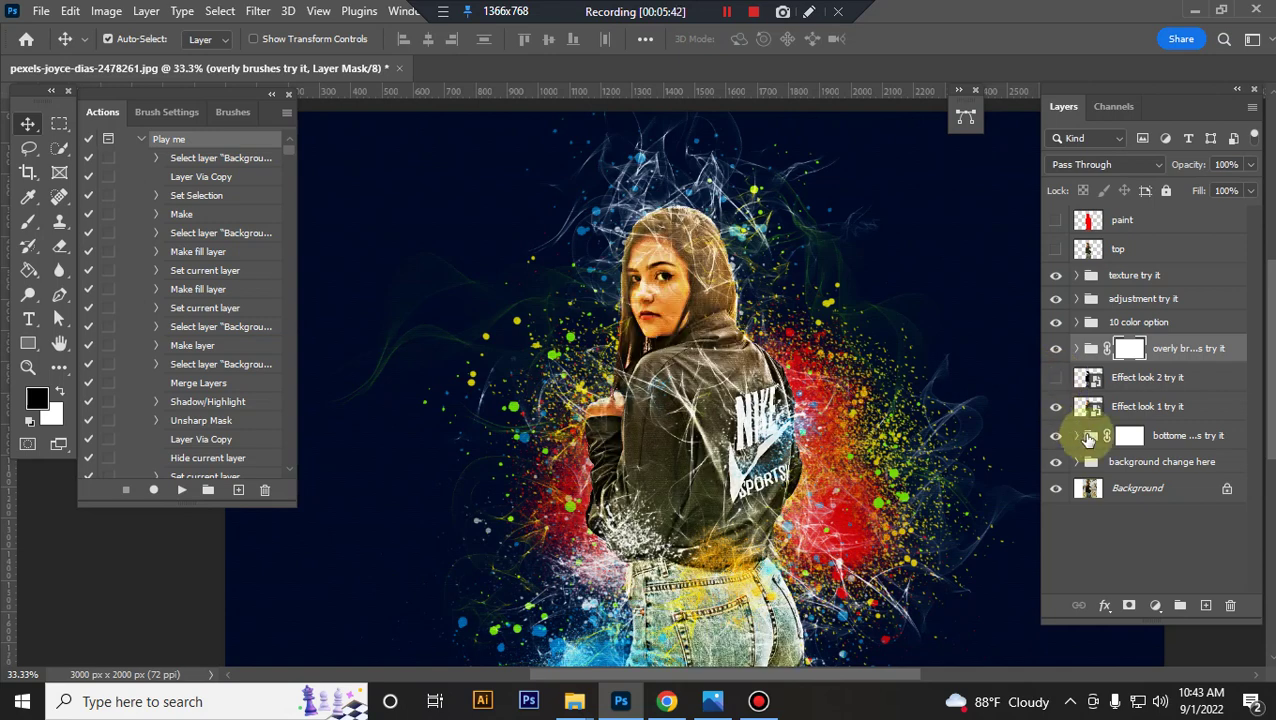
Toggle the colourful splash group behind the woman several times, leaving it hidden.
{"action": "left_click", "coordinate": [1056, 437]}
{"action": "left_click", "coordinate": [1055, 437]}
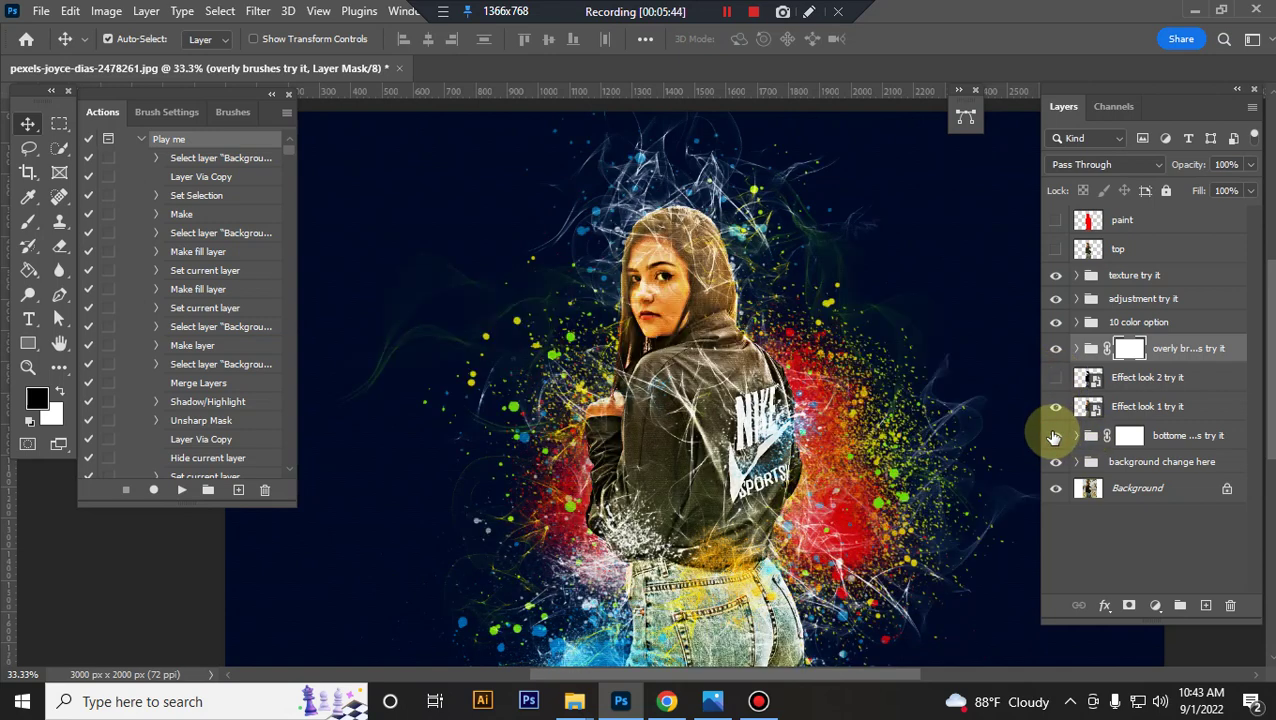
{"action": "left_click", "coordinate": [1055, 437]}
{"action": "left_click", "coordinate": [1055, 437]}
{"action": "left_click", "coordinate": [1055, 437]}
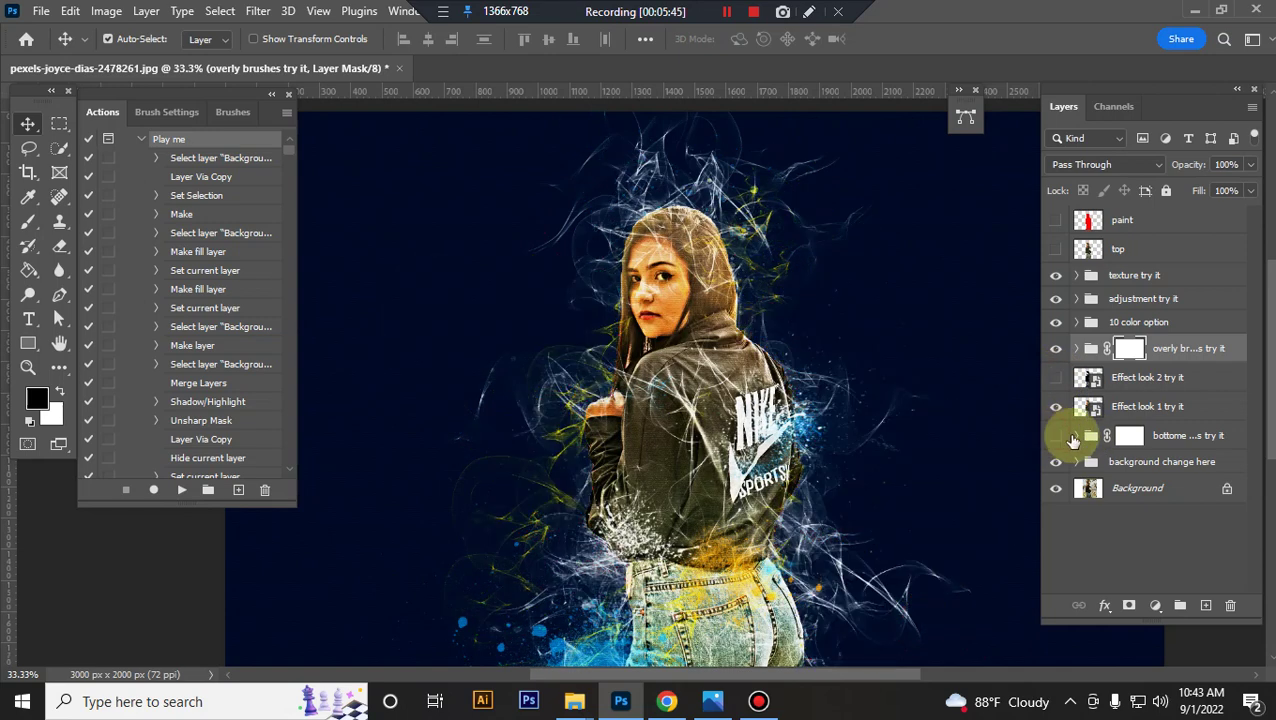
Show and expand the splash group, then scale the bb 9 splatter to about 132%.
{"action": "left_click", "coordinate": [1056, 436]}
{"action": "left_click", "coordinate": [1077, 435]}
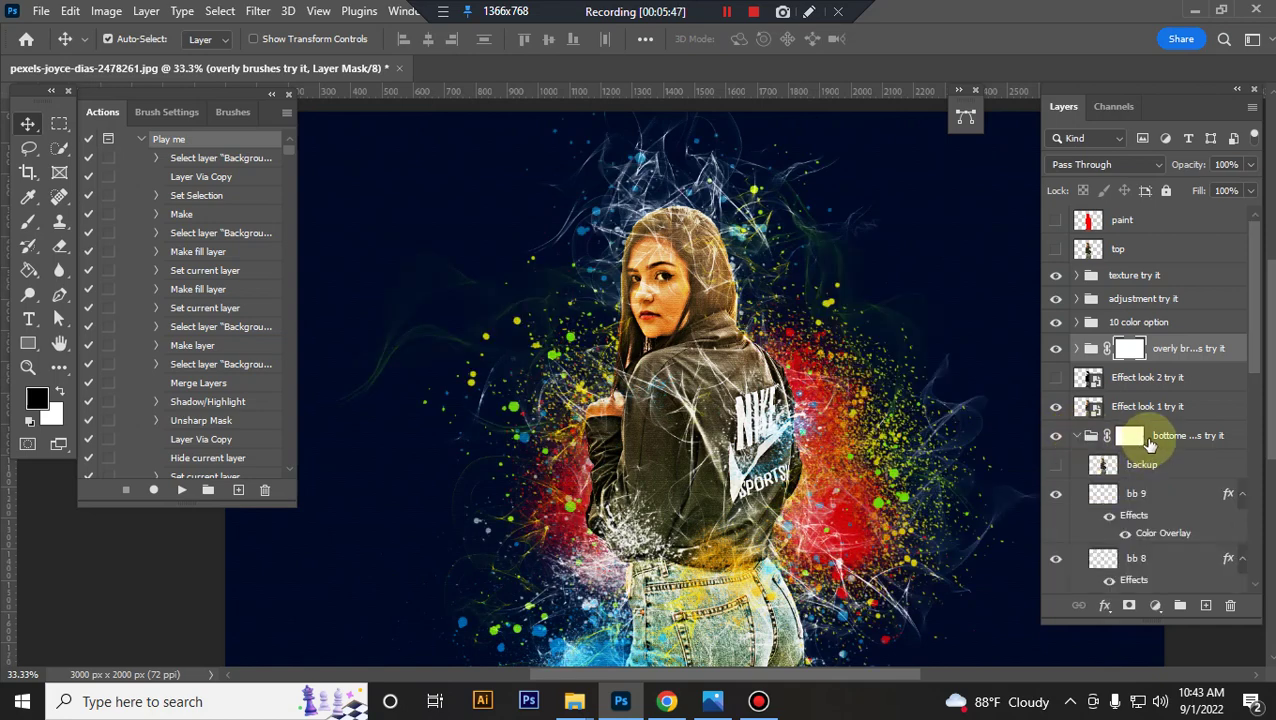
{"action": "scroll", "coordinate": [1140, 428], "scroll_direction": "down", "scroll_amount": 2}
{"action": "left_click", "coordinate": [1140, 428]}
{"action": "left_click", "coordinate": [1056, 406]}
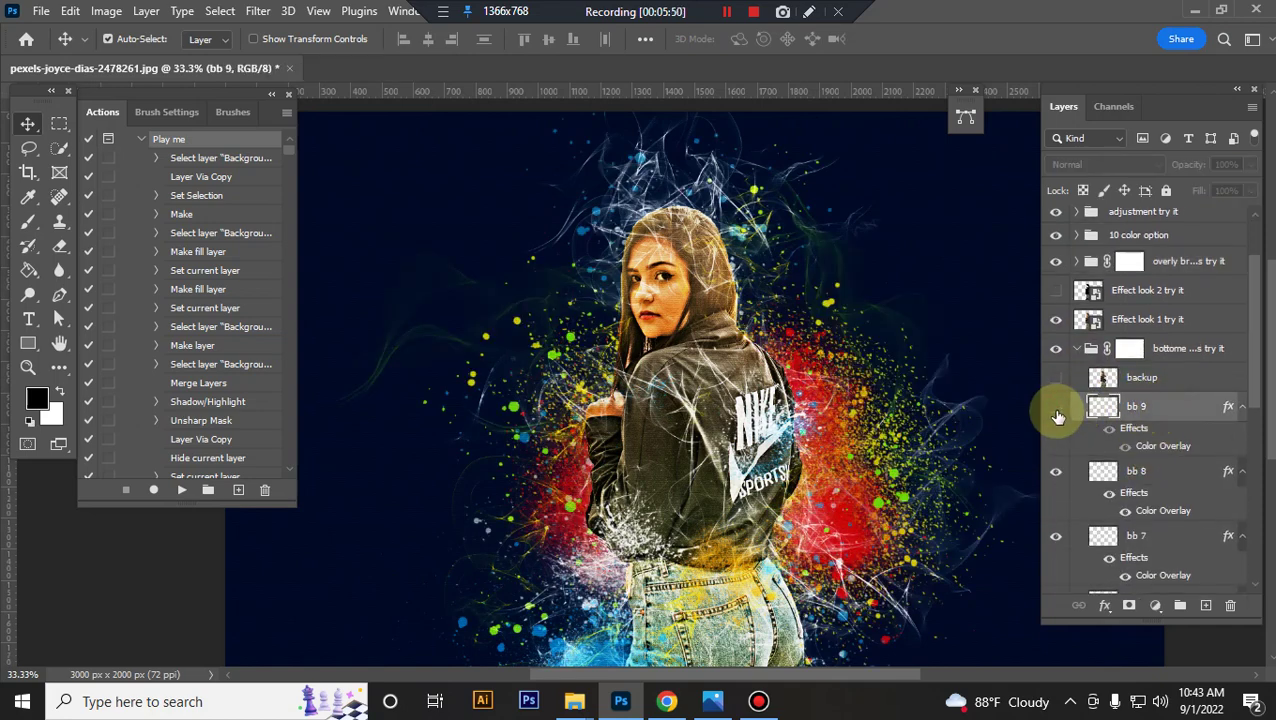
{"action": "left_click", "coordinate": [1056, 407]}
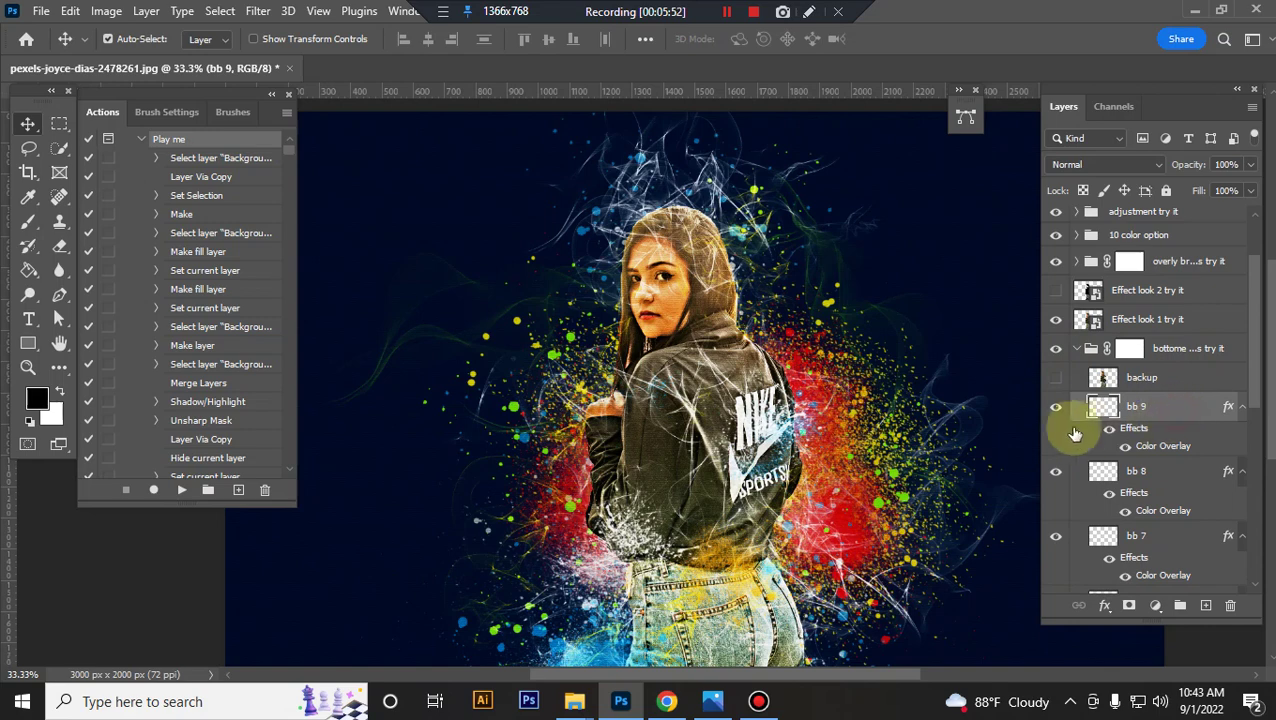
{"action": "key", "text": "ctrl+t"}
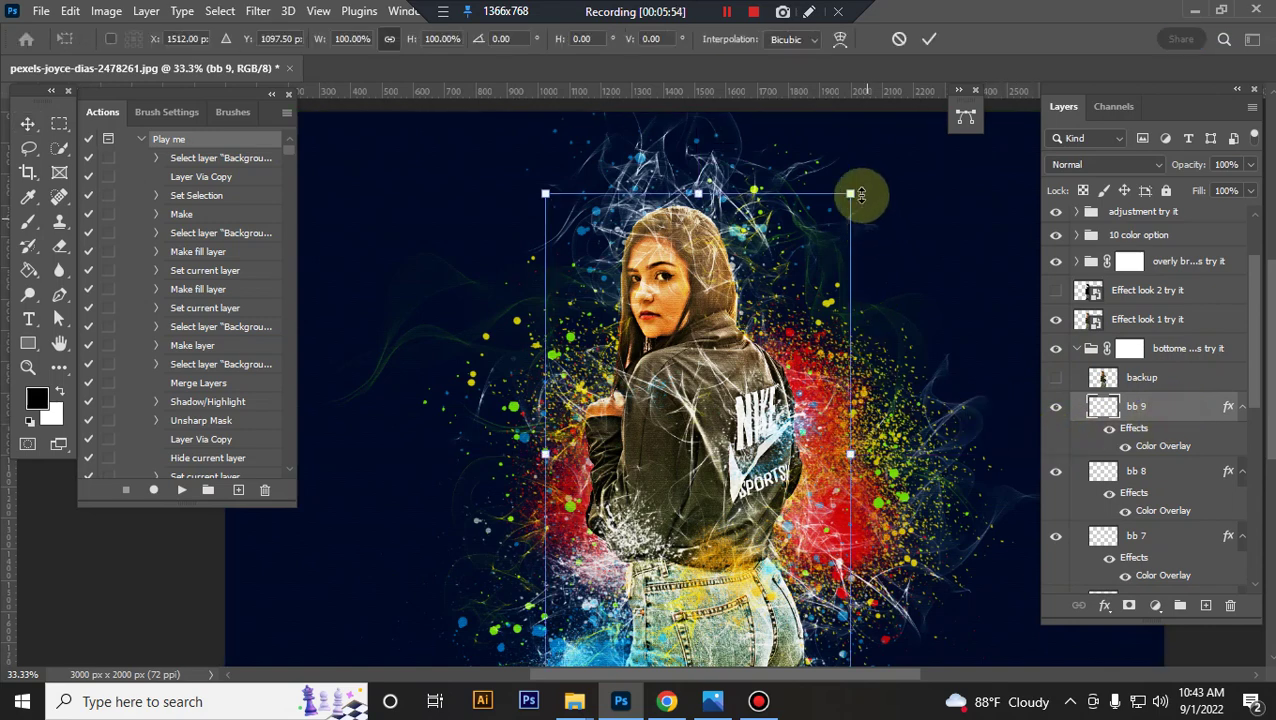
{"action": "left_click_drag", "start_coordinate": [851, 193], "coordinate": [997, 165]}
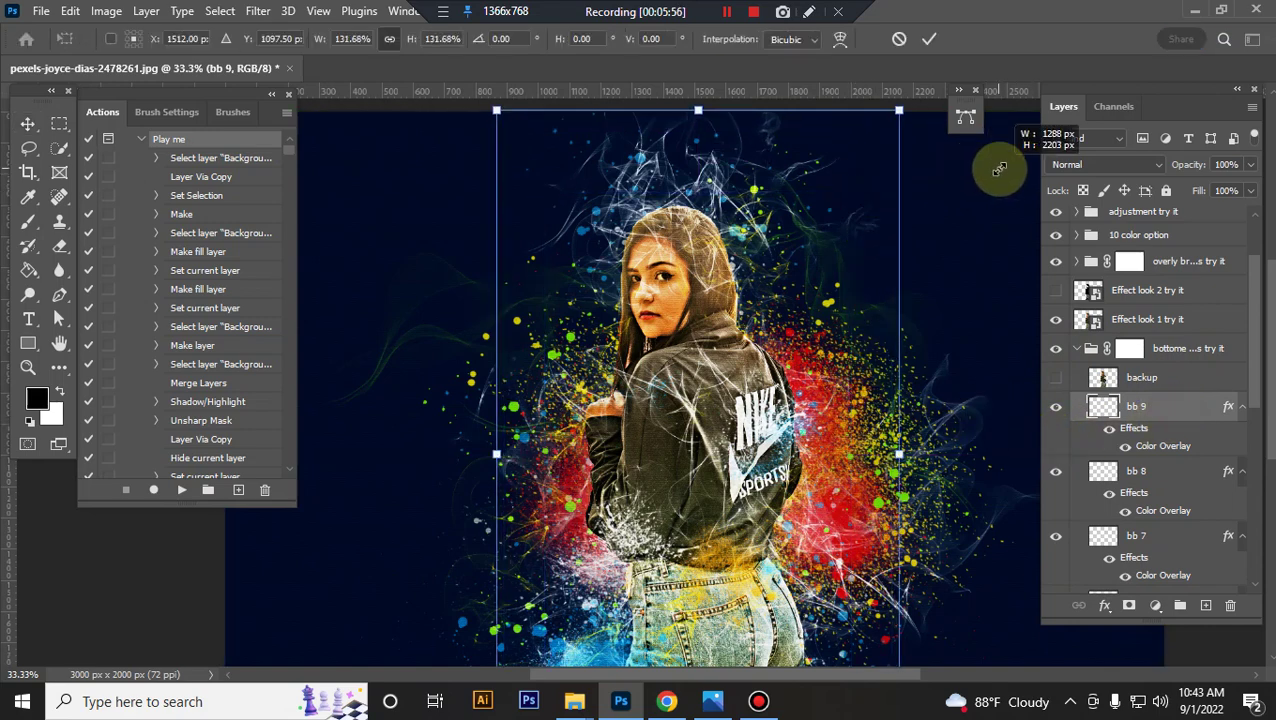
{"action": "key", "text": "Return"}
Move the bb 8 splatter about 243 px to the left.
{"action": "scroll", "coordinate": [948, 362], "scroll_direction": "down", "scroll_amount": 1}
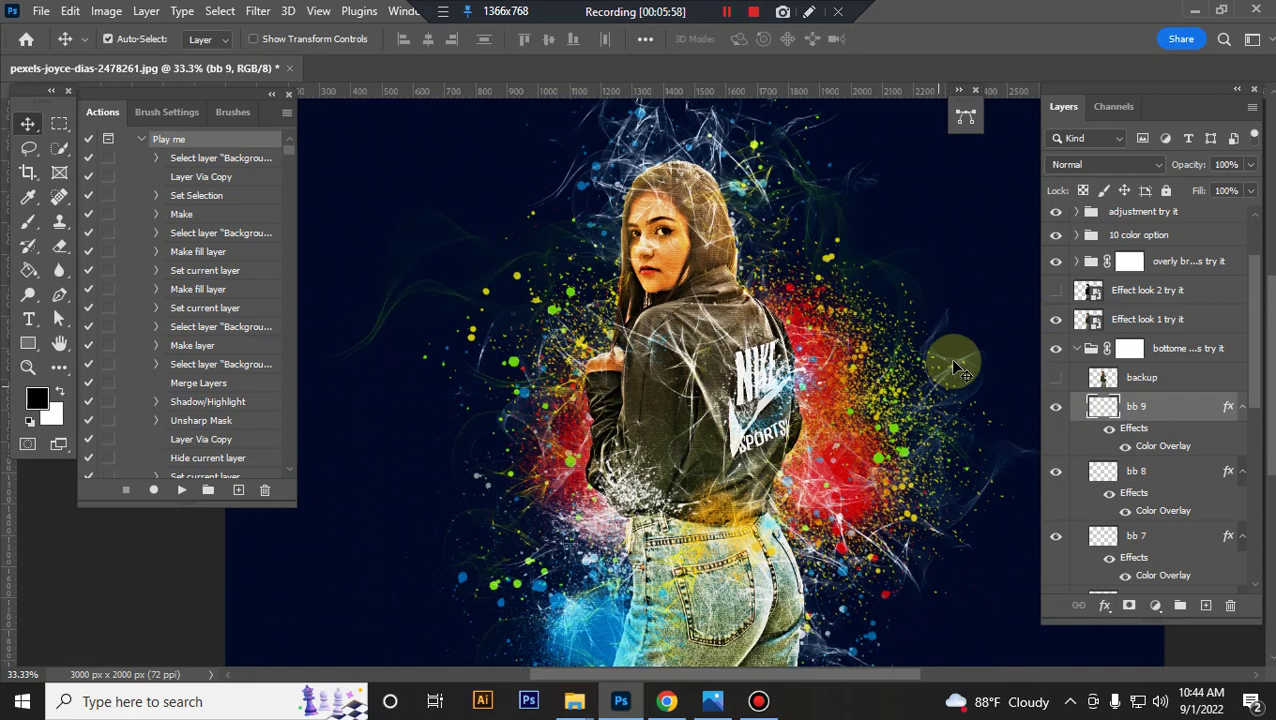
{"action": "scroll", "coordinate": [1158, 437], "scroll_direction": "down", "scroll_amount": 1}
{"action": "scroll", "coordinate": [1158, 437], "scroll_direction": "down", "scroll_amount": 1}
{"action": "left_click", "coordinate": [1140, 356]}
{"action": "left_click", "coordinate": [1056, 362]}
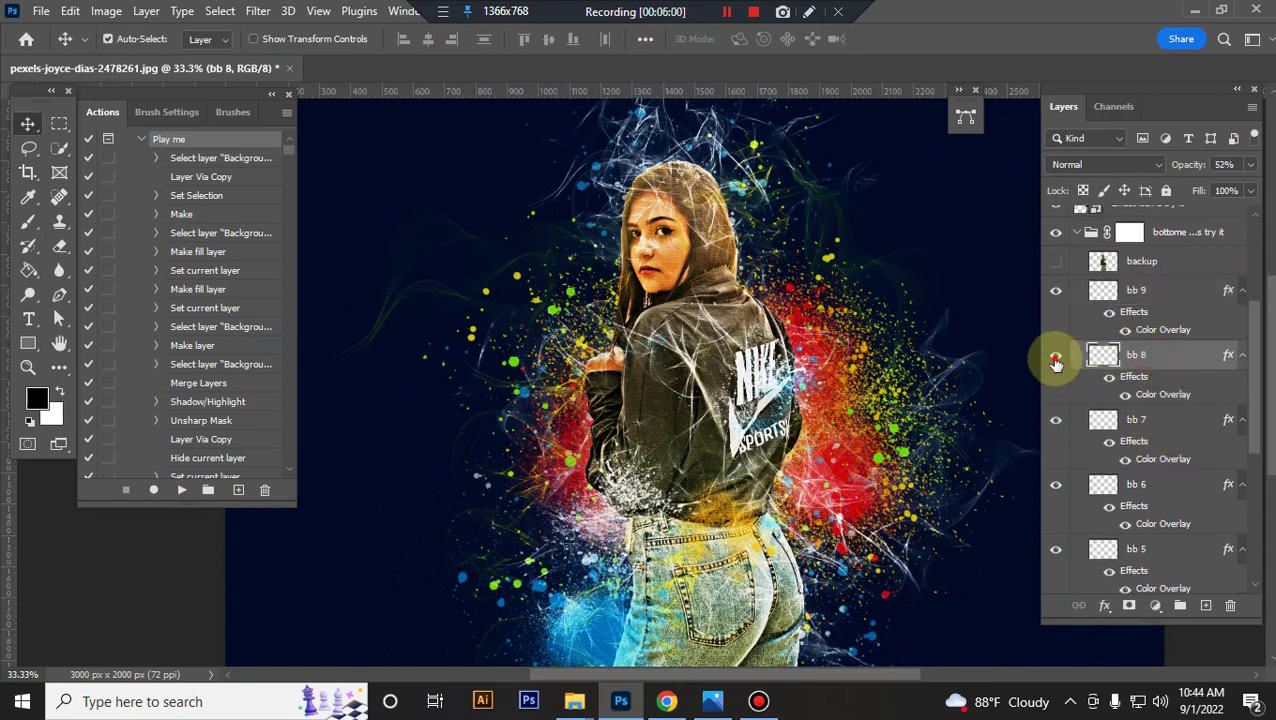
{"action": "left_click", "coordinate": [1056, 361]}
{"action": "key", "text": "ctrl+t"}
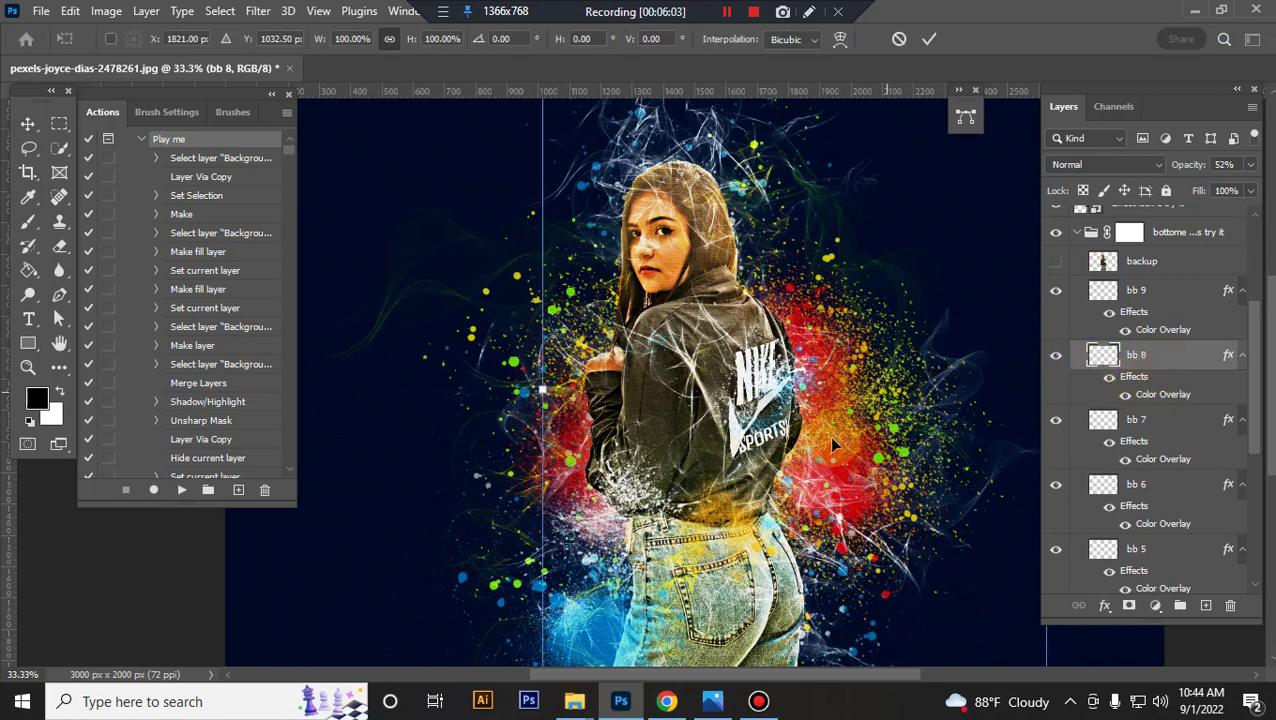
{"action": "key", "text": "ctrl+minus"}
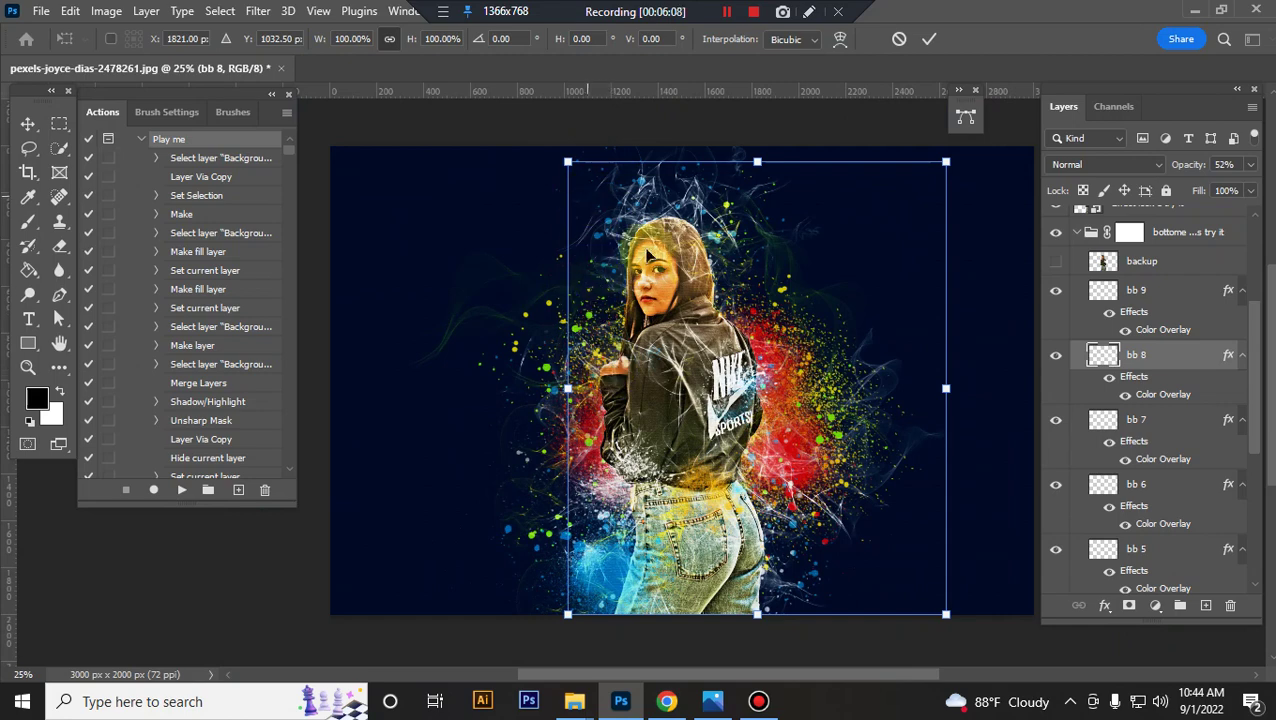
{"action": "left_click_drag", "start_coordinate": [885, 390], "coordinate": [828, 393]}
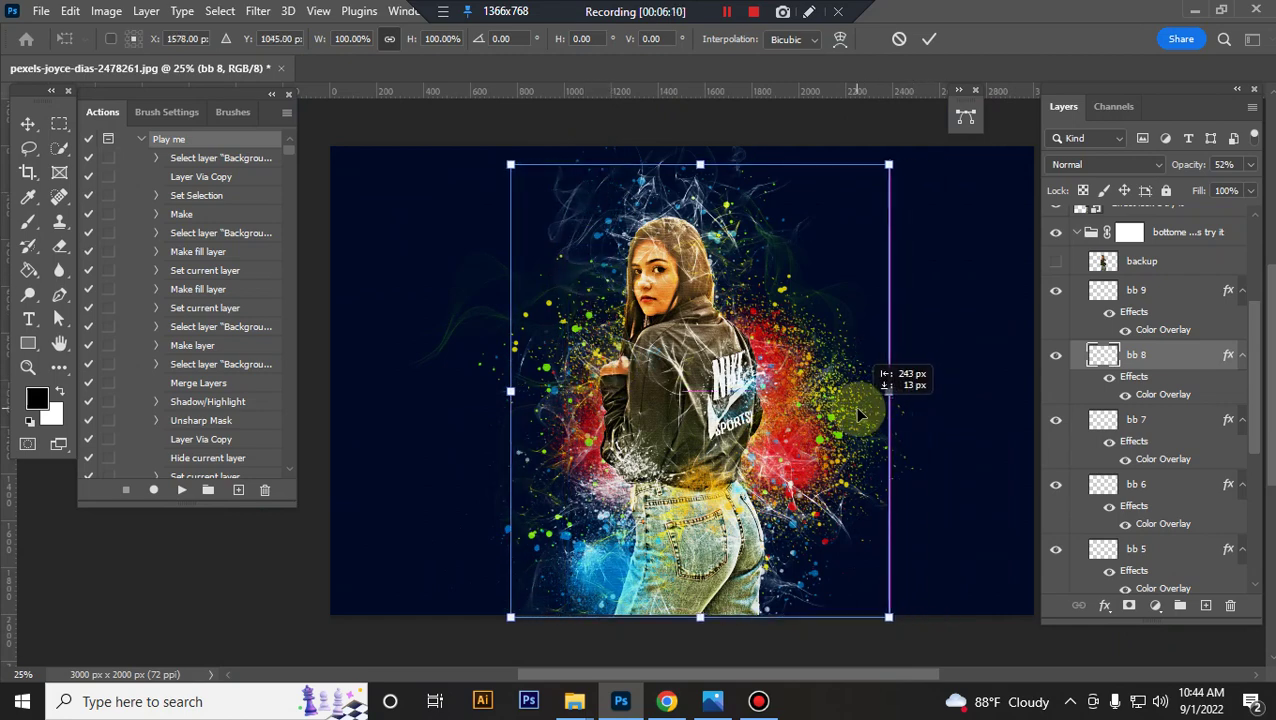
{"action": "key", "text": "Return"}
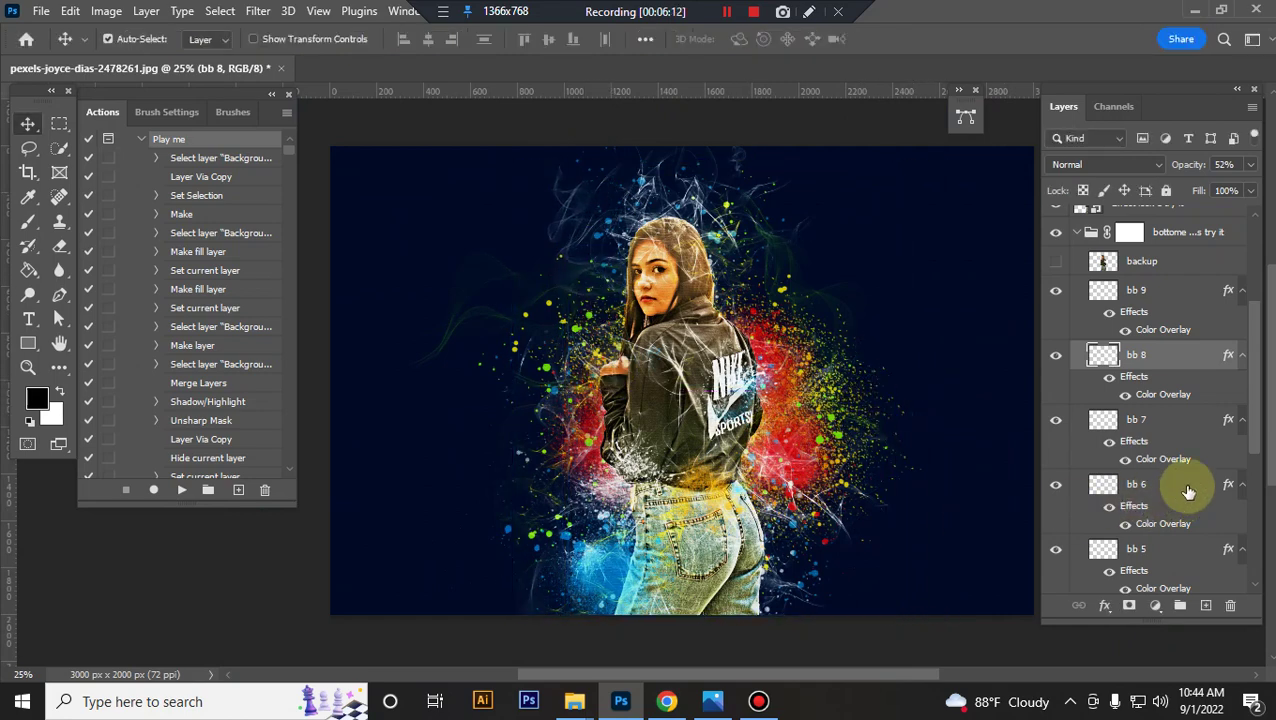
Compare bb 7, then enlarge the bb 6 splatter to about 113%.
{"action": "left_click", "coordinate": [1056, 420]}
{"action": "left_click", "coordinate": [1165, 420]}
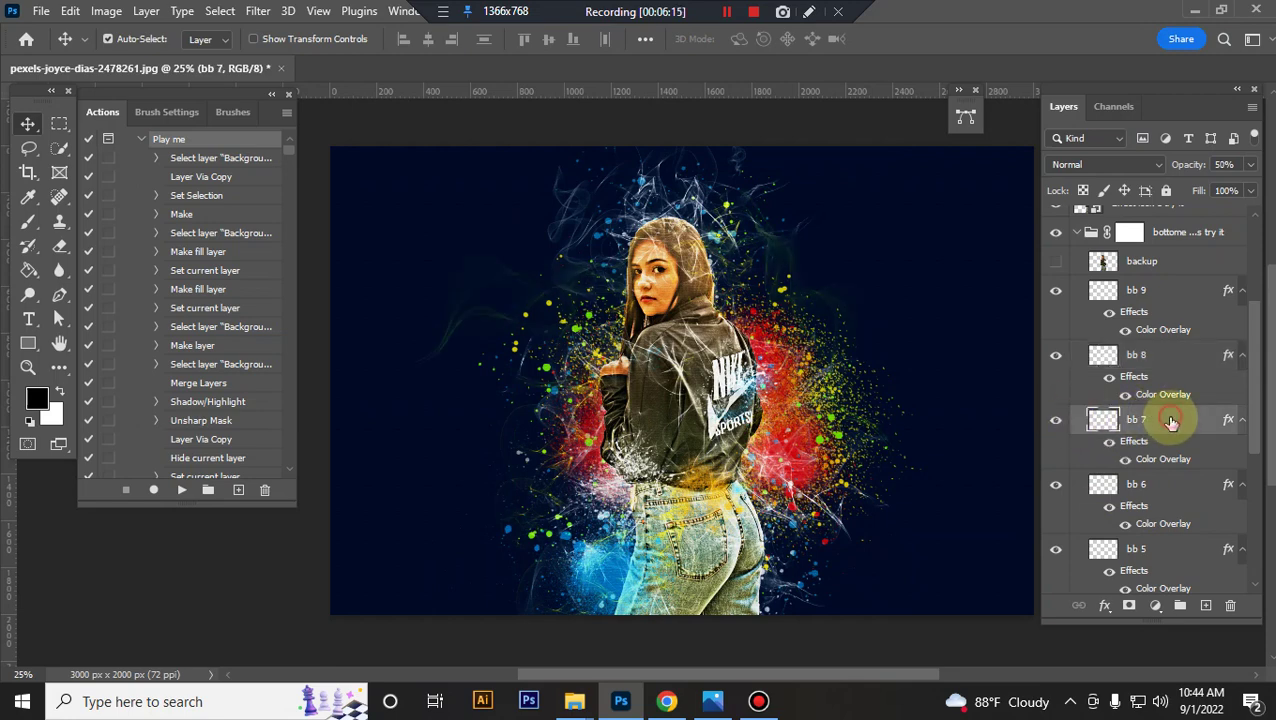
{"action": "left_click", "coordinate": [1166, 493]}
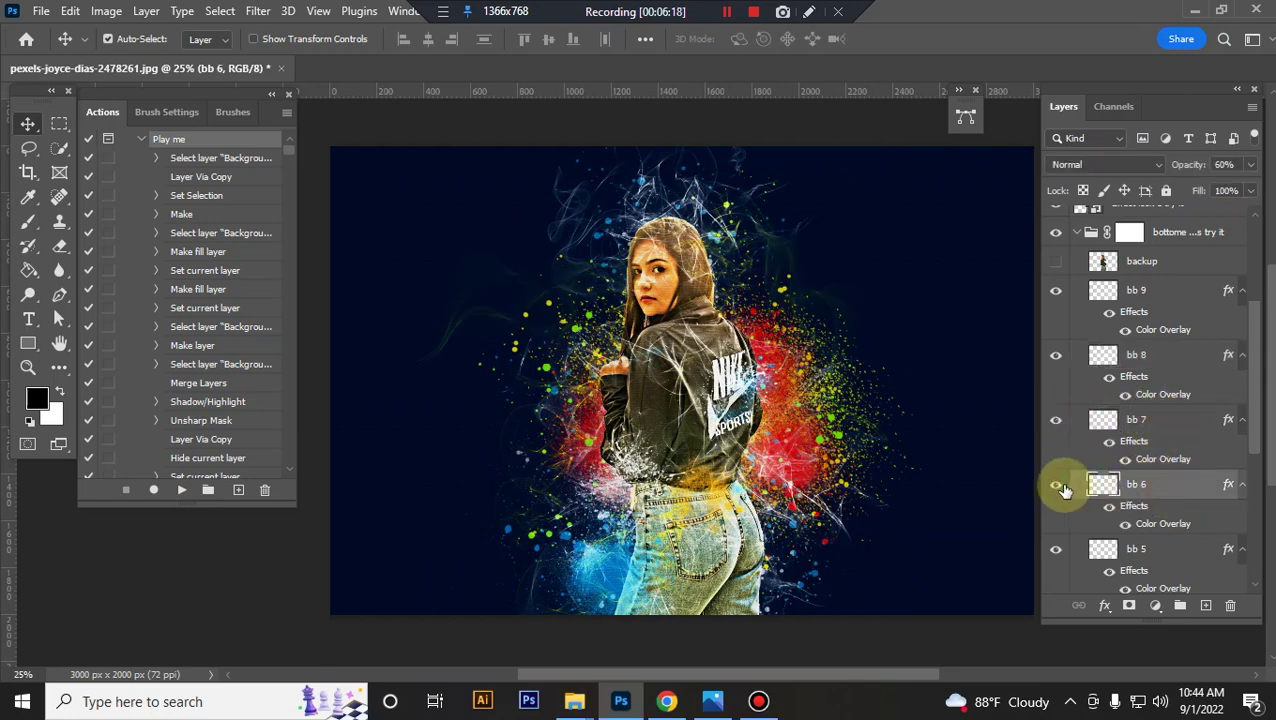
{"action": "key", "text": "ctrl+t"}
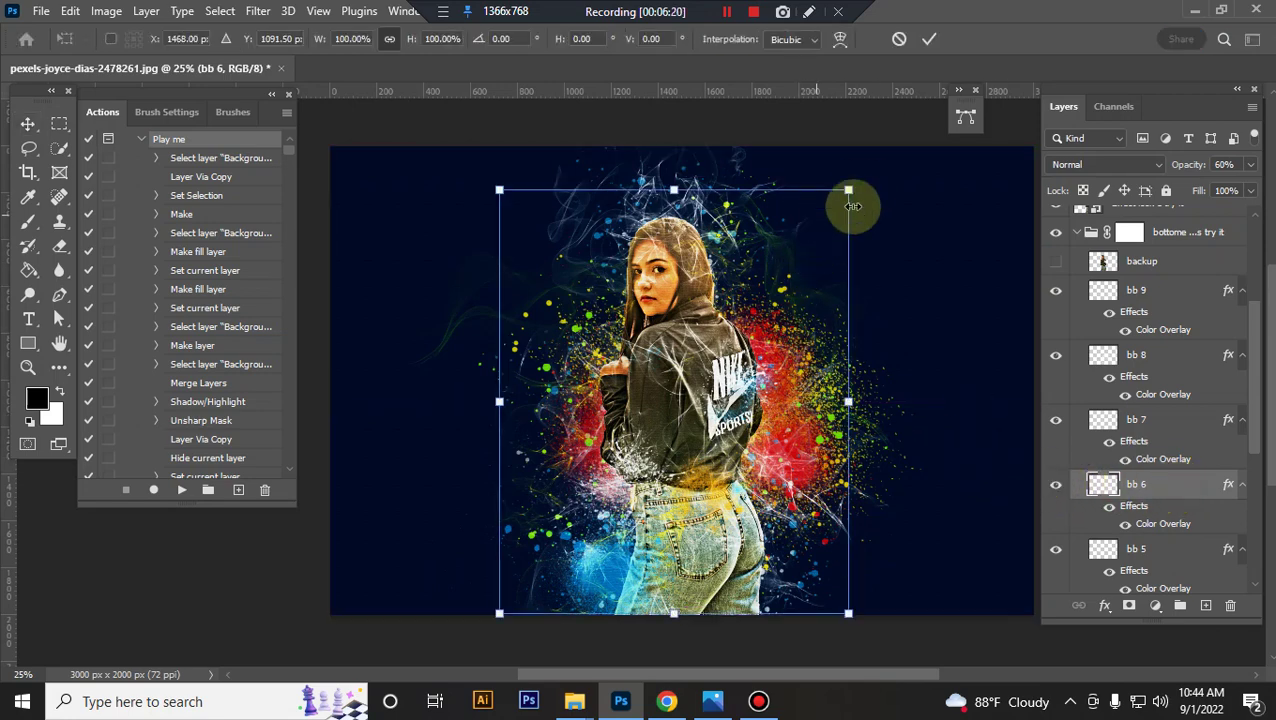
{"action": "left_click_drag", "start_coordinate": [852, 191], "coordinate": [870, 163]}
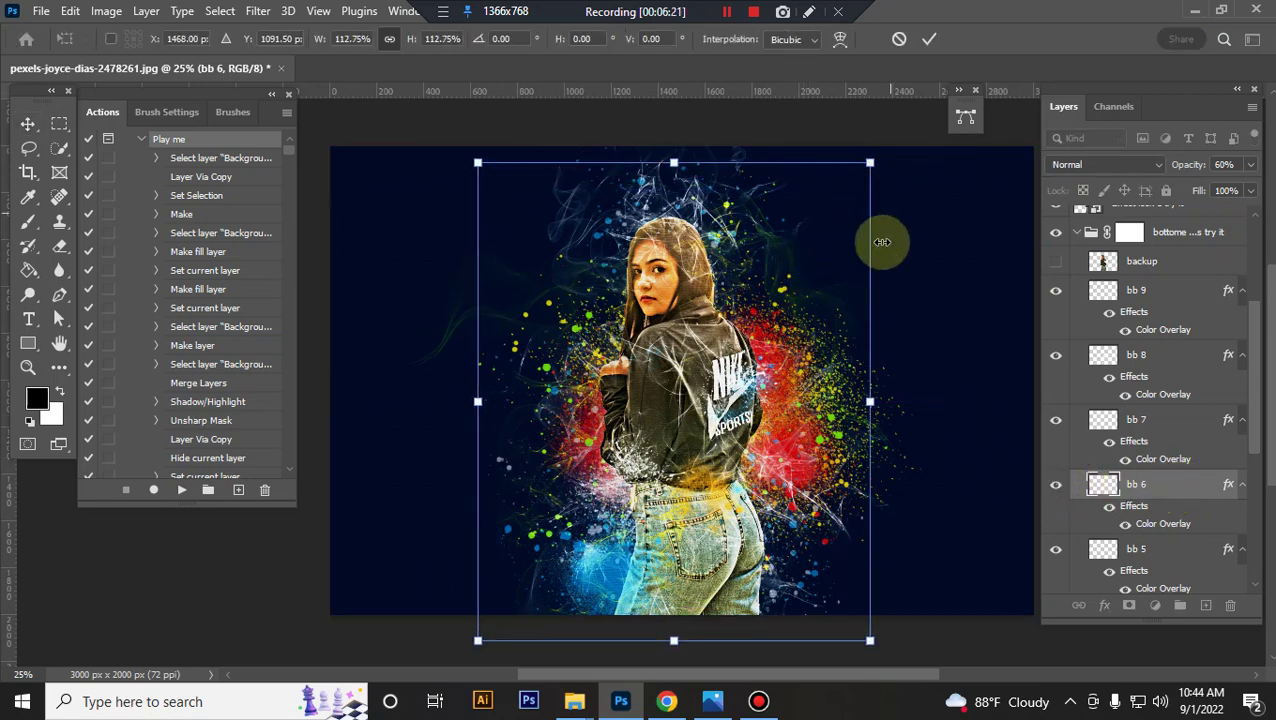
{"action": "key", "text": "Return"}
Toggle bb 5, bb 4 and bb 3 to find the red splash, then select bb 3's Color Overlay.
{"action": "scroll", "coordinate": [1170, 440], "scroll_direction": "down", "scroll_amount": 3}
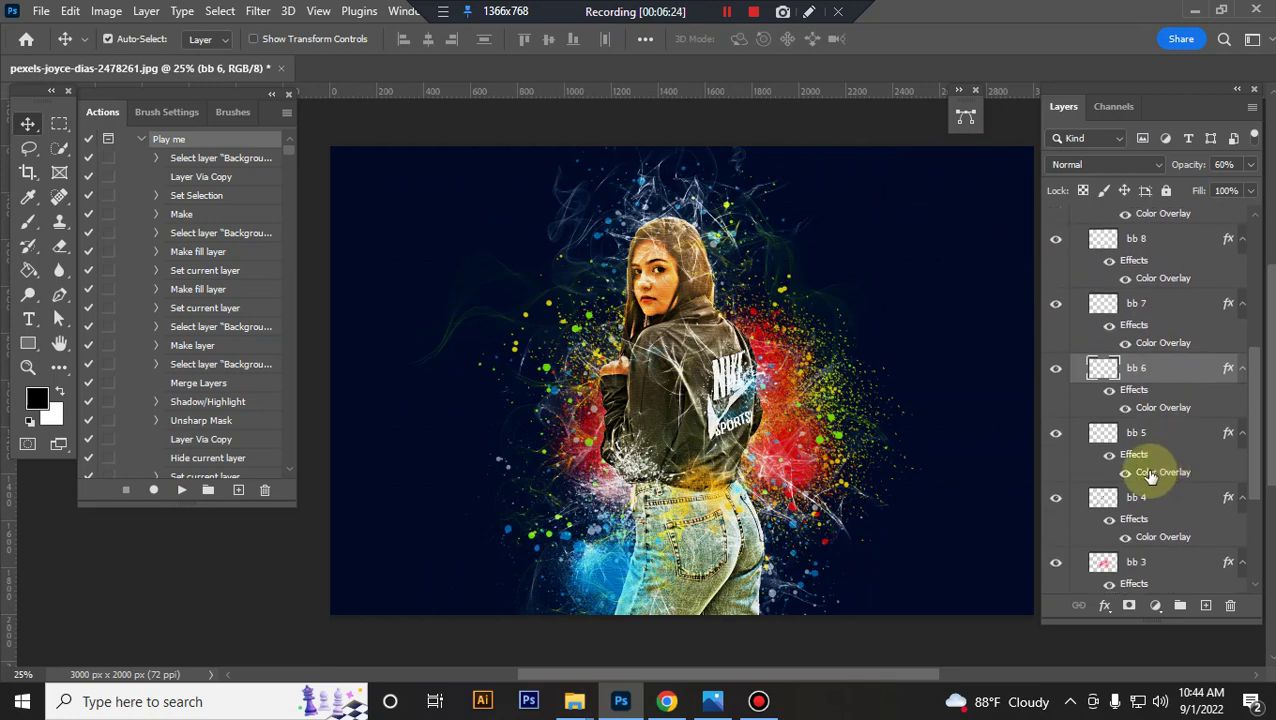
{"action": "left_click", "coordinate": [1059, 438]}
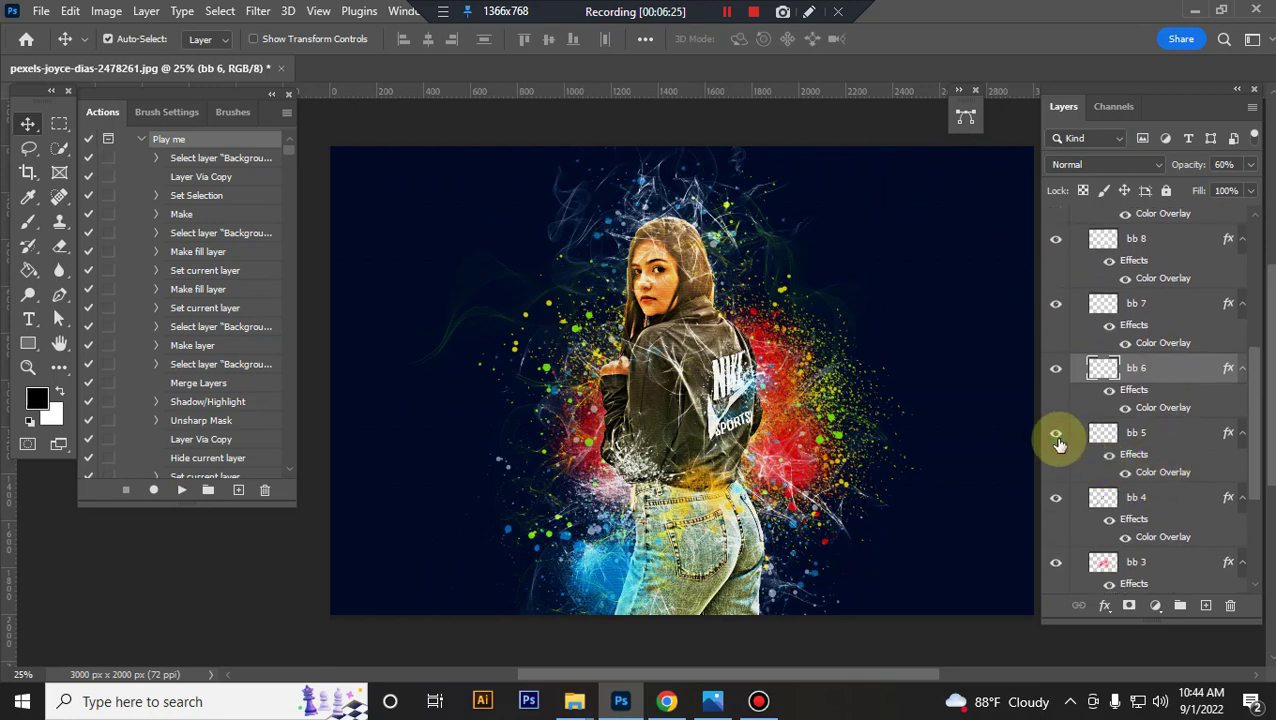
{"action": "left_click", "coordinate": [1055, 500]}
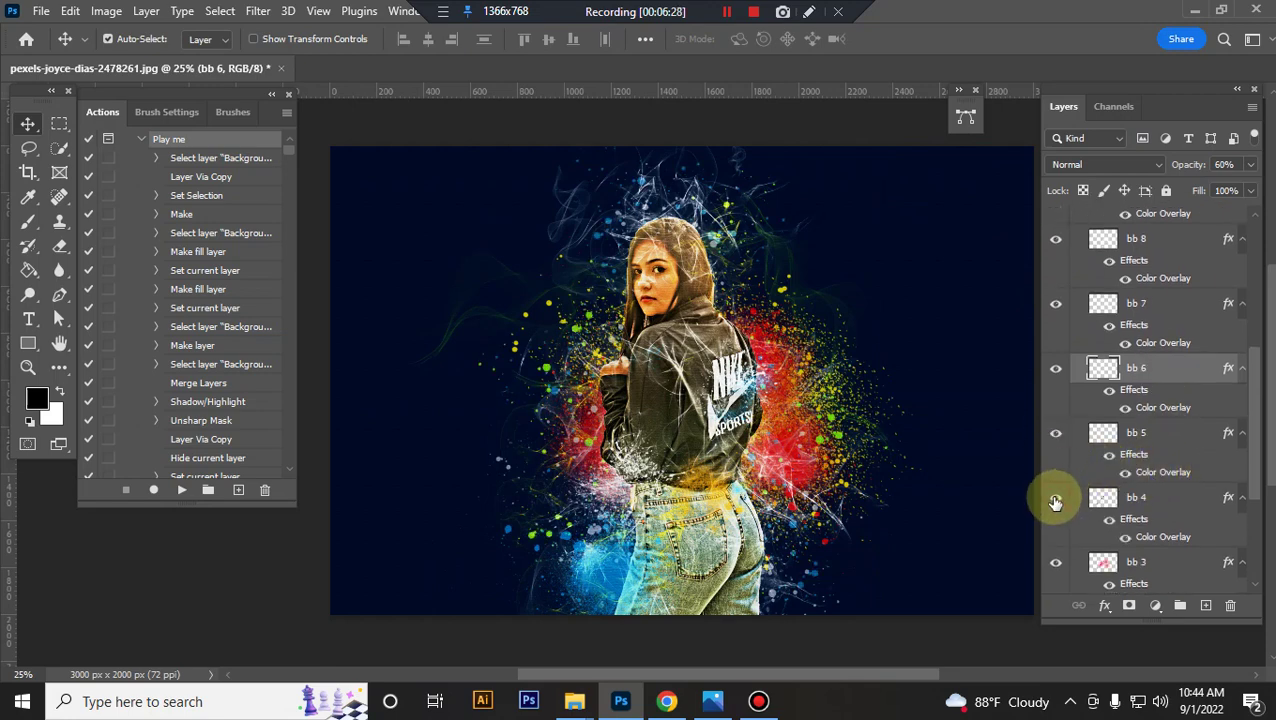
{"action": "scroll", "coordinate": [1055, 500], "scroll_direction": "down", "scroll_amount": 2}
{"action": "left_click", "coordinate": [1057, 477]}
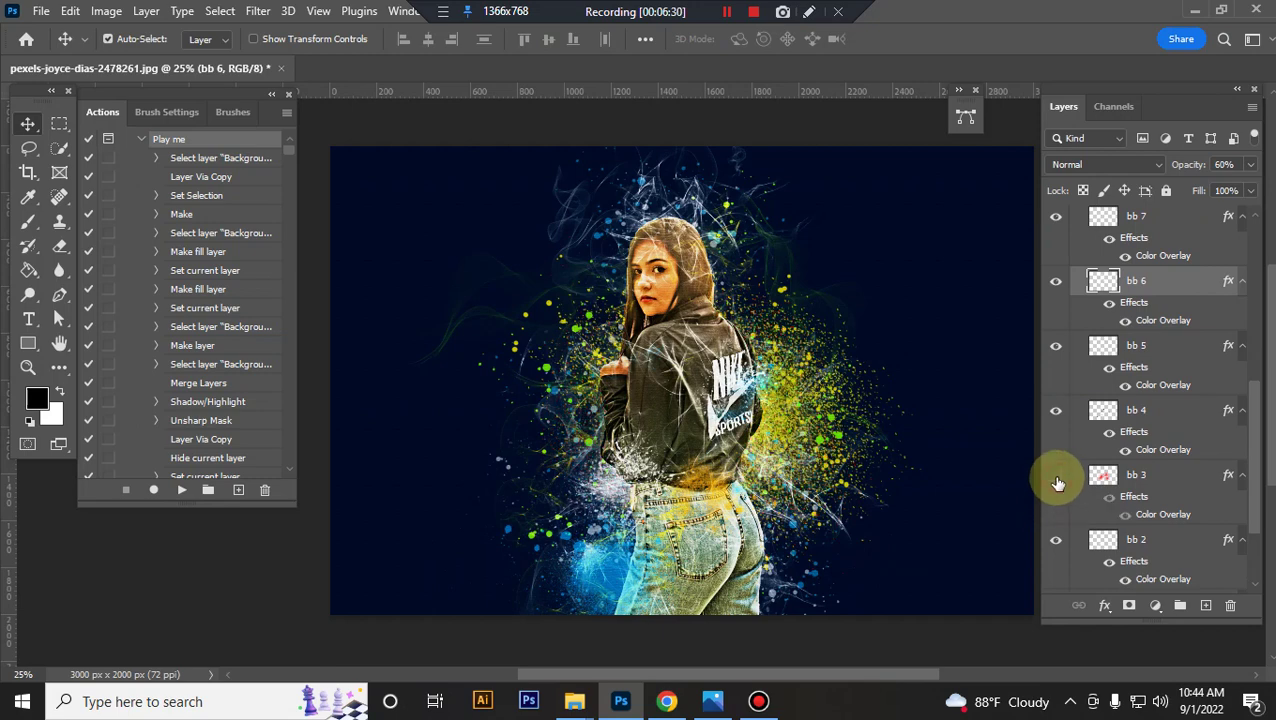
{"action": "left_click", "coordinate": [1057, 481]}
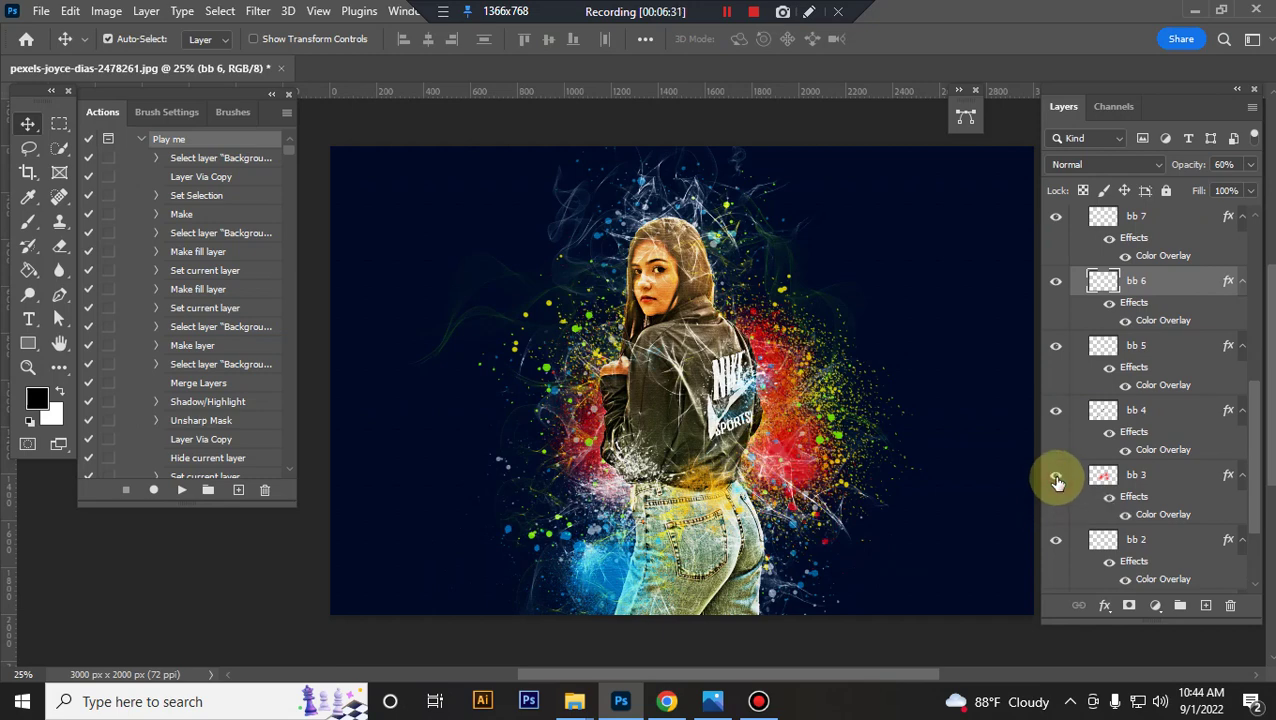
{"action": "left_click", "coordinate": [1168, 515]}
Change bb 3's Color Overlay colour from red to purple.
{"action": "double_click", "coordinate": [1168, 515]}
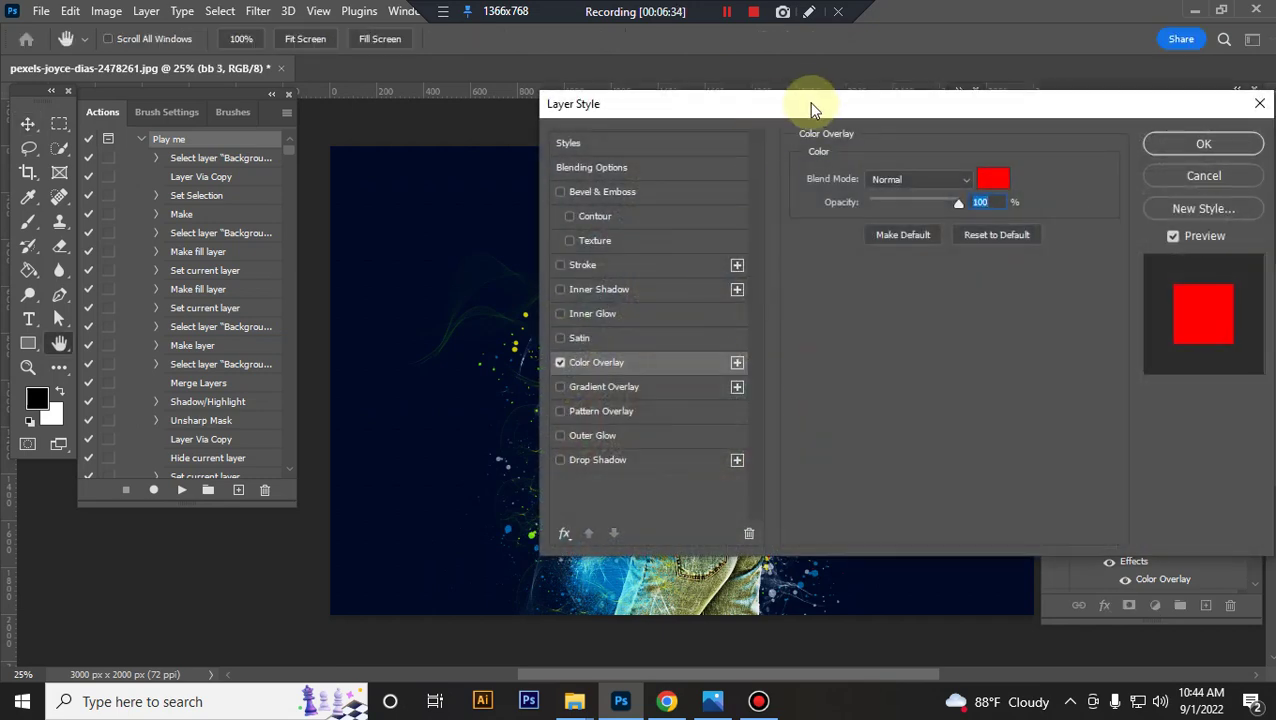
{"action": "left_click_drag", "start_coordinate": [808, 102], "coordinate": [1123, 84]}
{"action": "left_click", "coordinate": [1260, 162]}
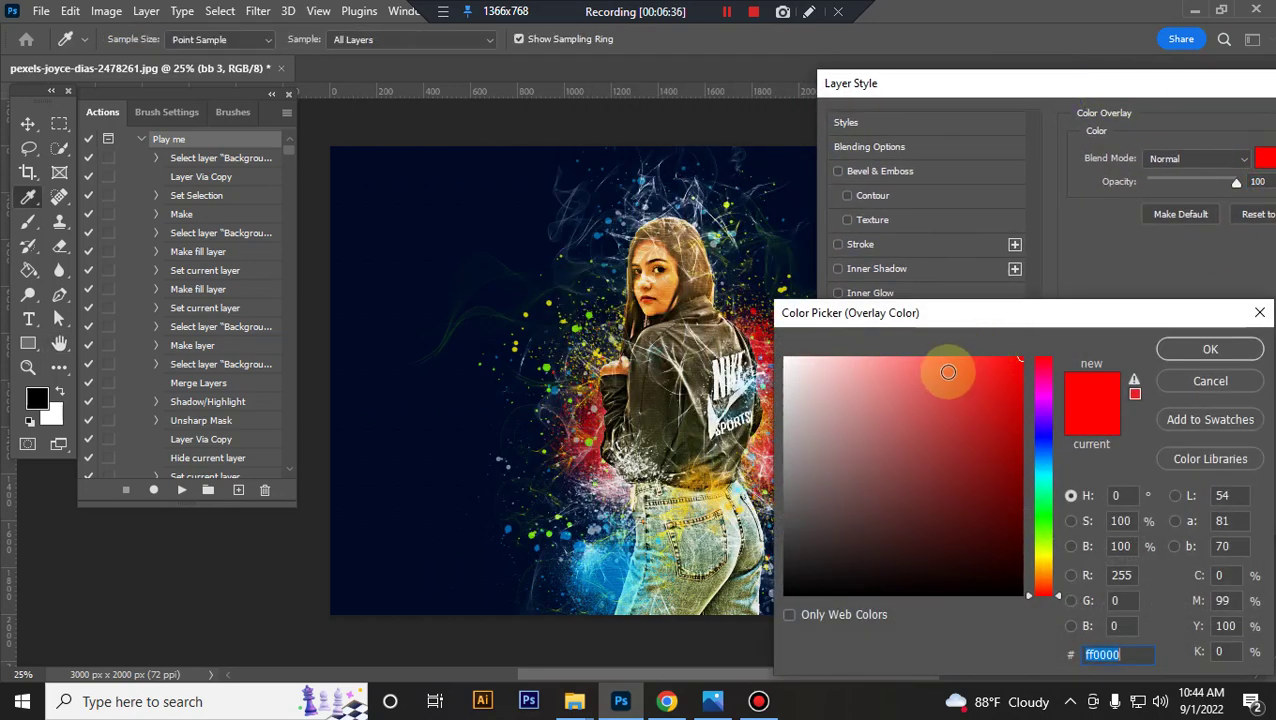
{"action": "left_click", "coordinate": [1043, 409]}
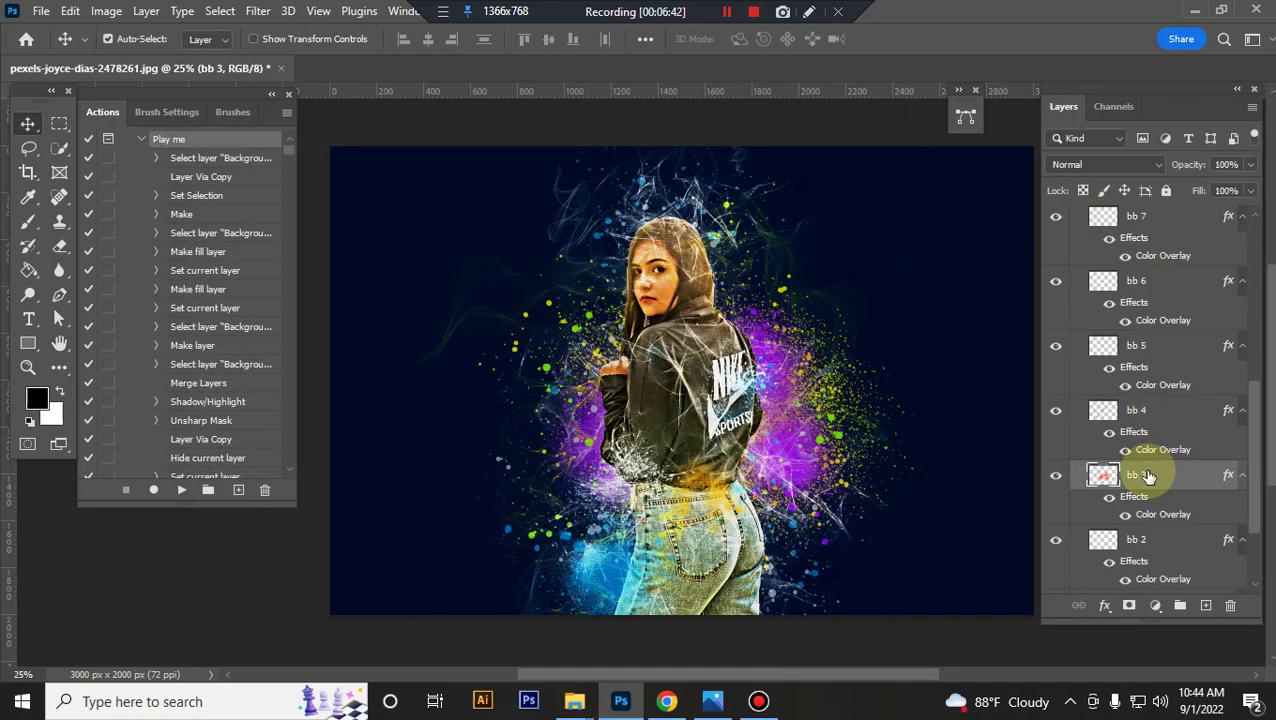
Check the bb 2 splash, then enlarge it to about 127%.
{"action": "scroll", "coordinate": [1135, 456], "scroll_direction": "down", "scroll_amount": 3}
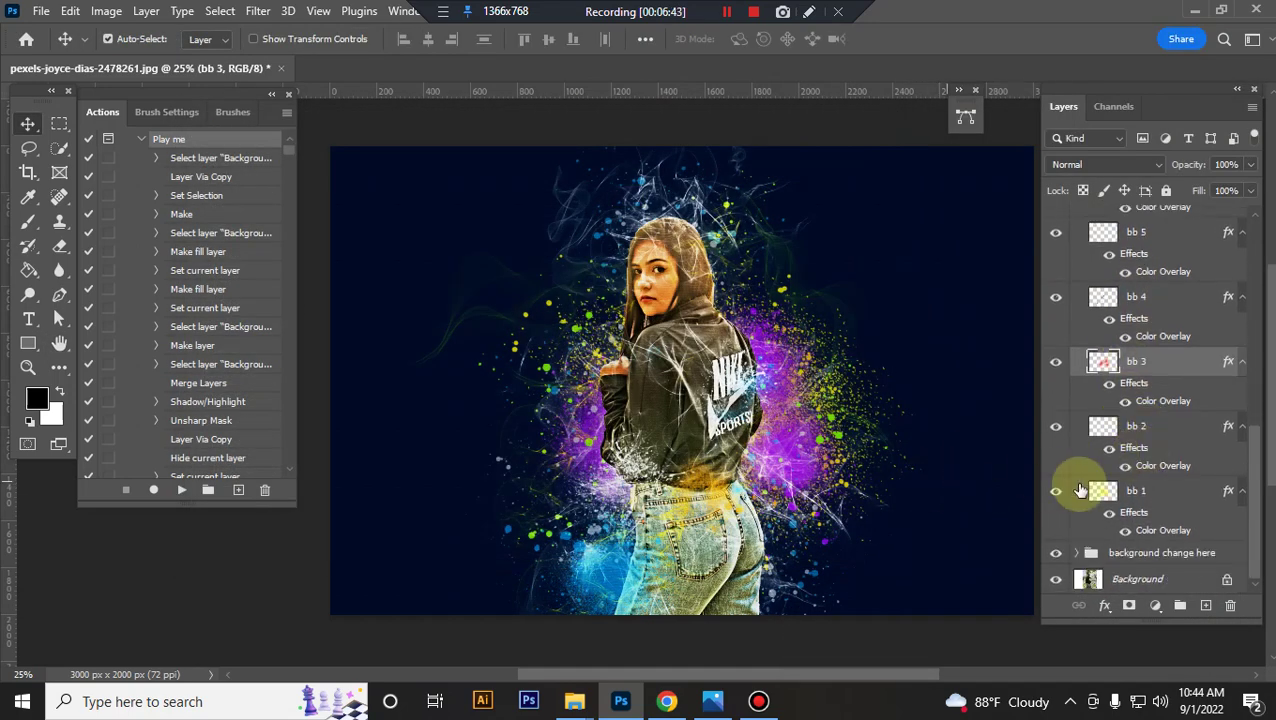
{"action": "left_click", "coordinate": [1056, 428]}
{"action": "left_click", "coordinate": [1056, 430]}
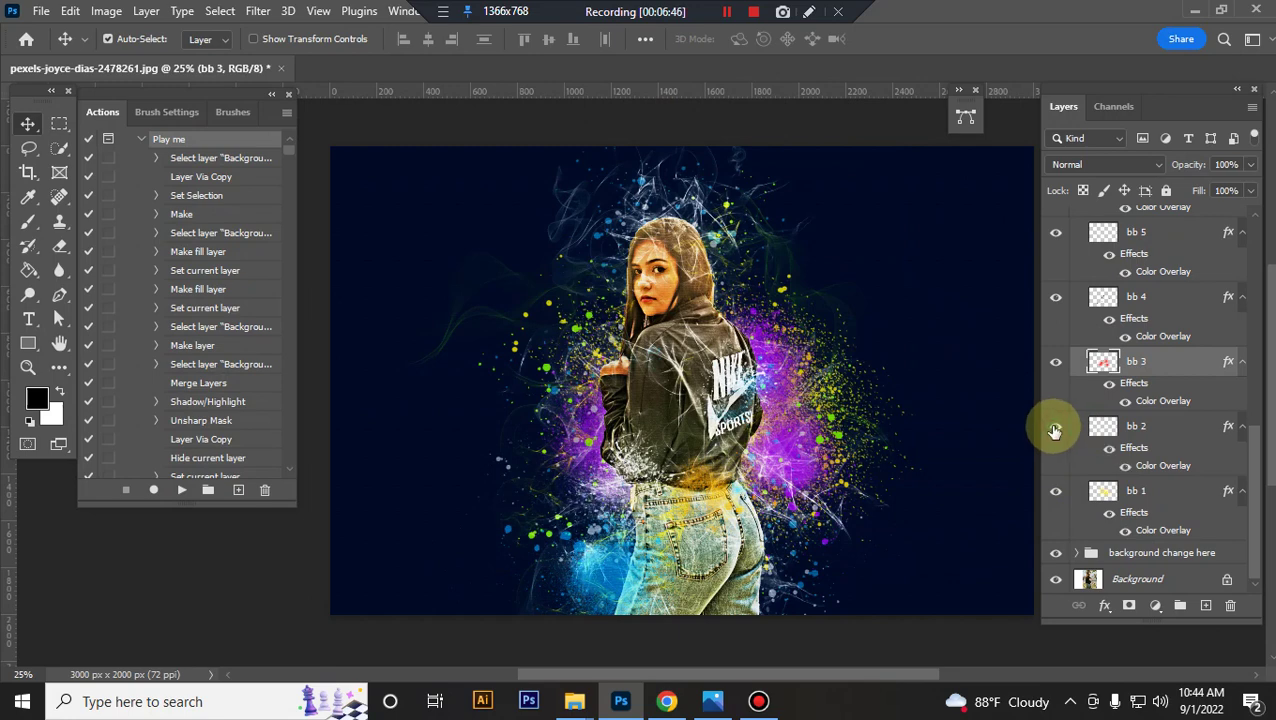
{"action": "left_click", "coordinate": [1165, 428]}
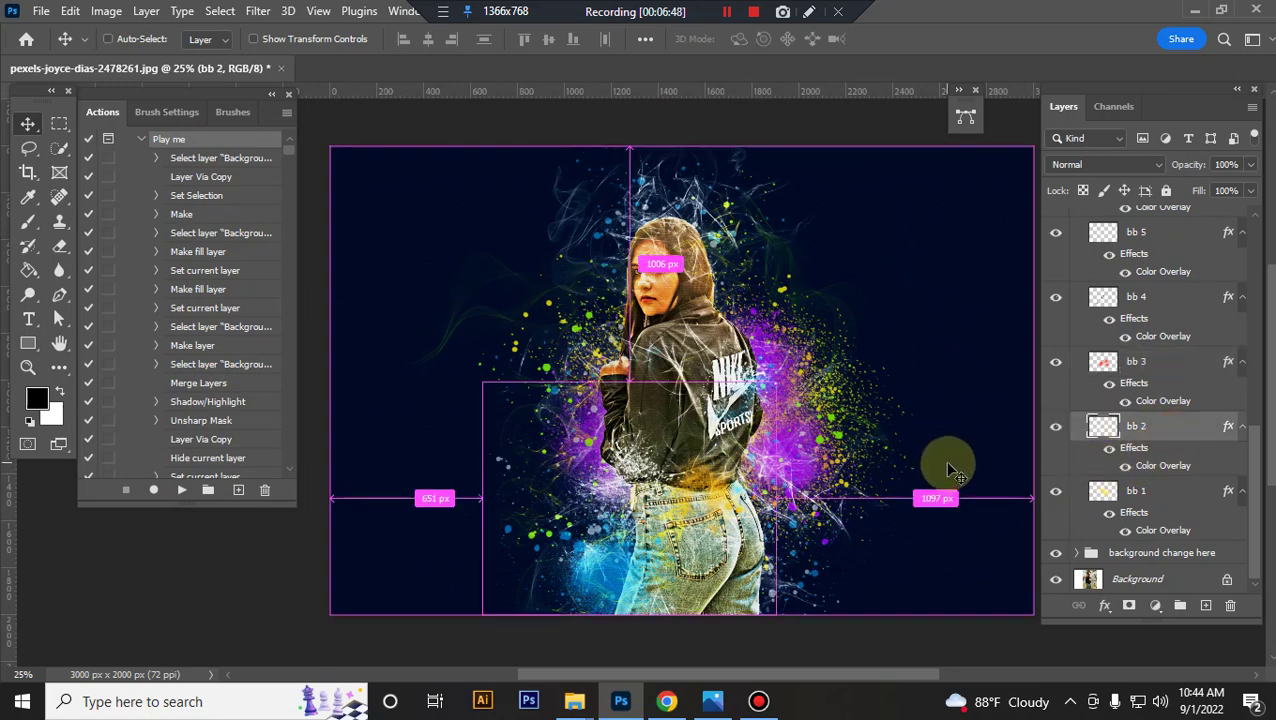
{"action": "key", "text": "ctrl+t"}
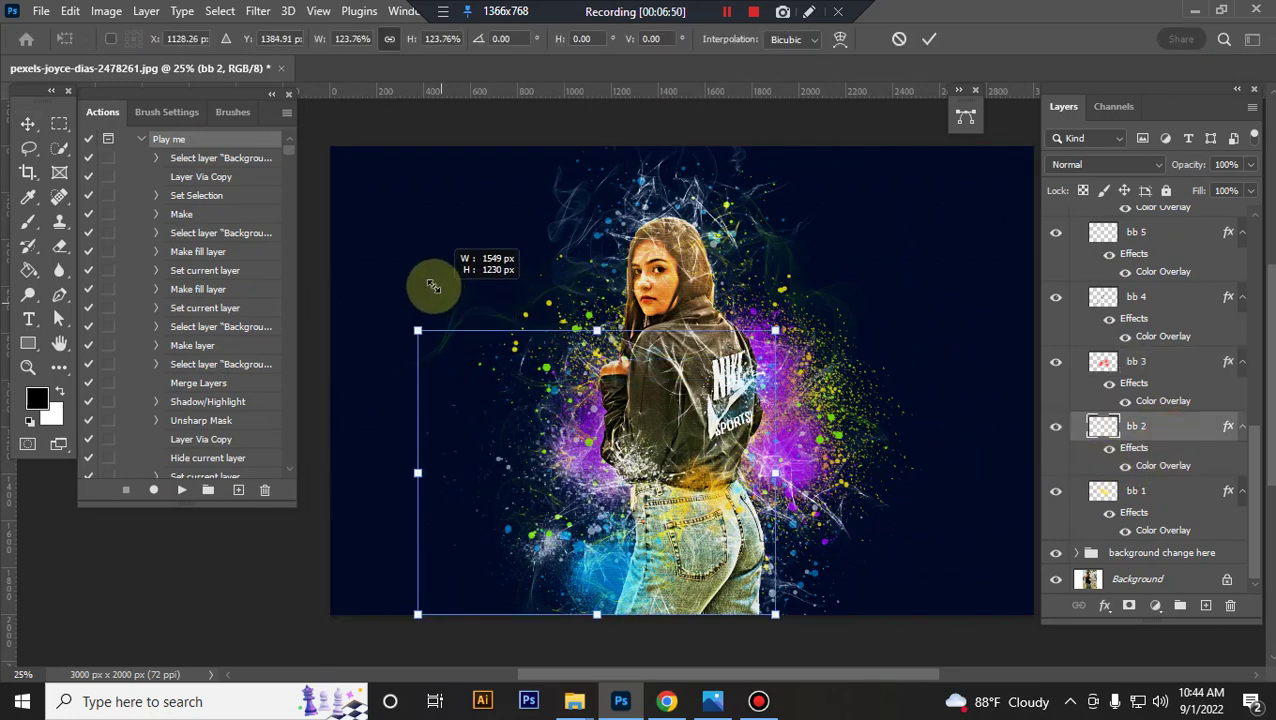
{"action": "left_click_drag", "start_coordinate": [484, 381], "coordinate": [402, 318]}
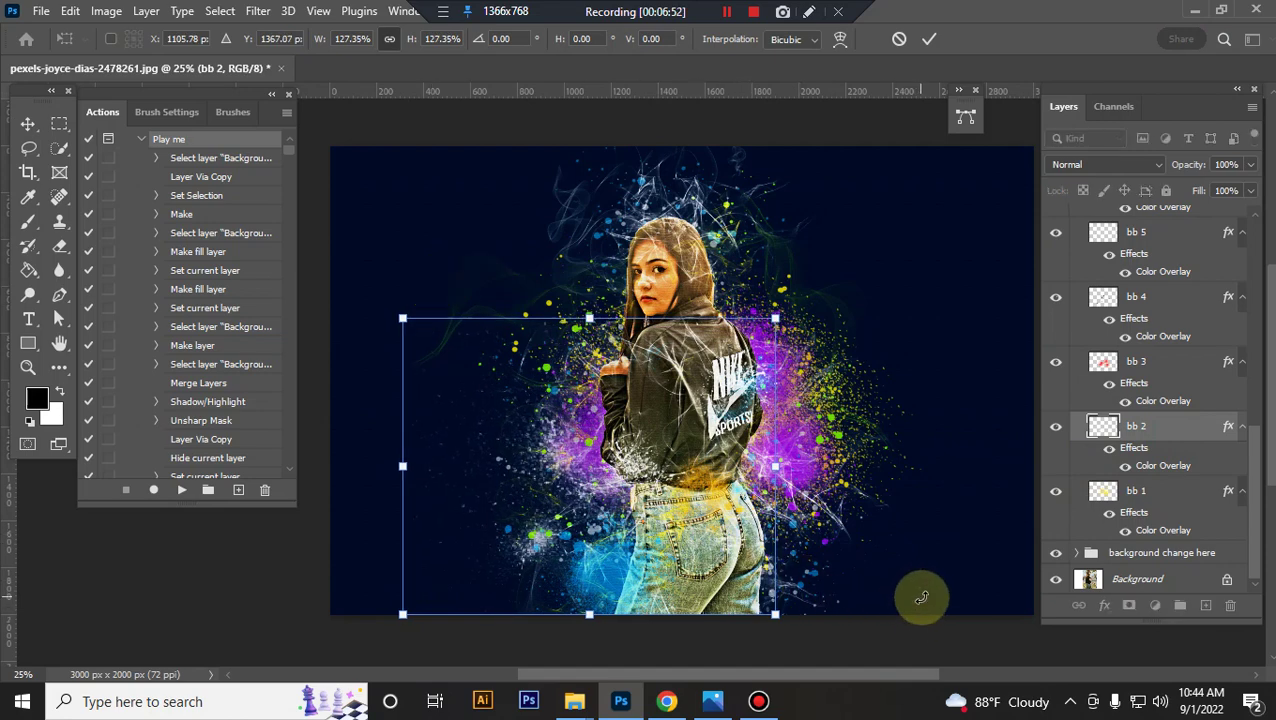
{"action": "key", "text": "Return"}
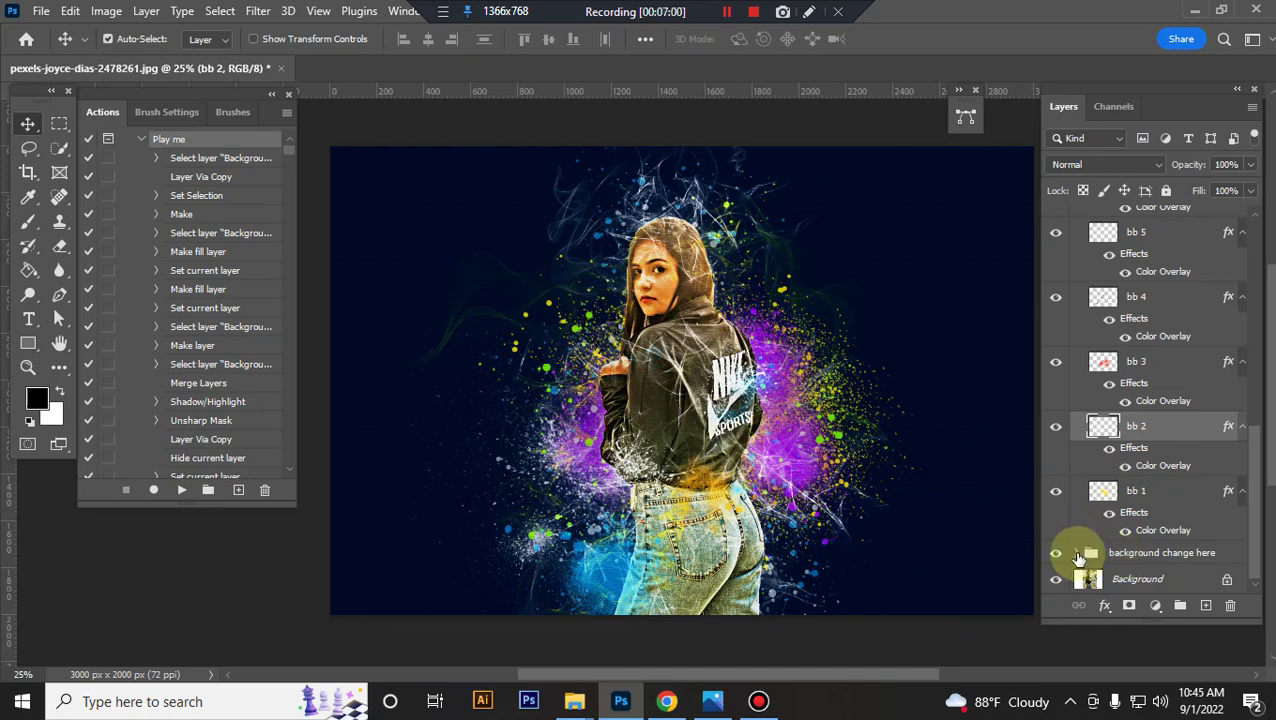
{"action": "left_click", "coordinate": [1078, 553]}
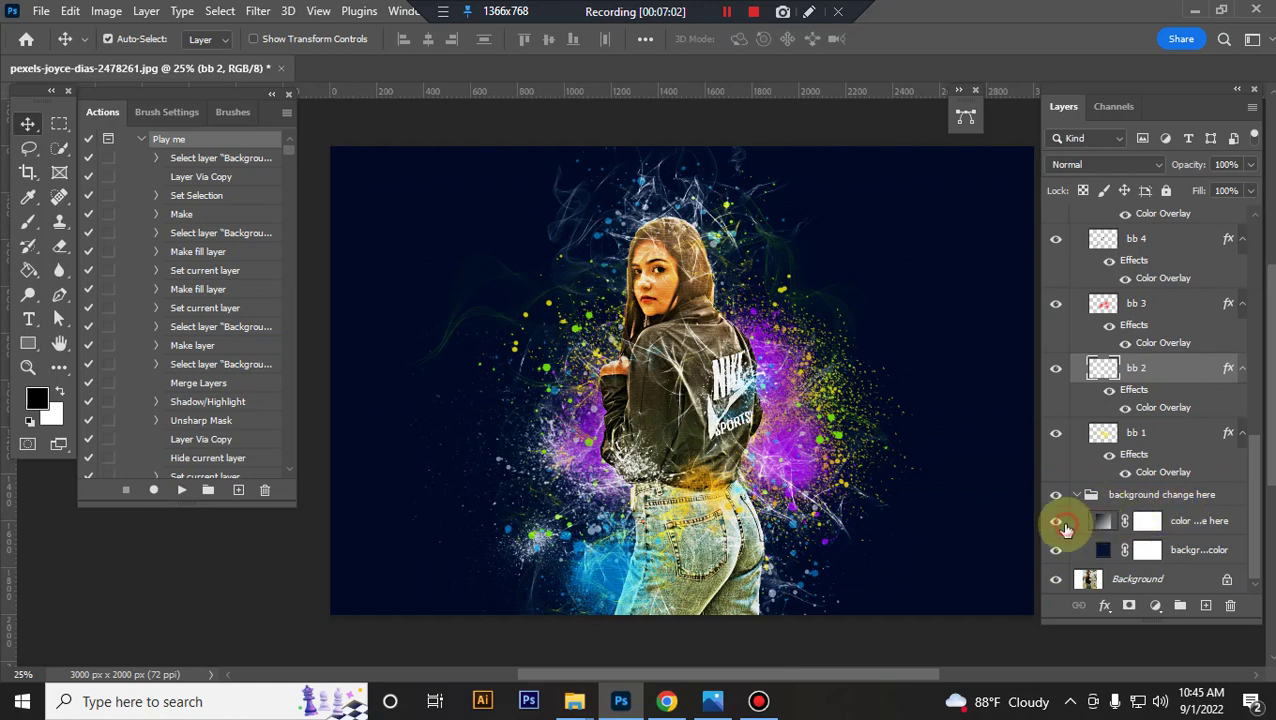
{"action": "left_click", "coordinate": [1064, 524]}
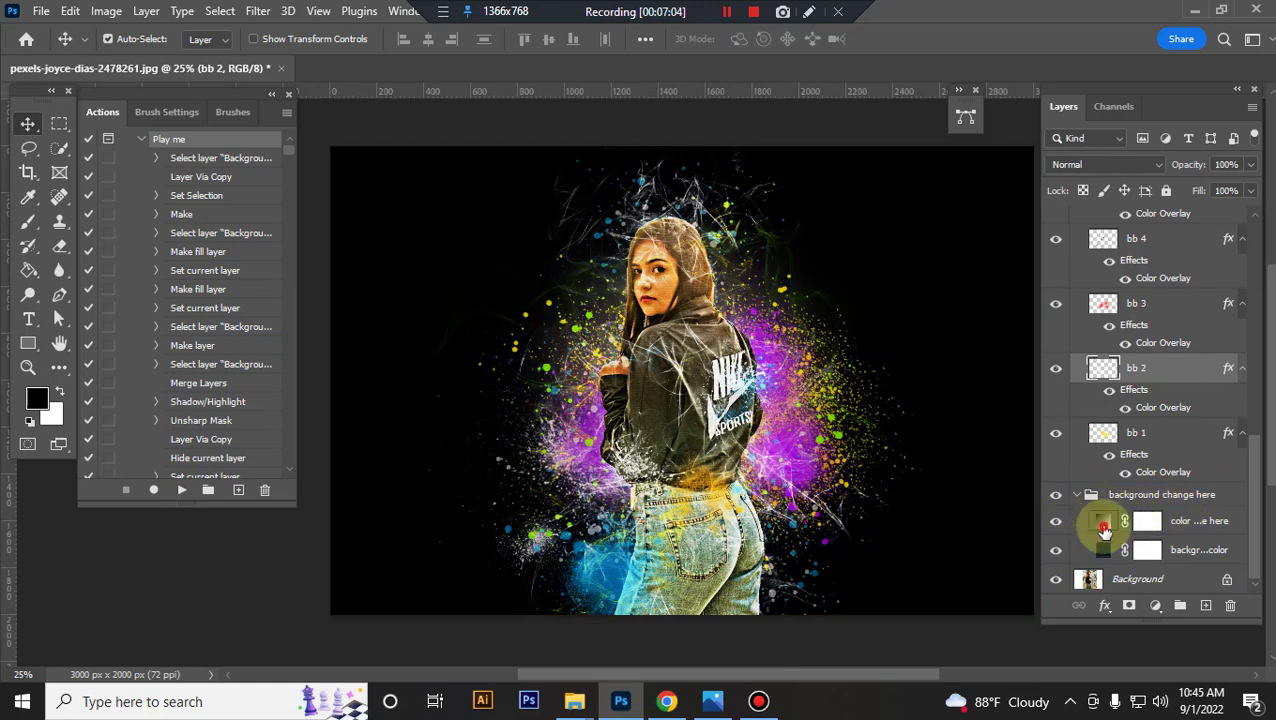
{"action": "double_click", "coordinate": [1104, 530]}
{"action": "left_click", "coordinate": [1060, 198]}
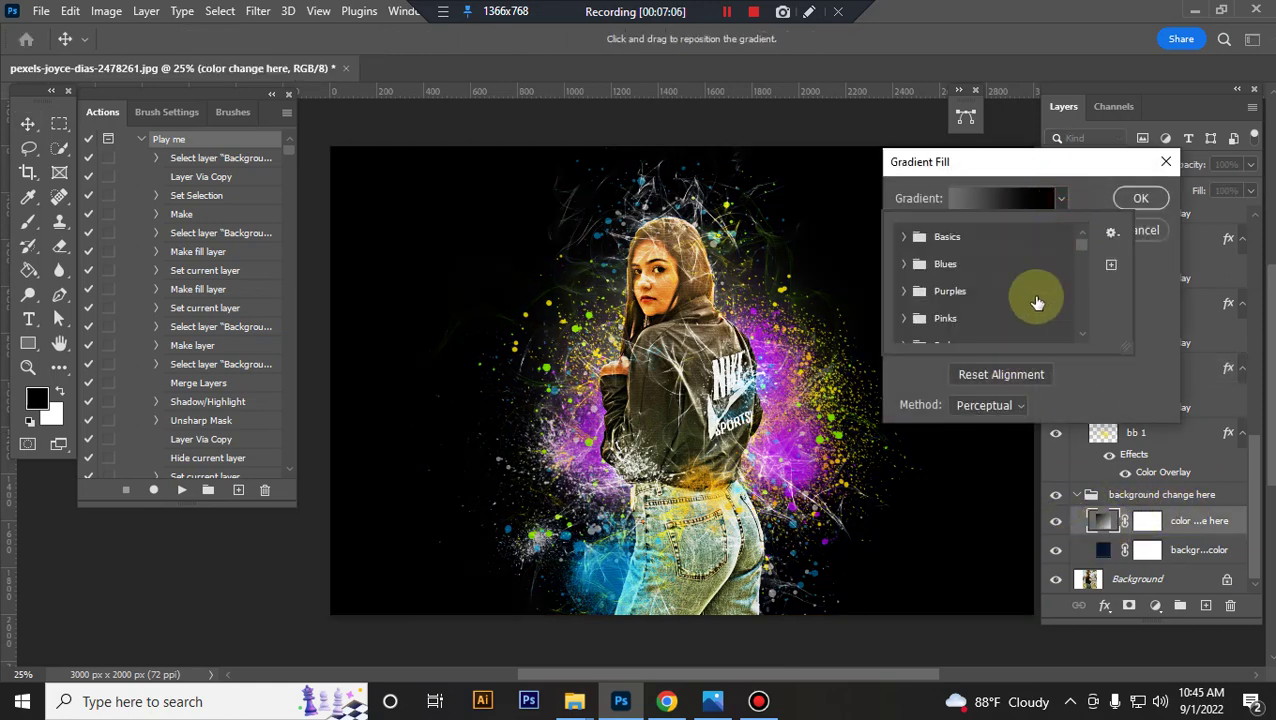
{"action": "left_click_drag", "start_coordinate": [1081, 245], "coordinate": [1085, 371]}
{"action": "left_click", "coordinate": [1034, 296]}
{"action": "left_click", "coordinate": [1030, 311]}
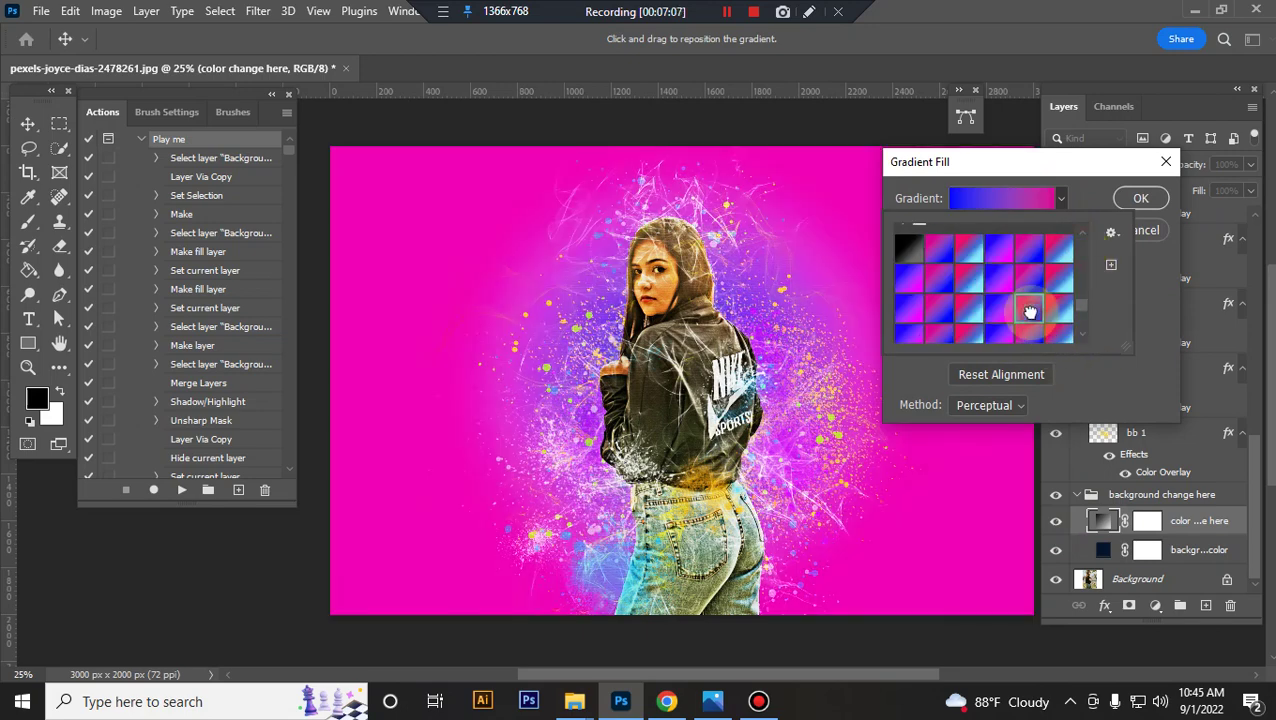
{"action": "left_click", "coordinate": [1060, 311]}
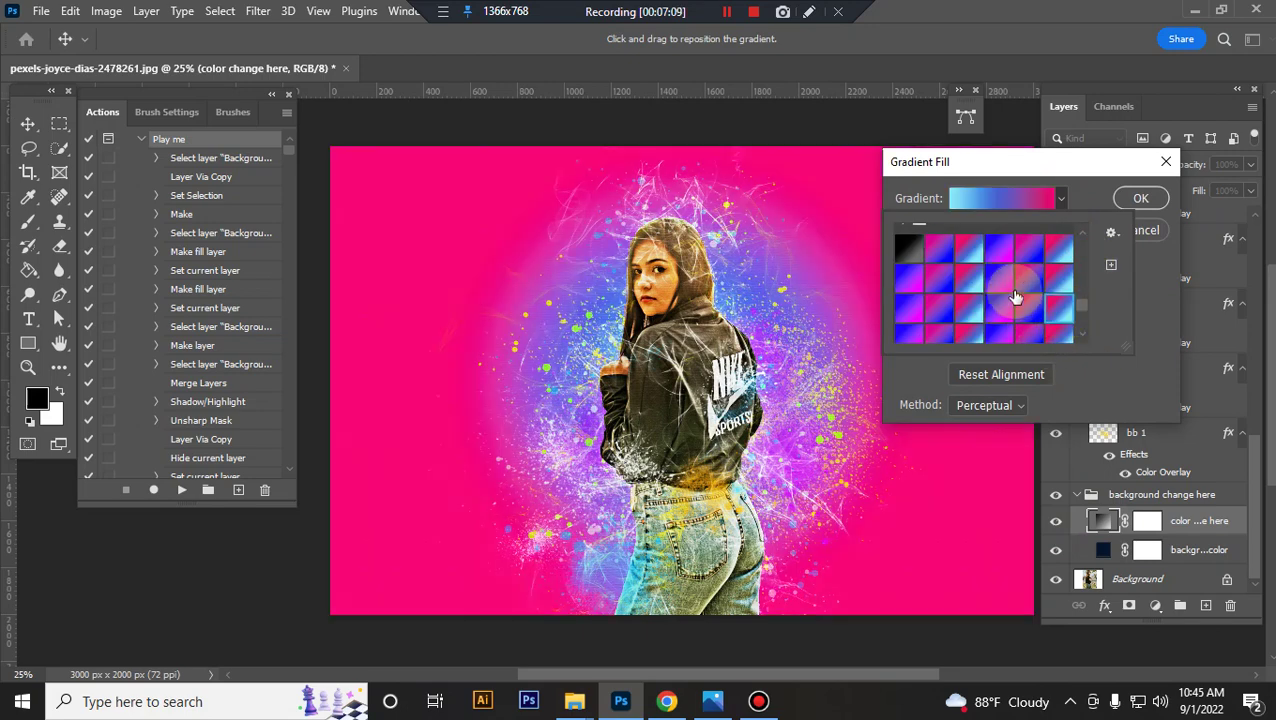
{"action": "scroll", "coordinate": [970, 300], "scroll_direction": "up", "scroll_amount": 2}
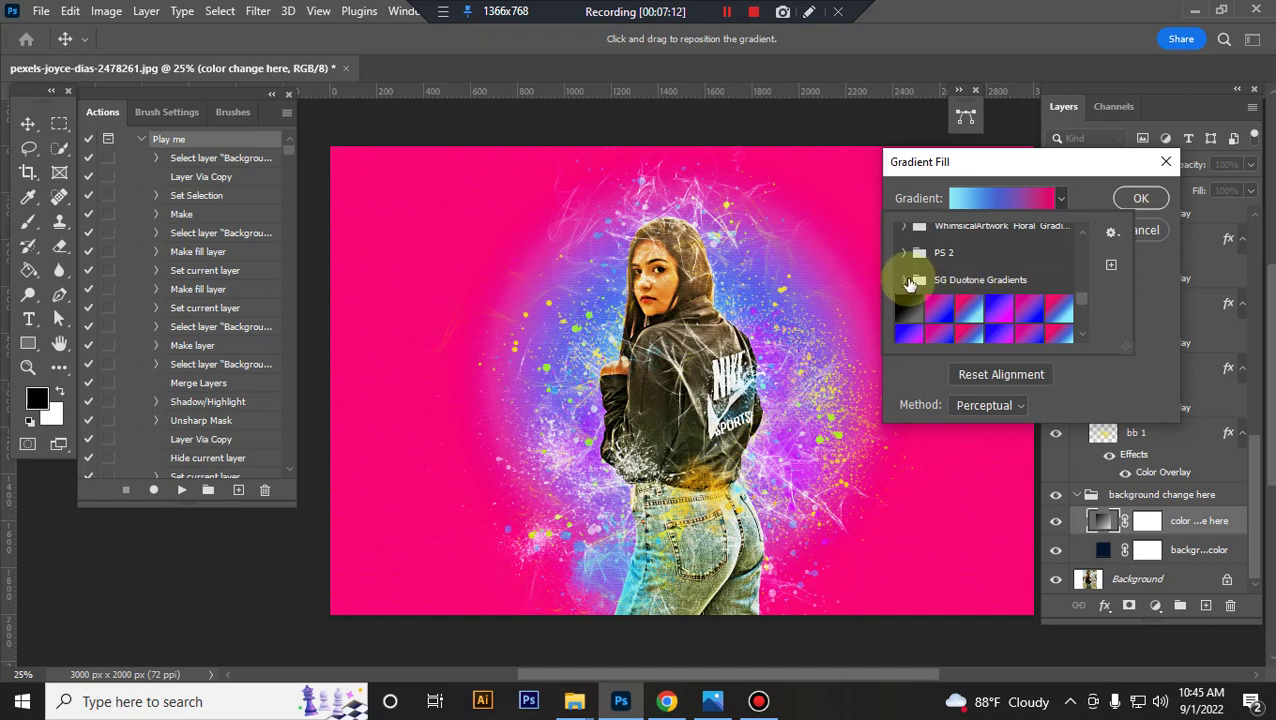
{"action": "left_click", "coordinate": [906, 280]}
{"action": "left_click", "coordinate": [929, 310]}
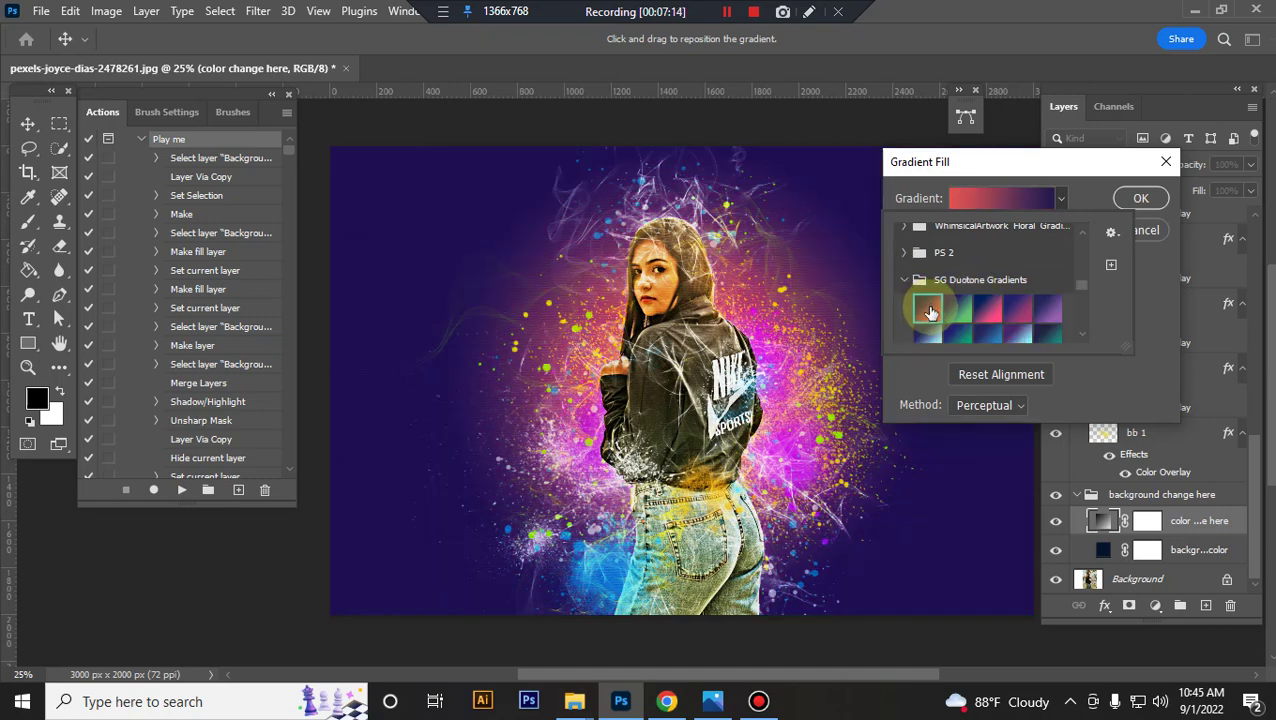
{"action": "left_click", "coordinate": [958, 312]}
{"action": "left_click", "coordinate": [988, 312]}
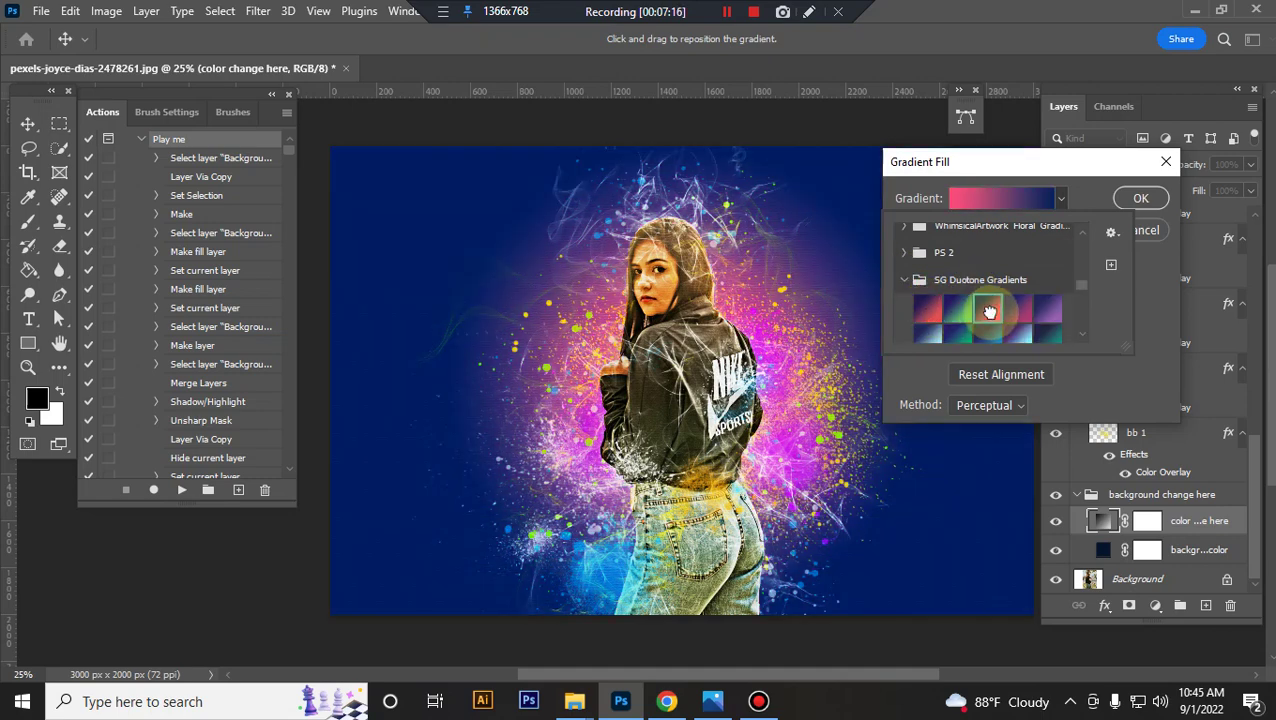
{"action": "left_click", "coordinate": [1018, 312]}
{"action": "left_click", "coordinate": [1047, 310]}
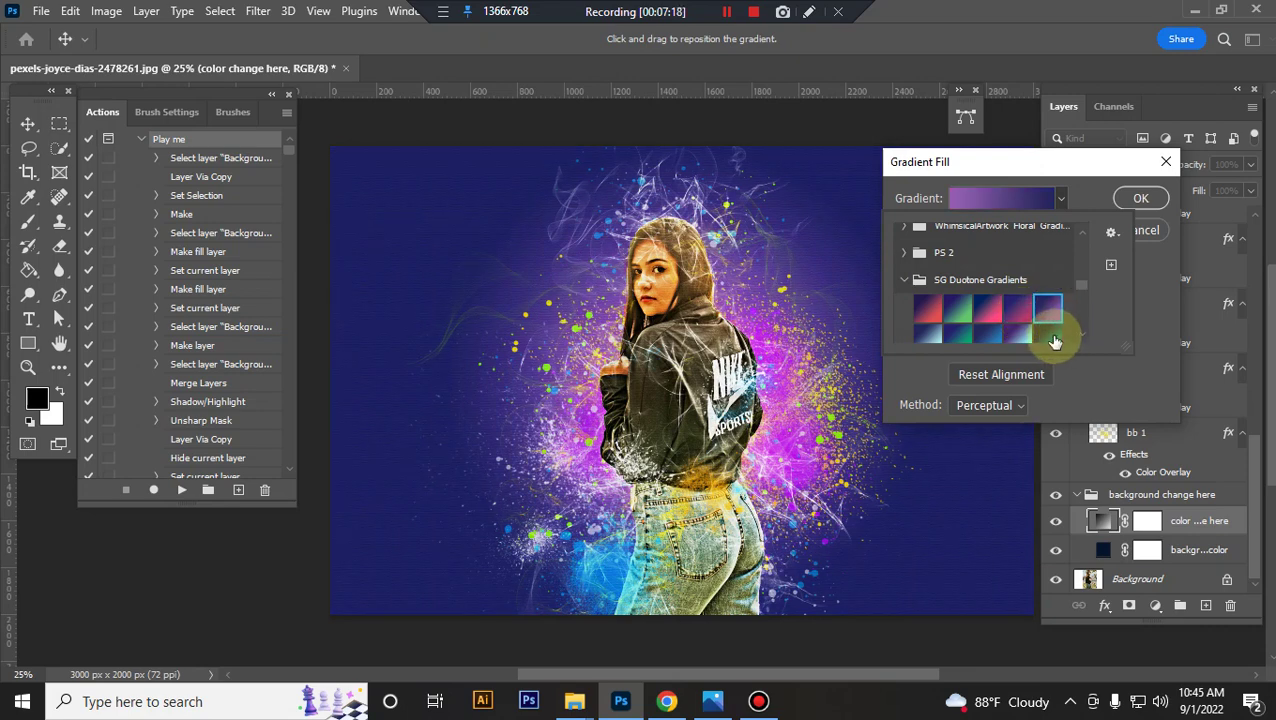
{"action": "left_click", "coordinate": [1047, 336]}
{"action": "left_click", "coordinate": [1150, 231]}
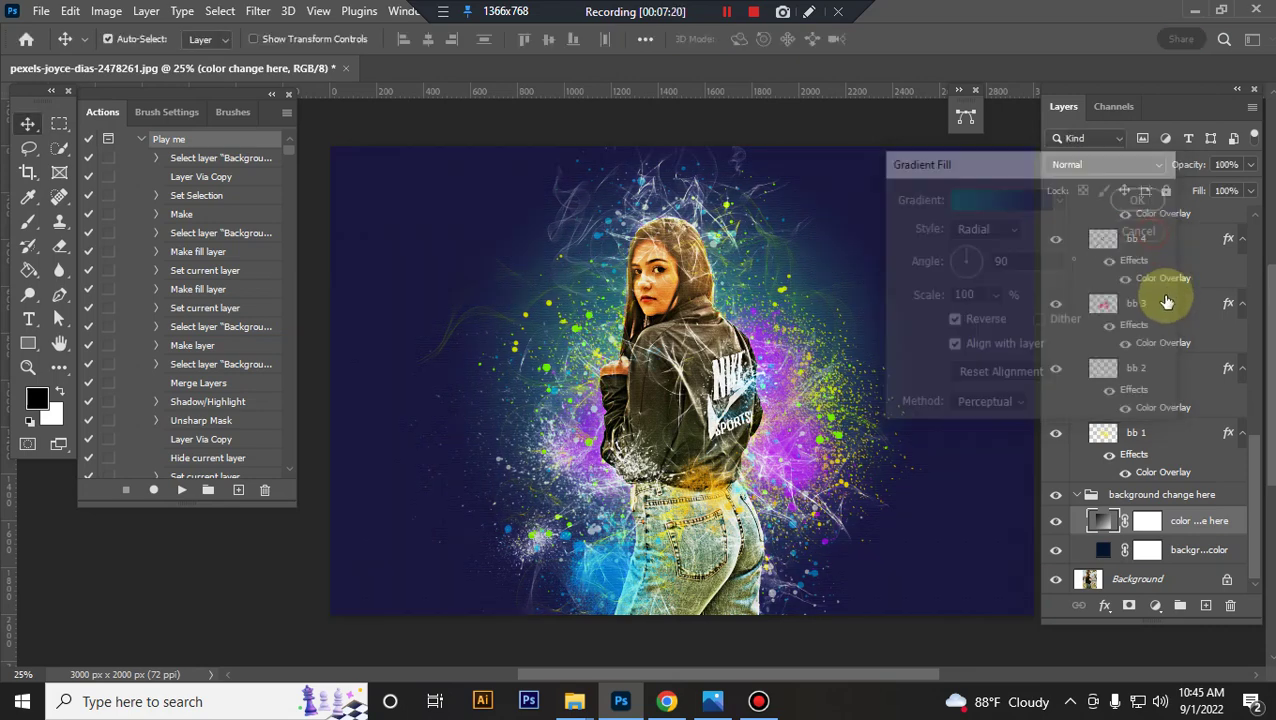
{"action": "left_click", "coordinate": [1056, 521]}
{"action": "left_click", "coordinate": [1077, 496]}
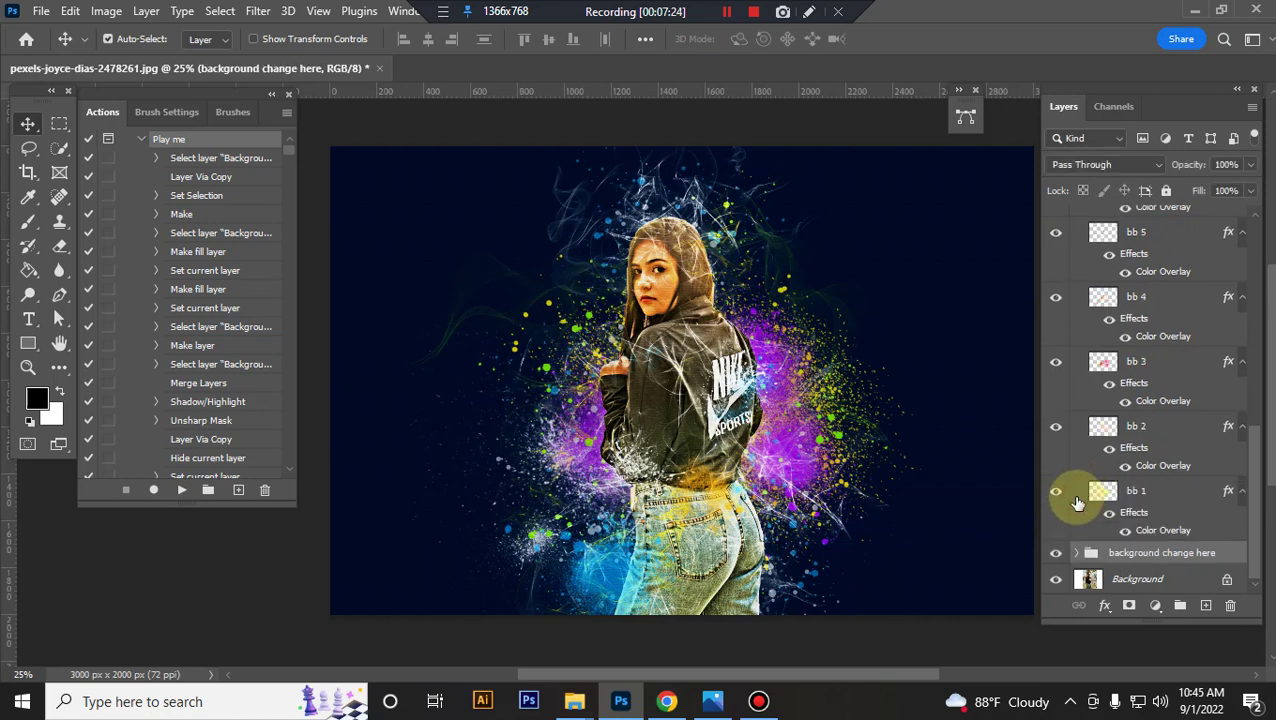